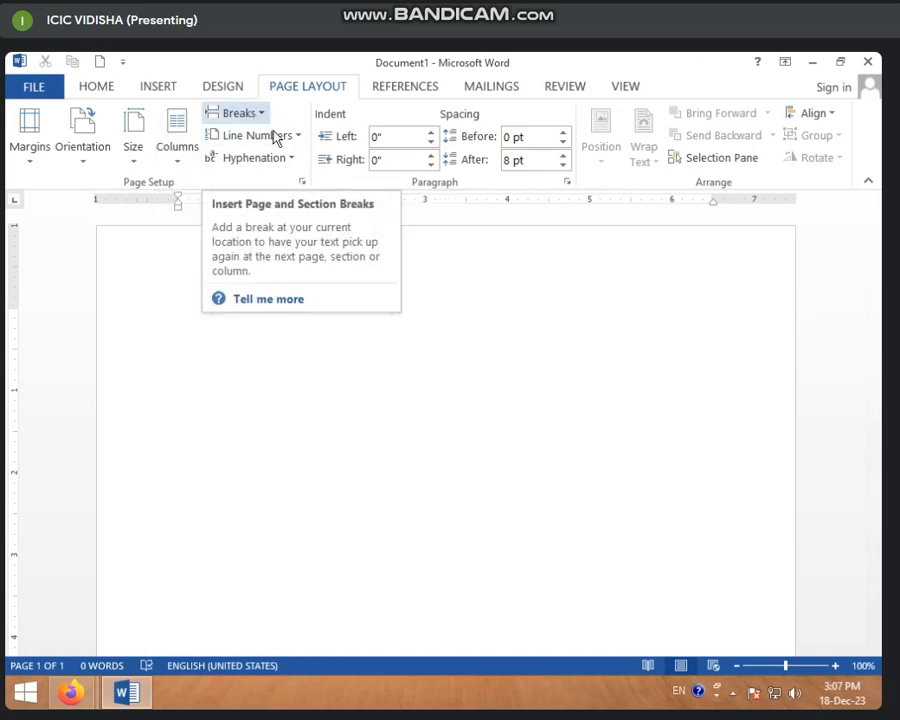
Generate sample paragraphs in the blank document with the =RAND() function
{"action": "left_click", "coordinate": [141, 305]}
{"action": "left_click", "coordinate": [273, 316]}
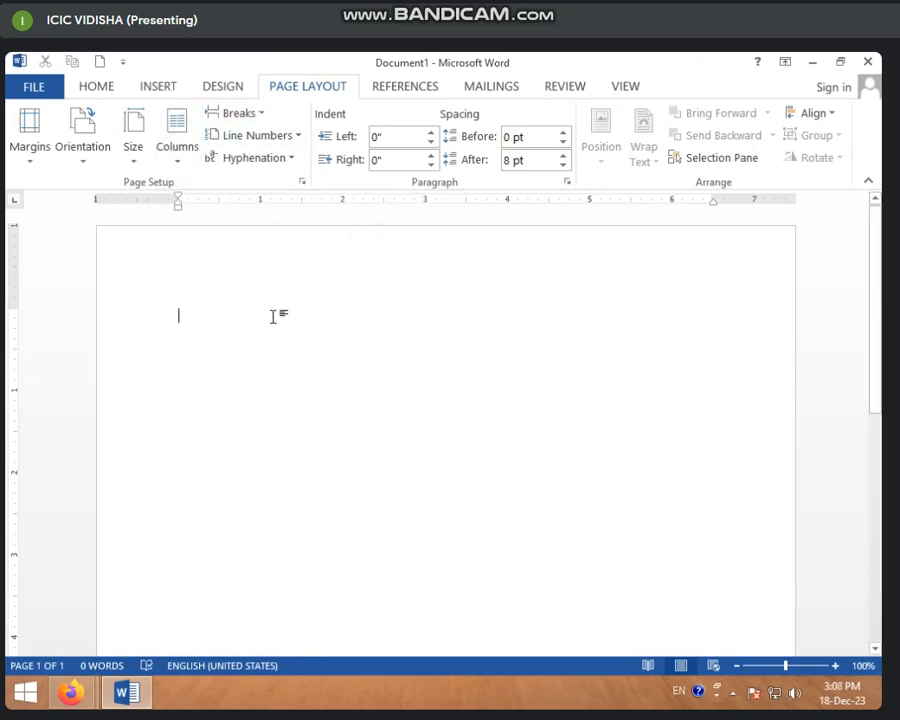
{"action": "type", "text": "=RAND"}
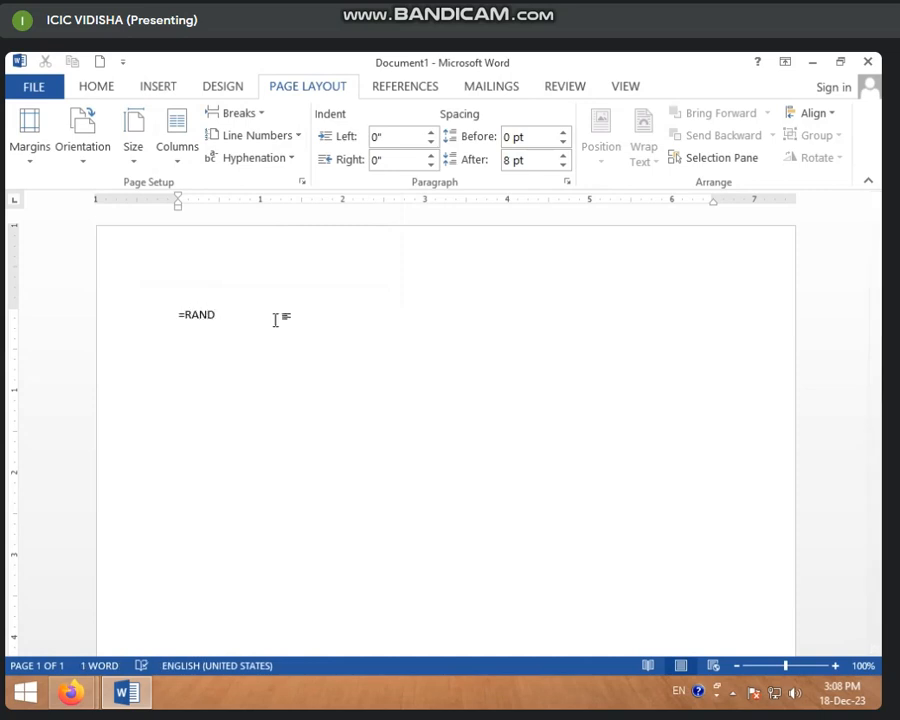
{"action": "left_click", "coordinate": [157, 88]}
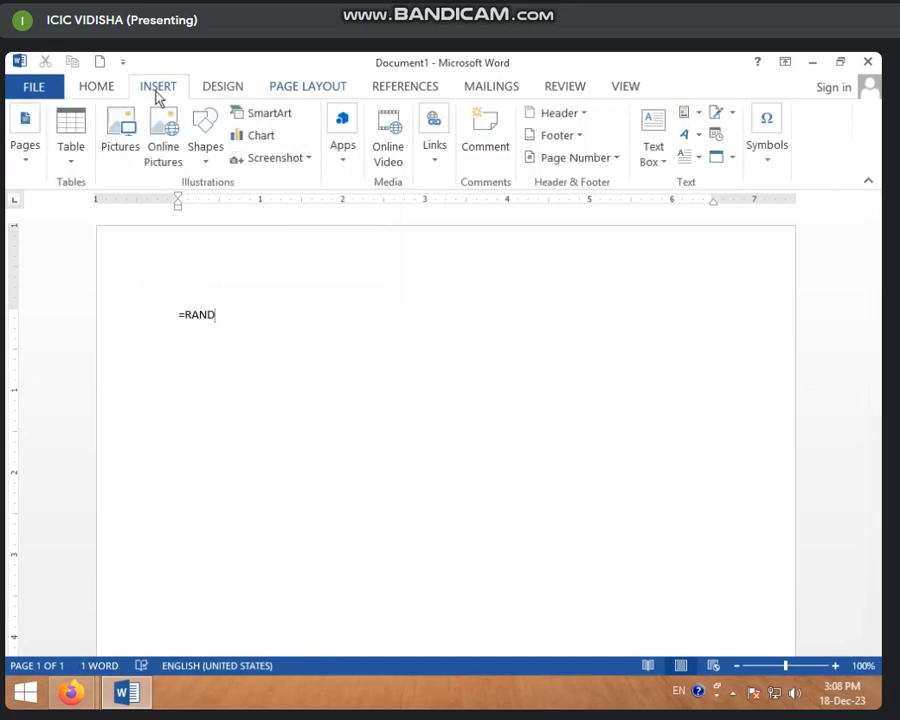
{"action": "left_click", "coordinate": [24, 158]}
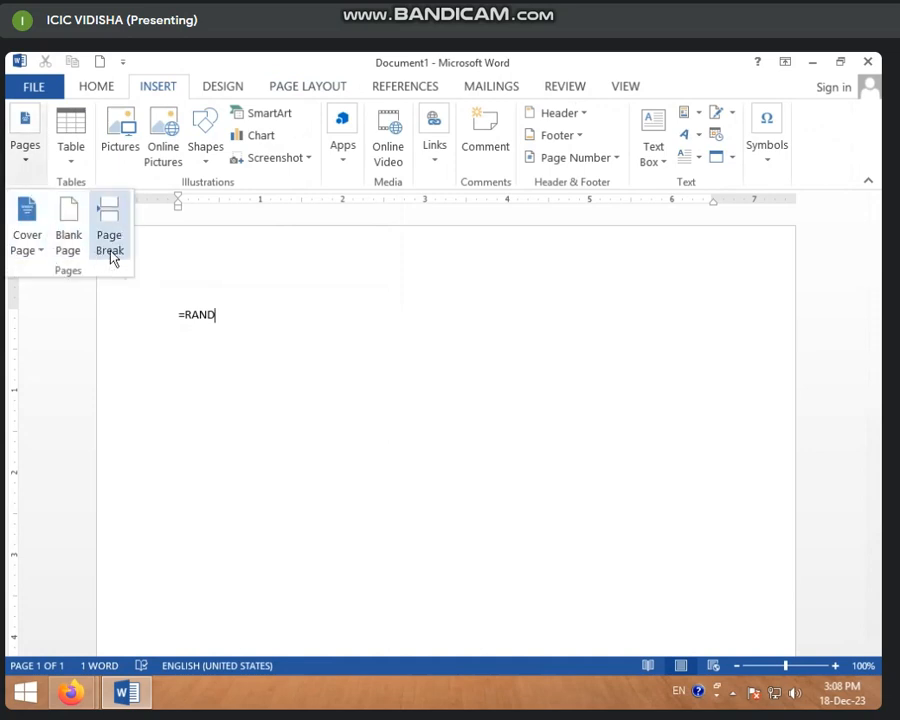
{"action": "scroll", "coordinate": [316, 93], "scroll_direction": "down", "scroll_amount": 2}
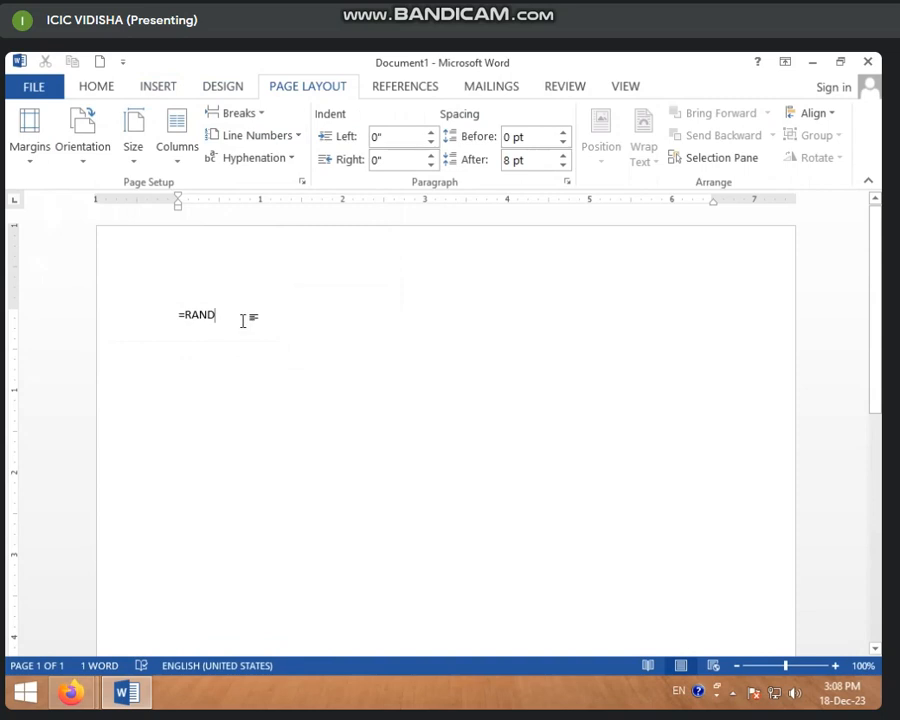
{"action": "left_click", "coordinate": [262, 115]}
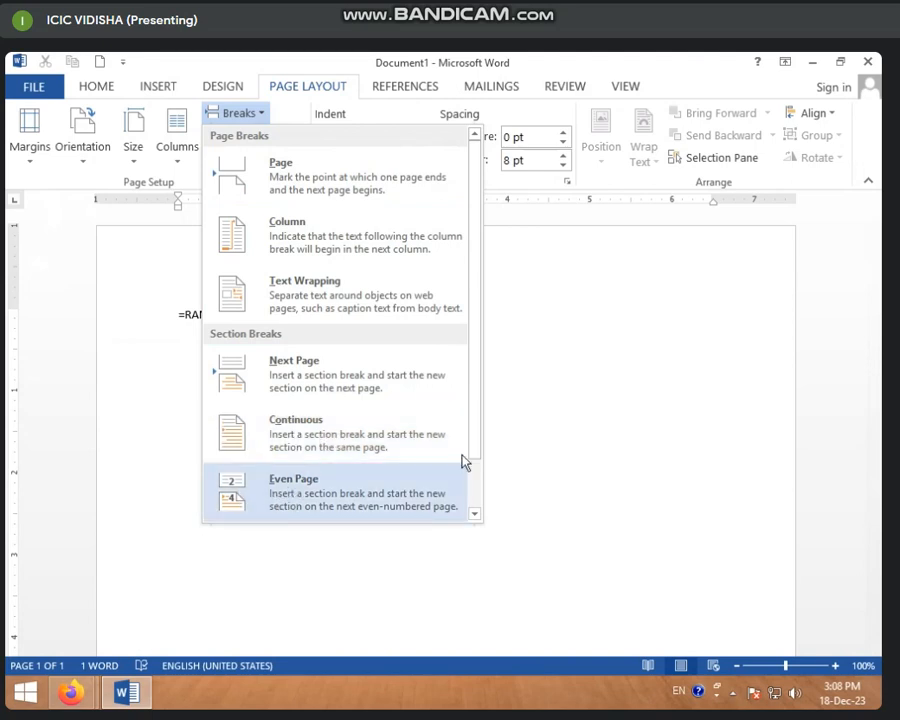
{"action": "left_click", "coordinate": [593, 345]}
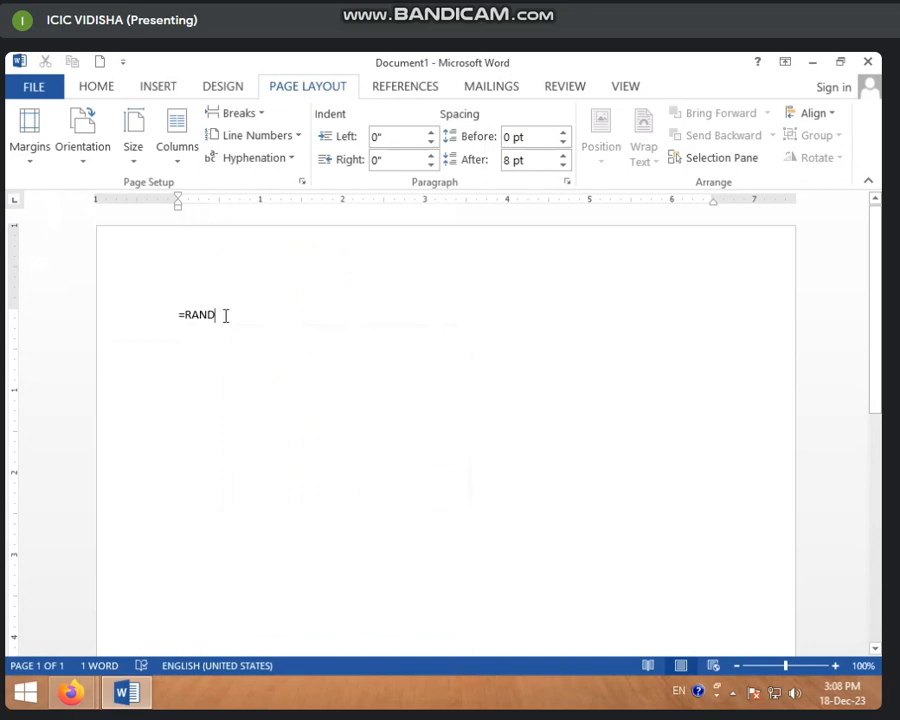
{"action": "type", "text": "=RAND()"}
{"action": "key", "text": "Return"}
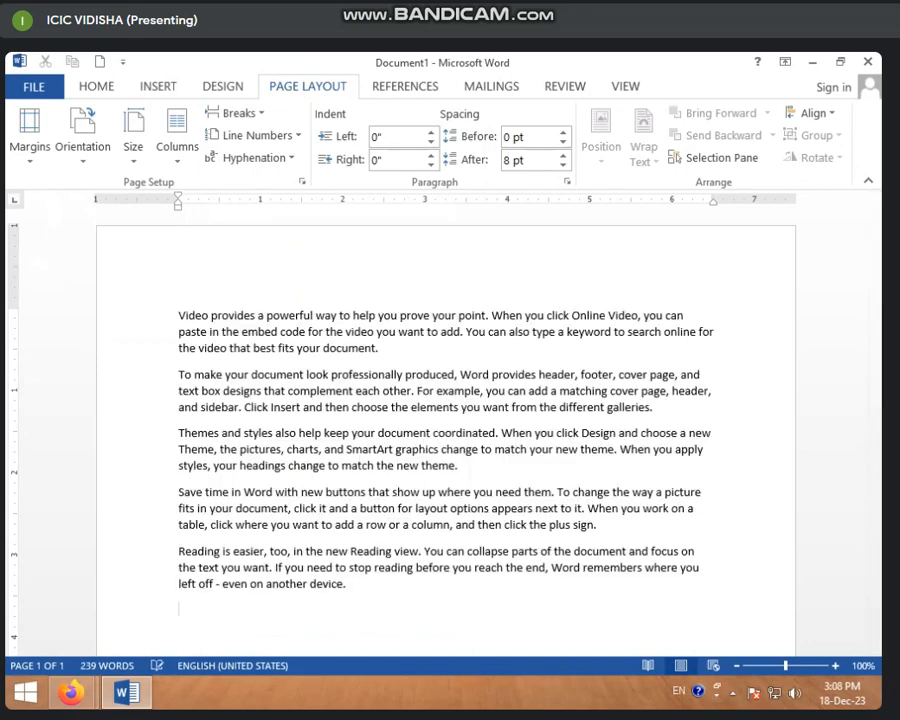
Copy all the sample text and paste it repeatedly until the document fills four pages
{"action": "key", "text": "ctrl+a"}
{"action": "key", "text": "ctrl+c"}
{"action": "key", "text": "ctrl+v"}
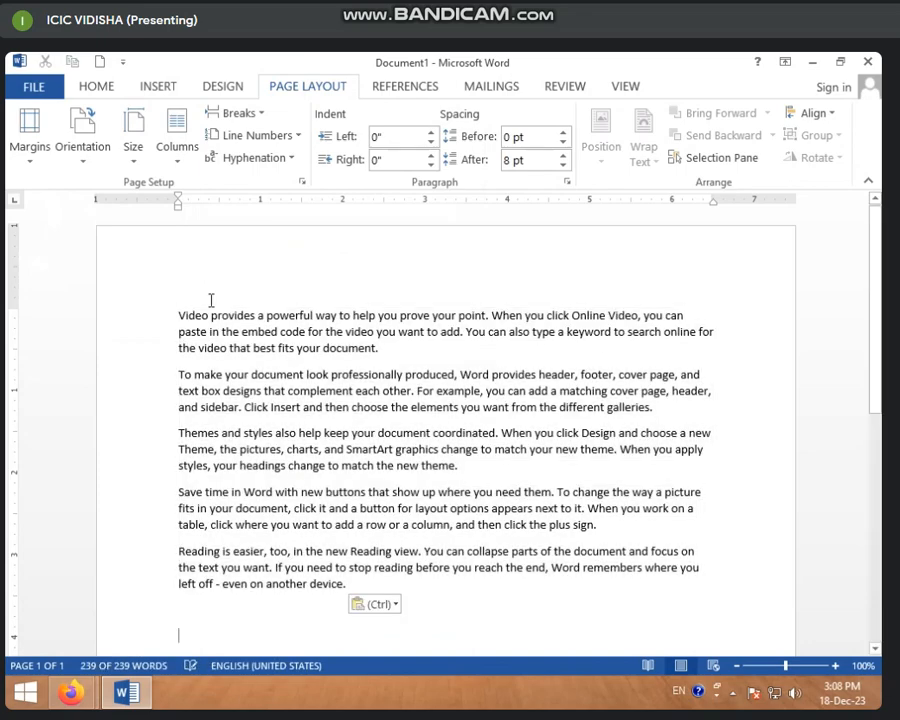
{"action": "key", "text": "ctrl+v"}
{"action": "key", "text": "ctrl+v"}
{"action": "key", "text": "ctrl+v"}
{"action": "key", "text": "ctrl+v"}
{"action": "key", "text": "ctrl+v"}
{"action": "key", "text": "ctrl+v"}
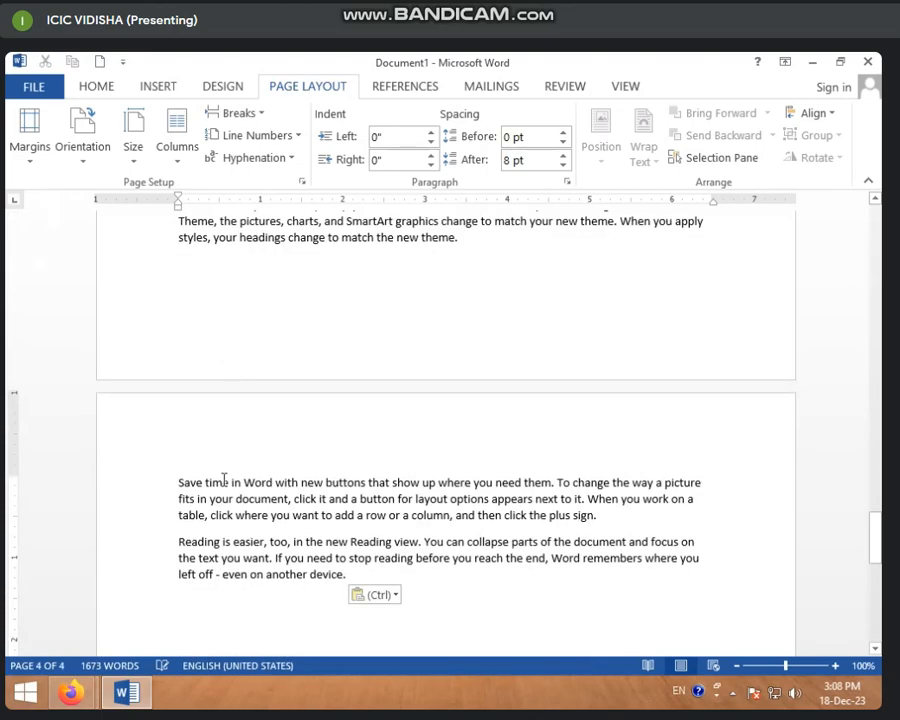
Insert a page break on the empty line below the first block of sample paragraphs and check the resulting pages
{"action": "scroll", "coordinate": [226, 495], "scroll_direction": "up", "scroll_amount": 15}
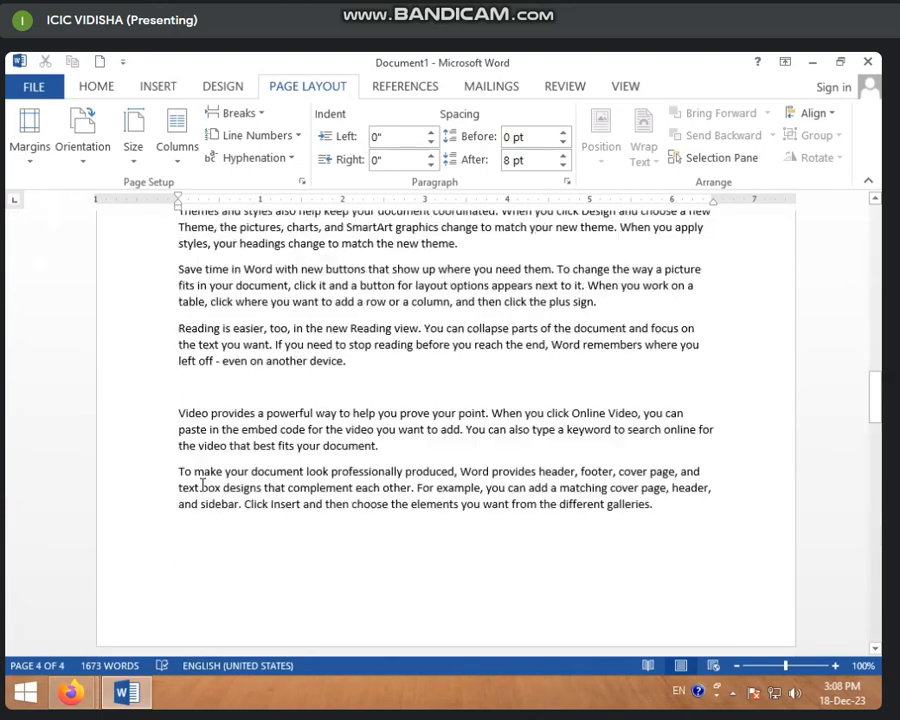
{"action": "scroll", "coordinate": [189, 483], "scroll_direction": "down", "scroll_amount": 6}
{"action": "scroll", "coordinate": [184, 488], "scroll_direction": "up", "scroll_amount": 4}
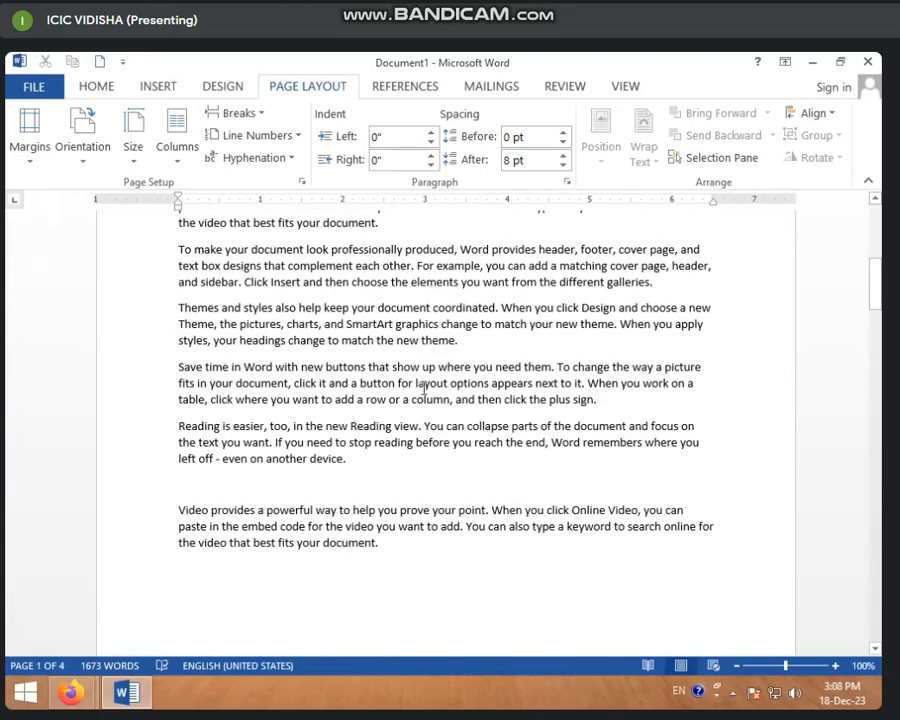
{"action": "scroll", "coordinate": [424, 388], "scroll_direction": "down", "scroll_amount": 4}
{"action": "scroll", "coordinate": [394, 378], "scroll_direction": "up", "scroll_amount": 3}
{"action": "left_click", "coordinate": [352, 399]}
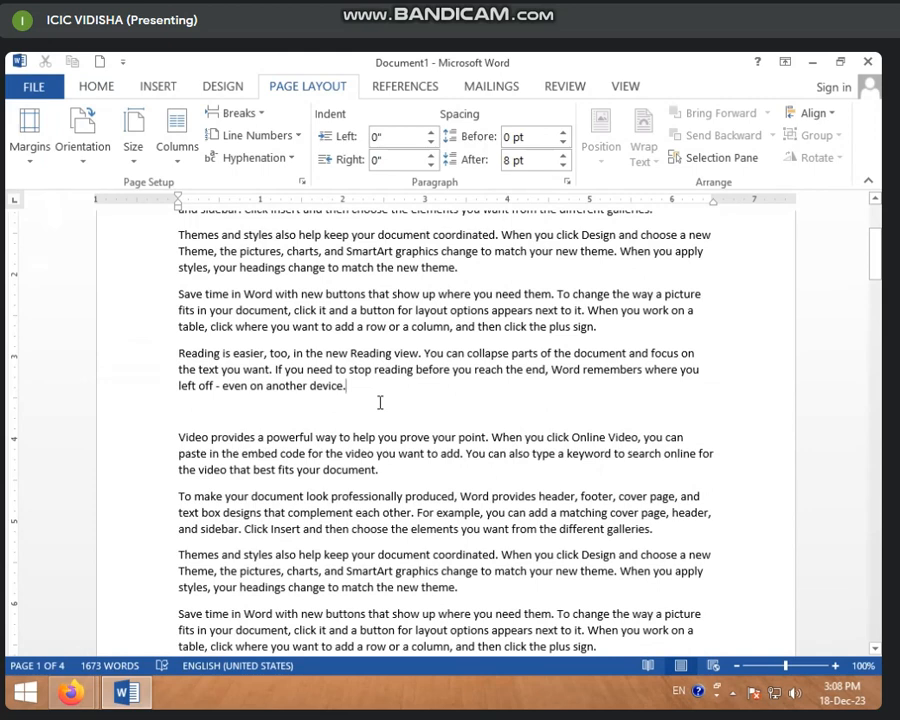
{"action": "left_click", "coordinate": [260, 114]}
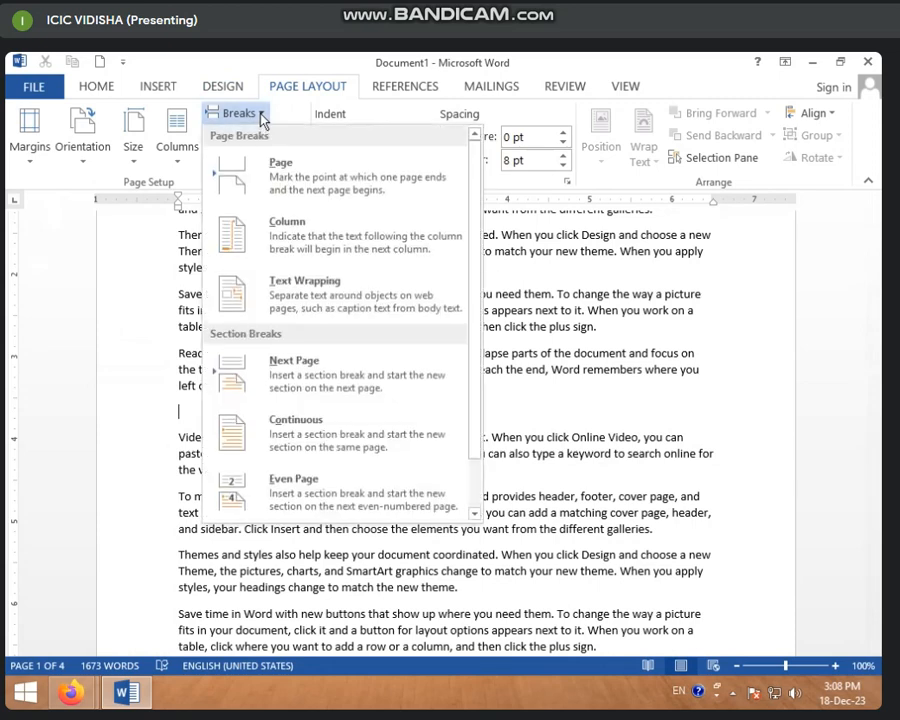
{"action": "left_click", "coordinate": [305, 190]}
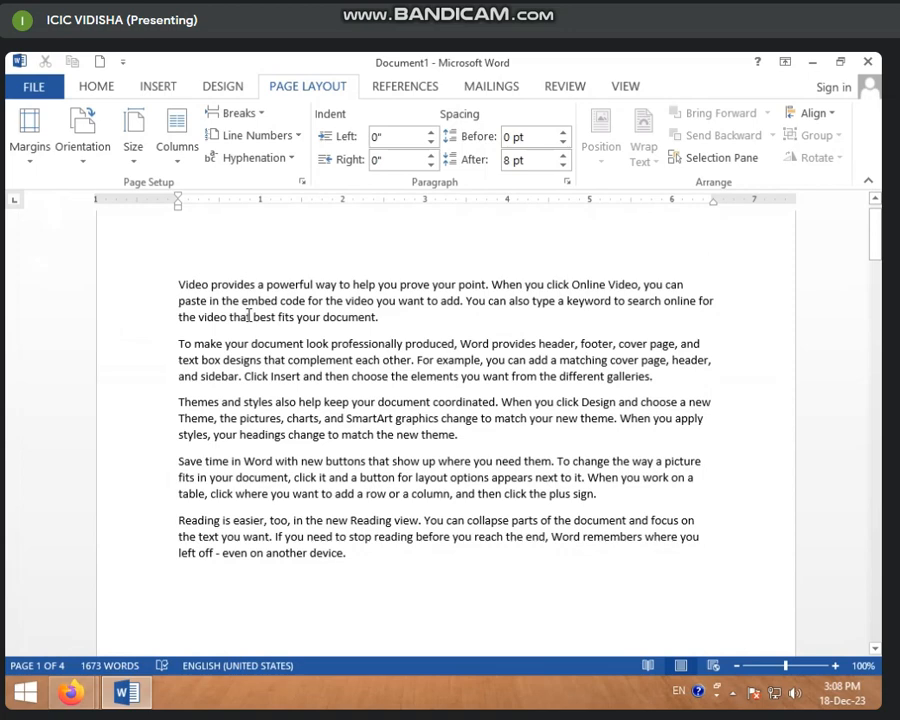
{"action": "scroll", "coordinate": [248, 316], "scroll_direction": "down", "scroll_amount": 7}
{"action": "scroll", "coordinate": [252, 354], "scroll_direction": "up", "scroll_amount": 15}
{"action": "scroll", "coordinate": [254, 356], "scroll_direction": "down", "scroll_amount": 10}
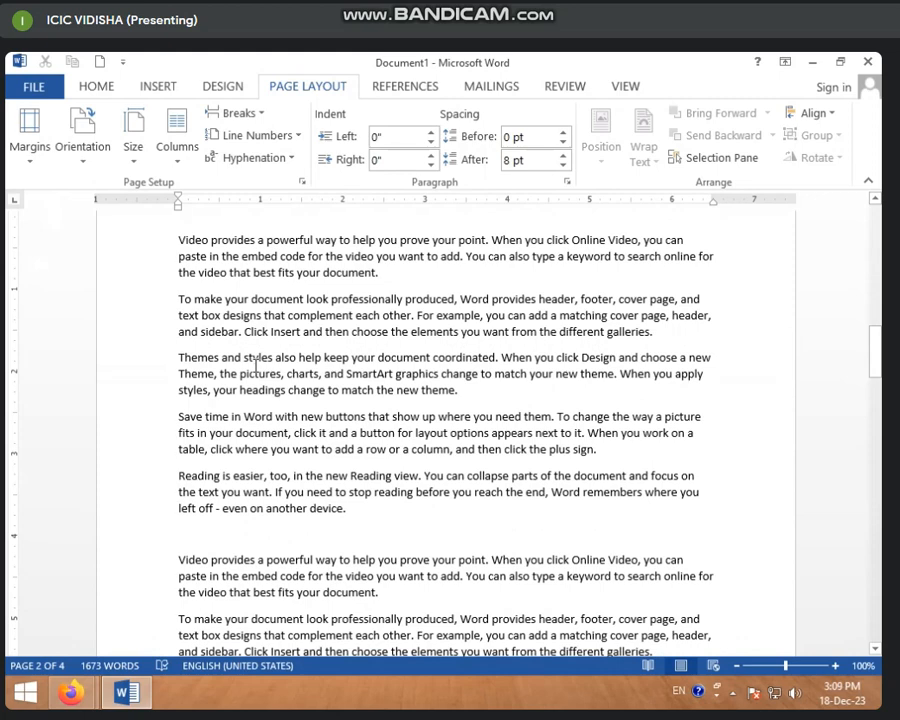
{"action": "scroll", "coordinate": [252, 362], "scroll_direction": "down", "scroll_amount": 6}
{"action": "scroll", "coordinate": [252, 362], "scroll_direction": "up", "scroll_amount": 5}
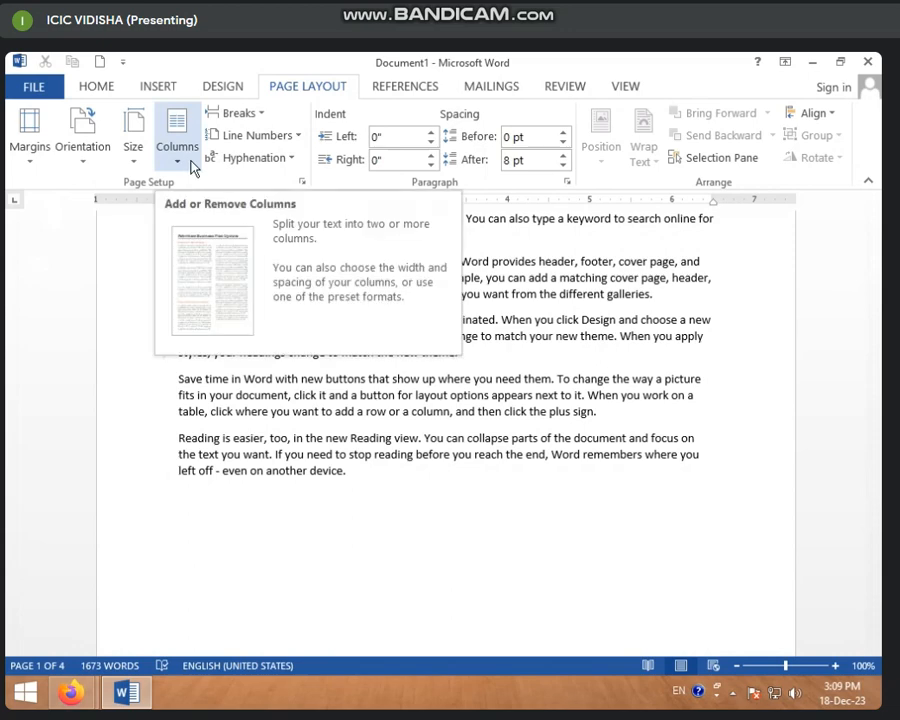
Try the Two columns layout on the document that contains the page break
{"action": "left_click", "coordinate": [248, 114]}
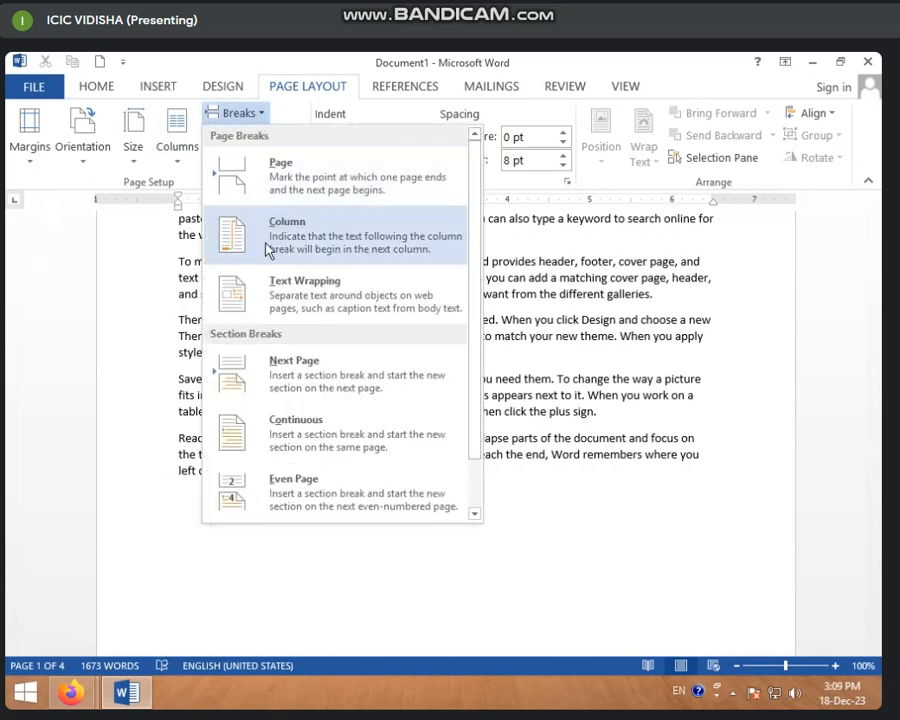
{"action": "left_click", "coordinate": [486, 278]}
{"action": "left_click", "coordinate": [185, 166]}
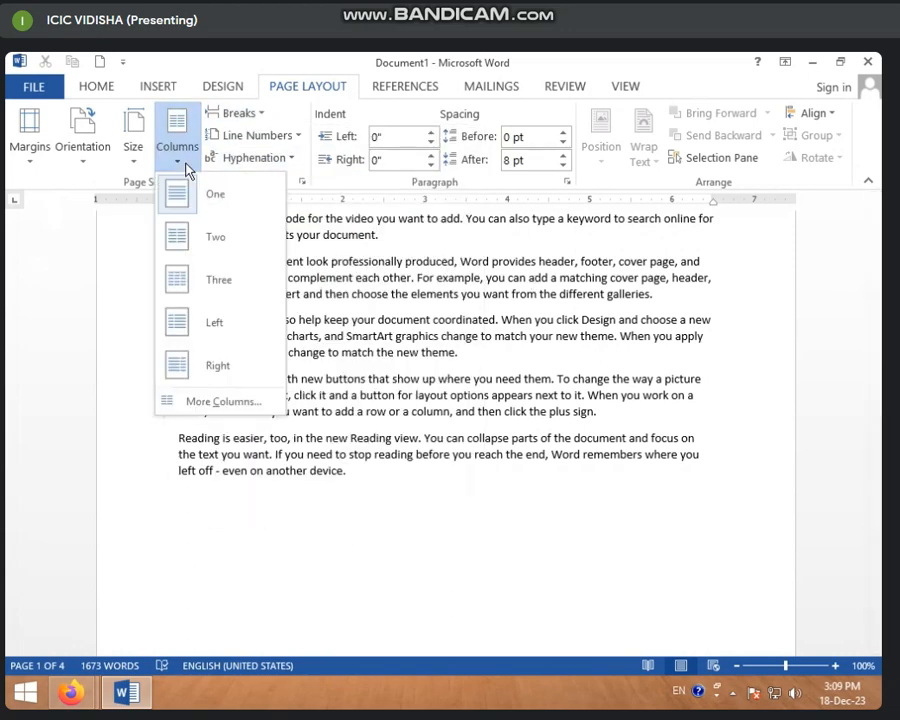
{"action": "left_click", "coordinate": [205, 233]}
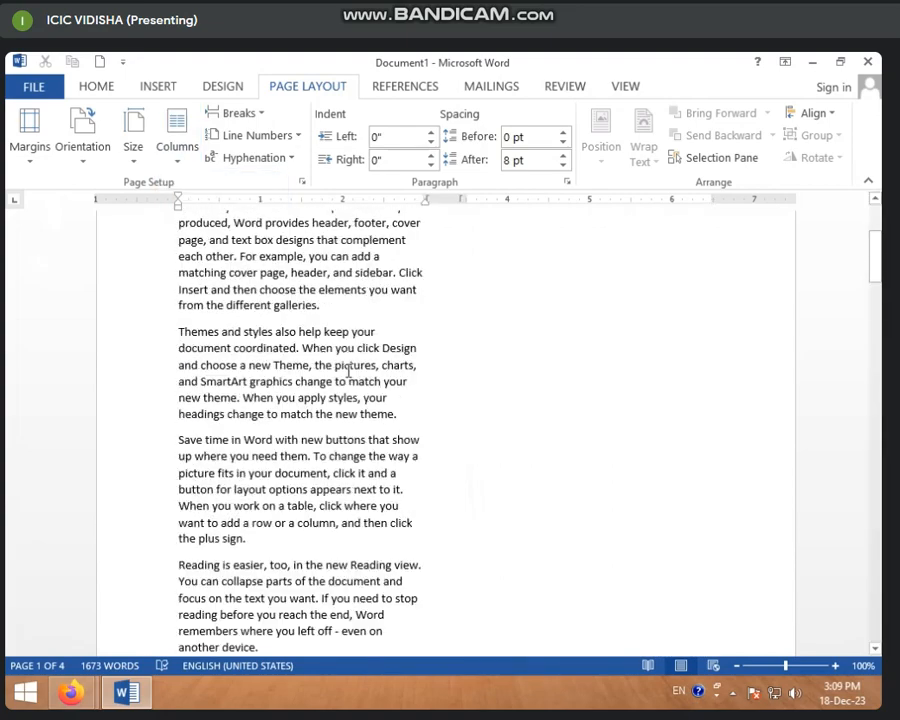
{"action": "scroll", "coordinate": [347, 372], "scroll_direction": "up", "scroll_amount": 4}
{"action": "scroll", "coordinate": [347, 372], "scroll_direction": "down", "scroll_amount": 15}
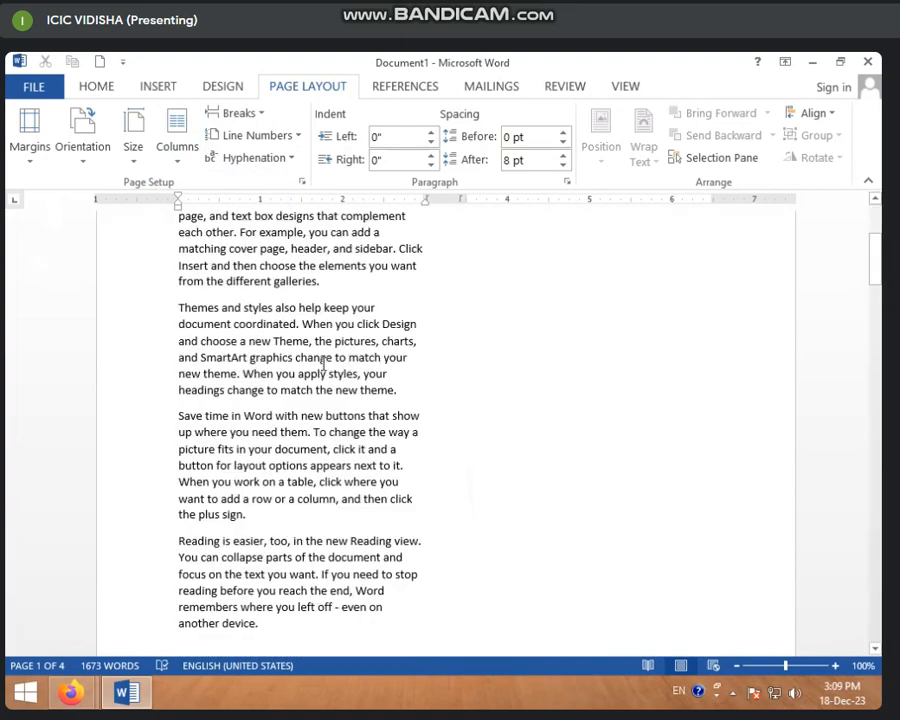
Undo the two-column layout and the page break
{"action": "scroll", "coordinate": [330, 435], "scroll_direction": "down", "scroll_amount": 10}
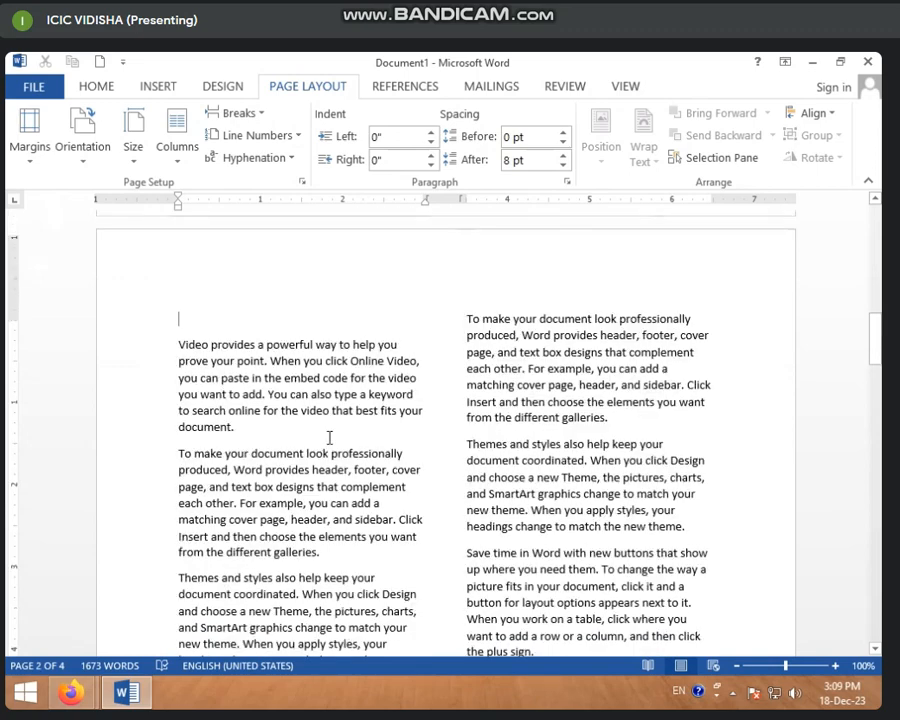
{"action": "scroll", "coordinate": [302, 462], "scroll_direction": "up", "scroll_amount": 3}
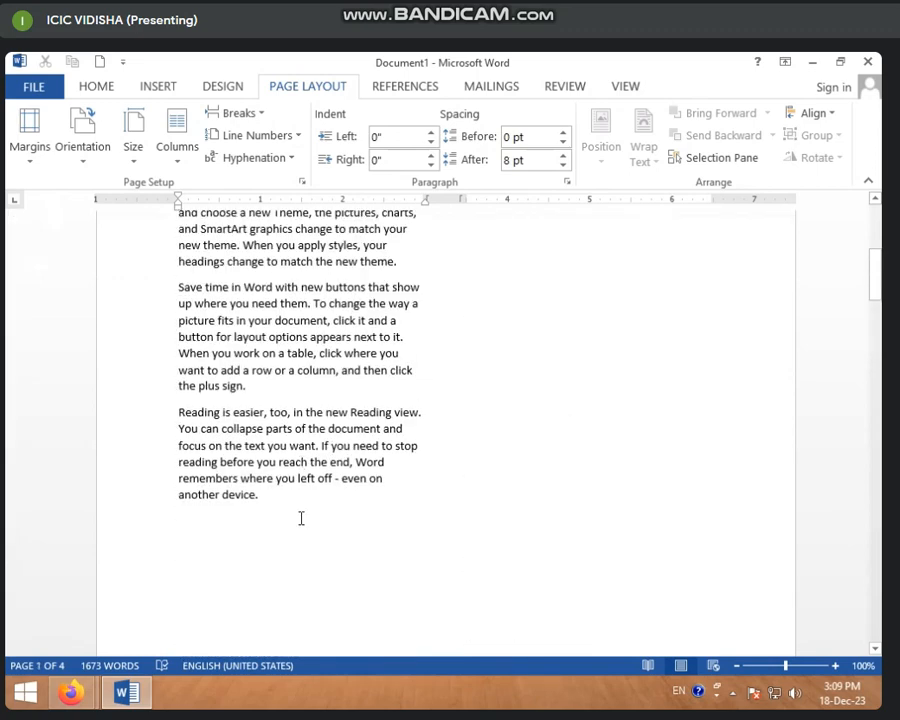
{"action": "scroll", "coordinate": [301, 518], "scroll_direction": "down", "scroll_amount": 14}
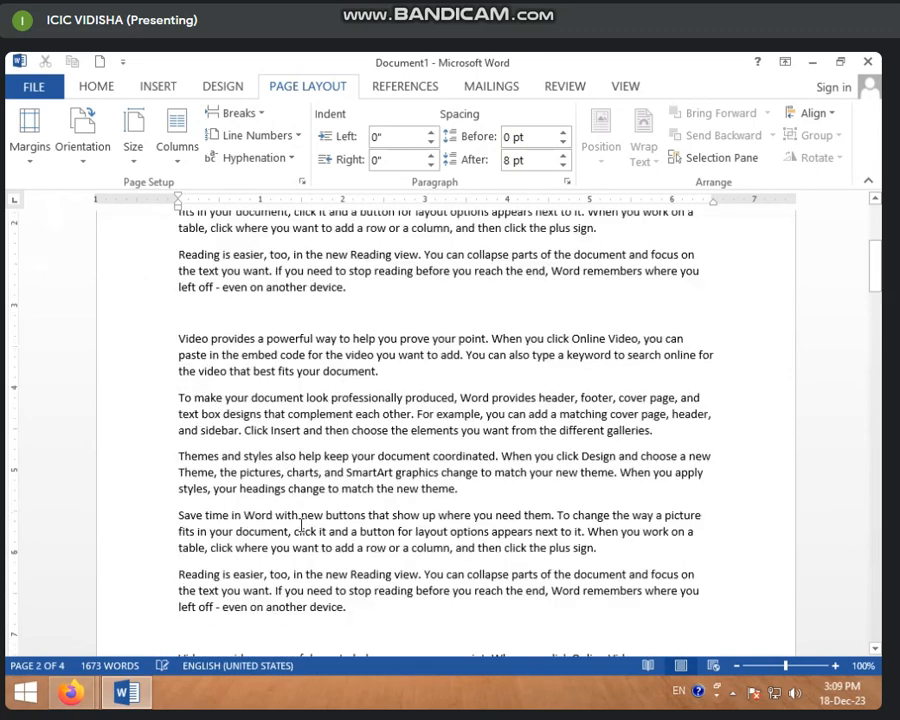
{"action": "scroll", "coordinate": [301, 525], "scroll_direction": "down", "scroll_amount": 10}
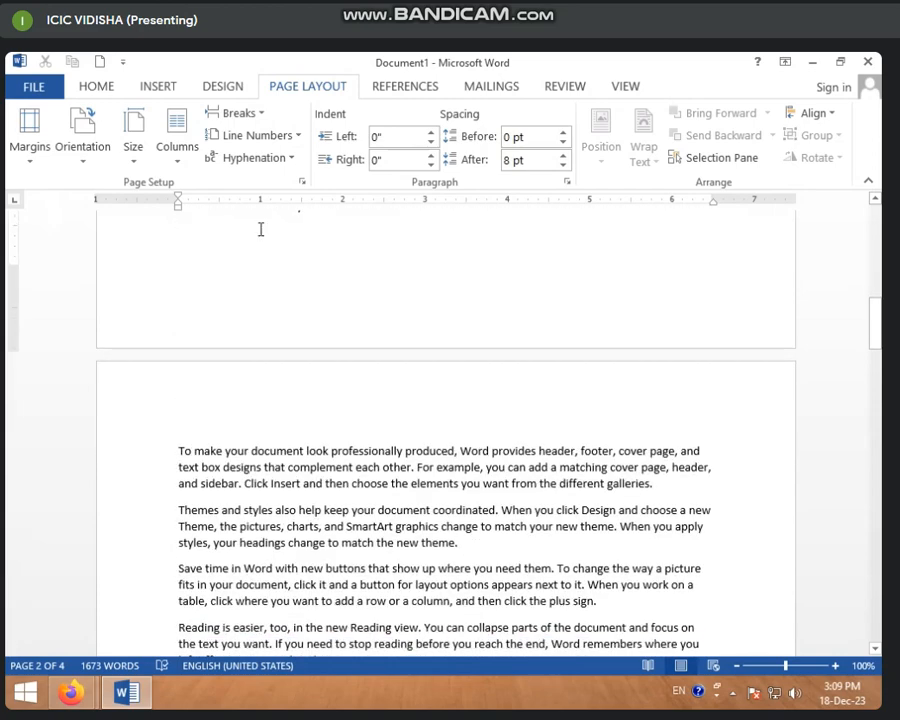
Set the whole document to two columns and check the text flow
{"action": "left_click", "coordinate": [180, 160]}
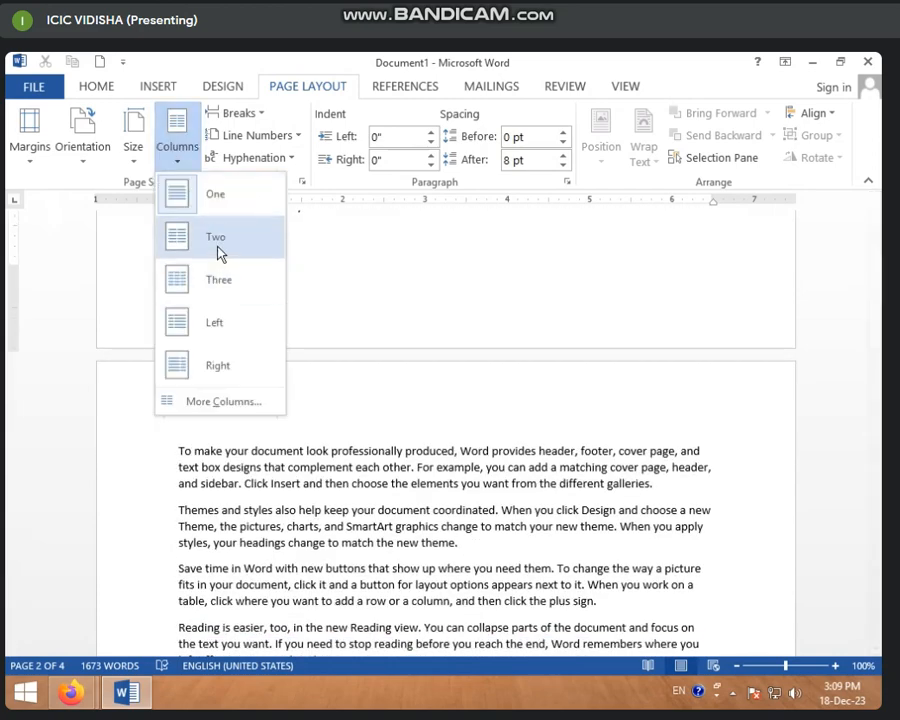
{"action": "left_click", "coordinate": [220, 252]}
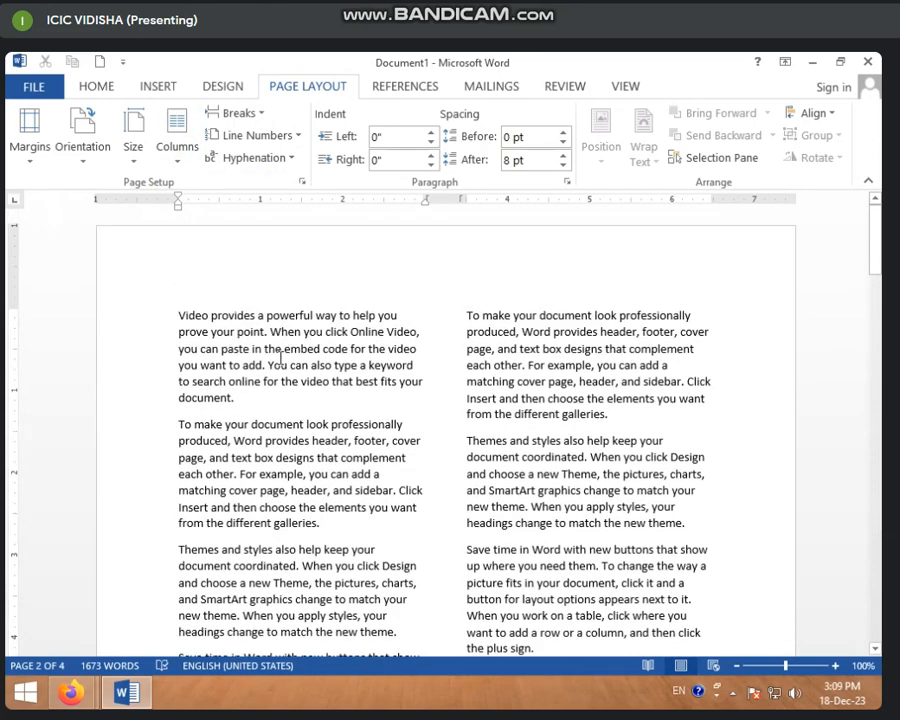
{"action": "scroll", "coordinate": [285, 365], "scroll_direction": "down", "scroll_amount": 15}
{"action": "scroll", "coordinate": [291, 347], "scroll_direction": "up", "scroll_amount": 13}
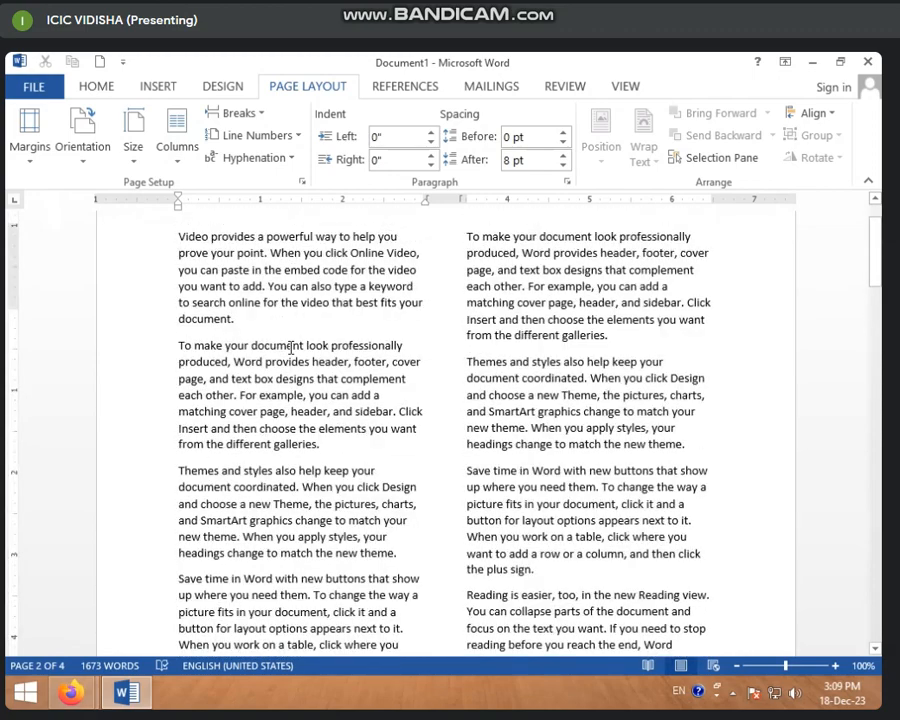
Insert a column break at the end of the second paragraph on the first page and review both columns
{"action": "scroll", "coordinate": [291, 347], "scroll_direction": "up", "scroll_amount": 2}
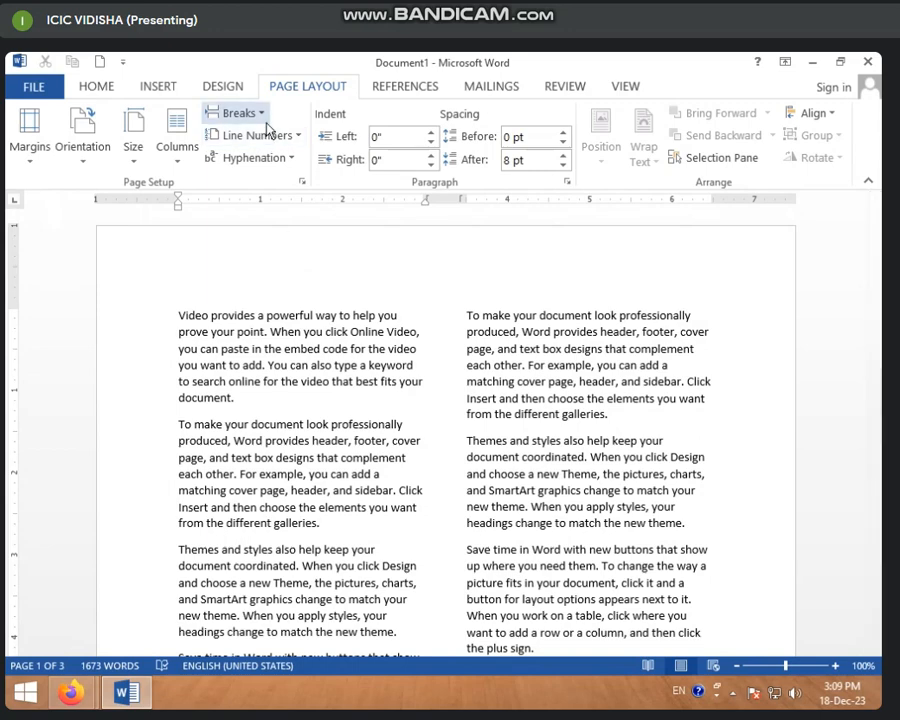
{"action": "left_click", "coordinate": [234, 113]}
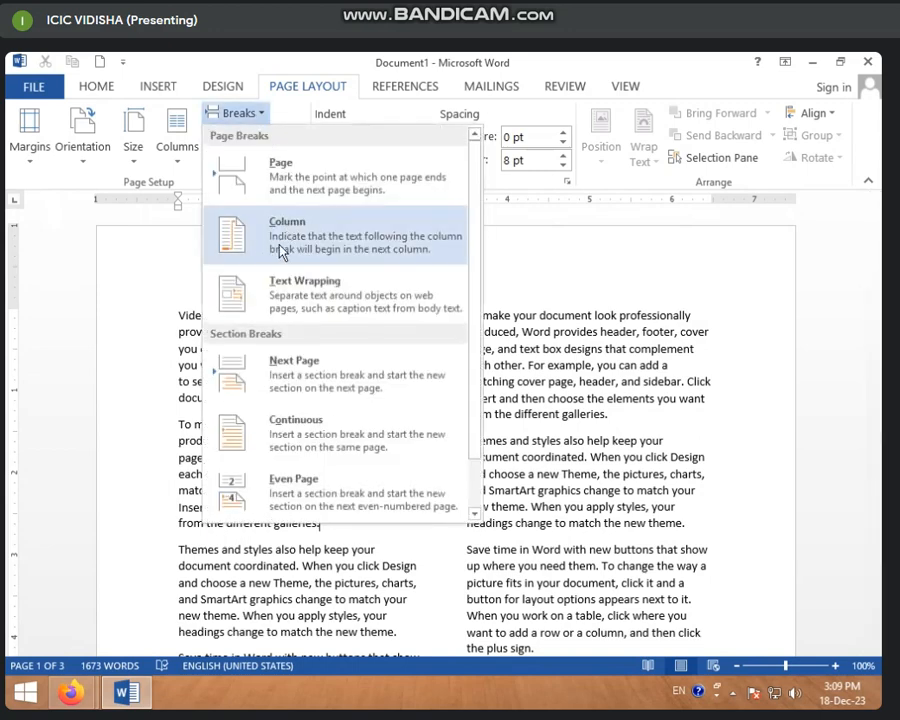
{"action": "left_click", "coordinate": [284, 250]}
{"action": "scroll", "coordinate": [318, 383], "scroll_direction": "down", "scroll_amount": 8}
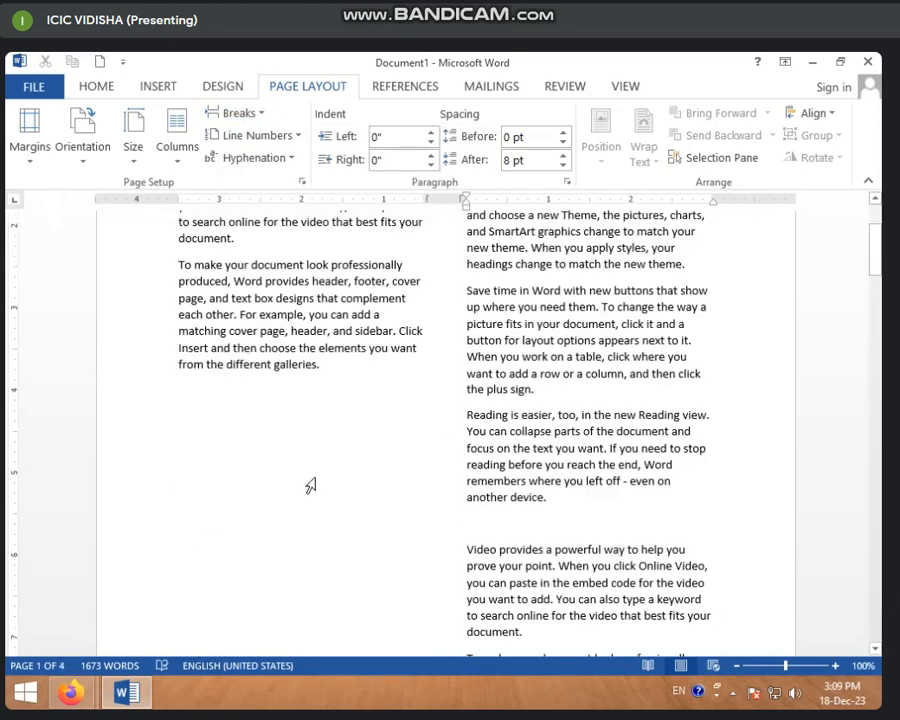
{"action": "scroll", "coordinate": [280, 370], "scroll_direction": "up", "scroll_amount": 2}
{"action": "scroll", "coordinate": [300, 400], "scroll_direction": "down", "scroll_amount": 10}
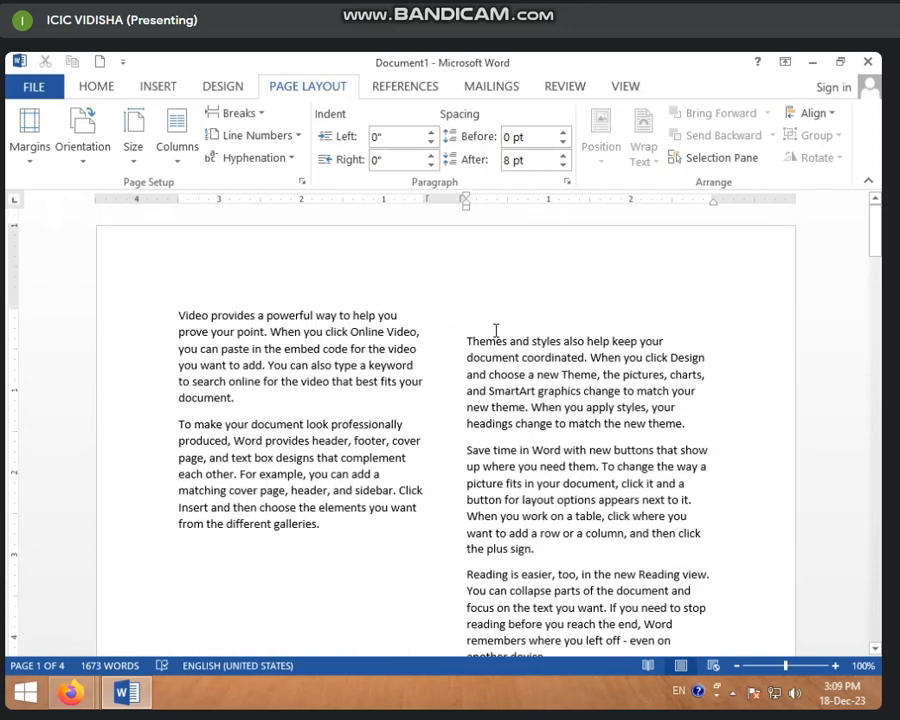
{"action": "scroll", "coordinate": [424, 472], "scroll_direction": "down", "scroll_amount": 10}
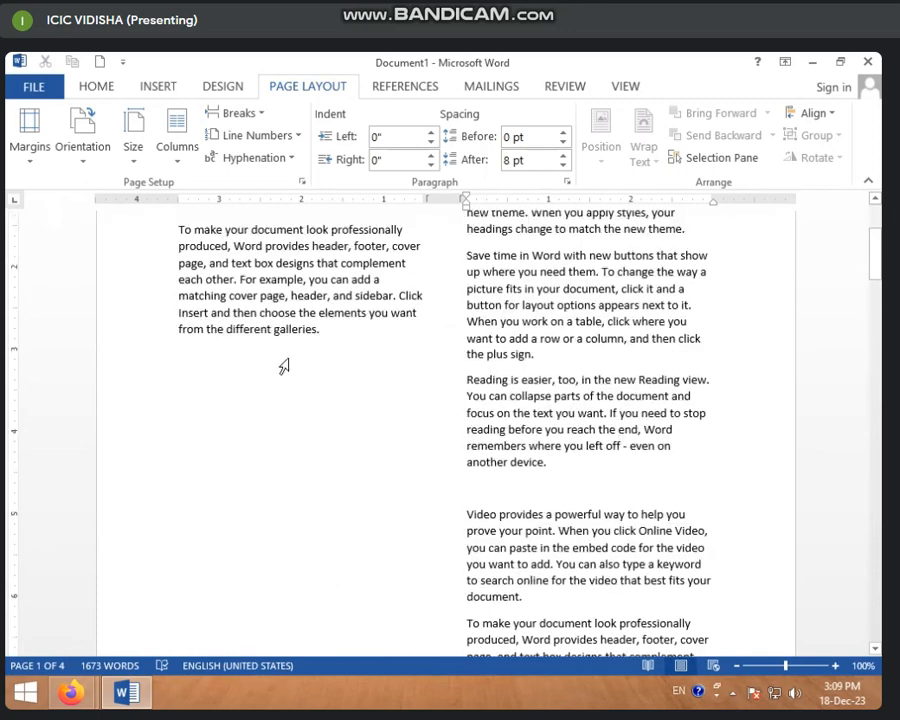
{"action": "scroll", "coordinate": [280, 520], "scroll_direction": "up", "scroll_amount": 10}
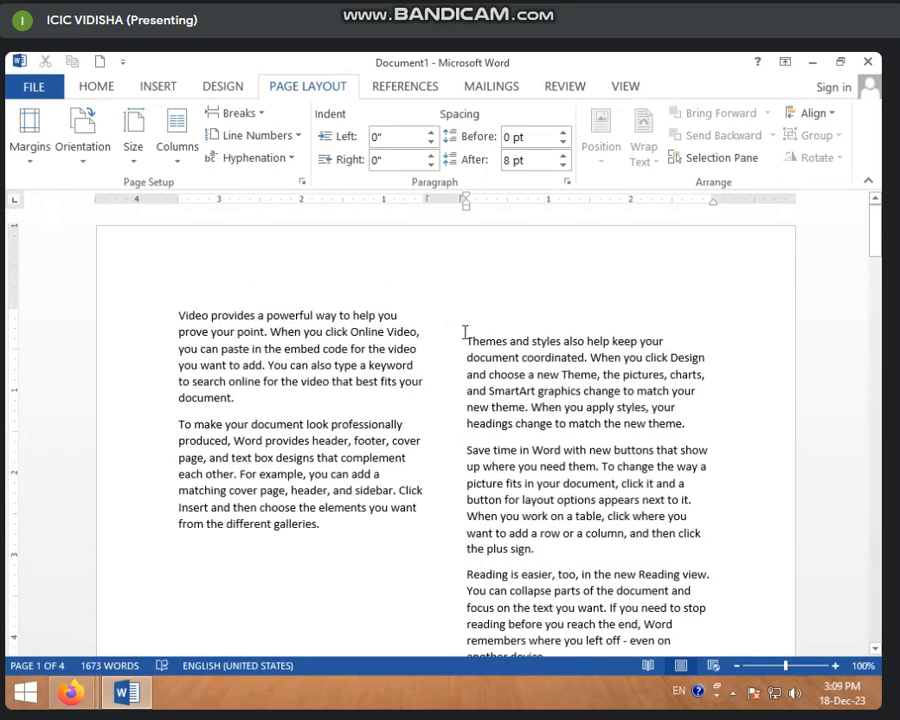
{"action": "scroll", "coordinate": [464, 332], "scroll_direction": "down", "scroll_amount": 4}
{"action": "scroll", "coordinate": [552, 370], "scroll_direction": "up", "scroll_amount": 4}
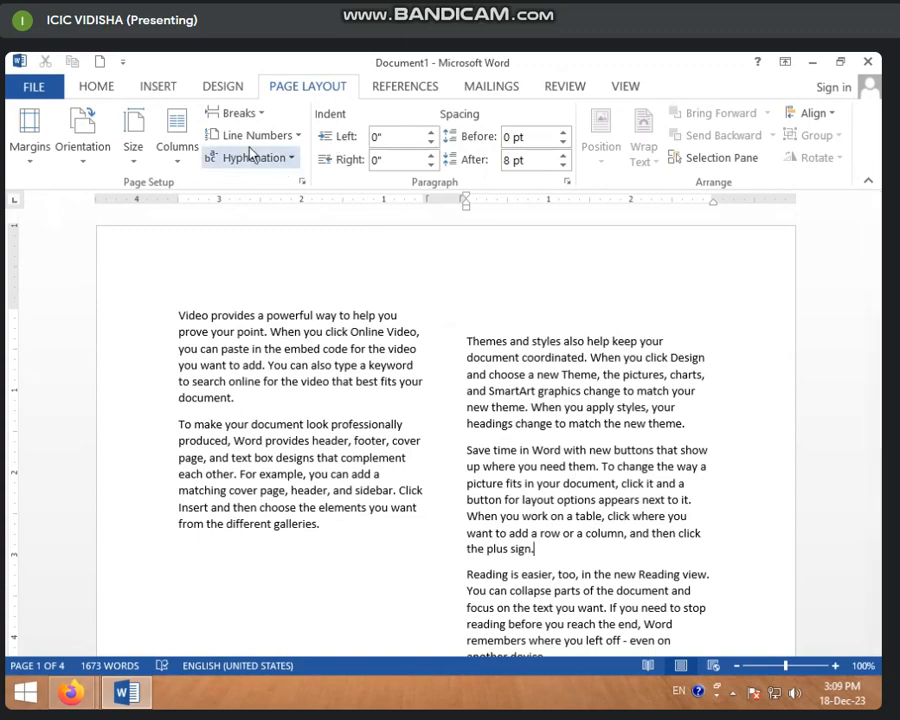
Insert a column break after the fourth paragraph, ending in "the plus sign.", and review how the text flows across the pages
{"action": "left_click", "coordinate": [234, 112]}
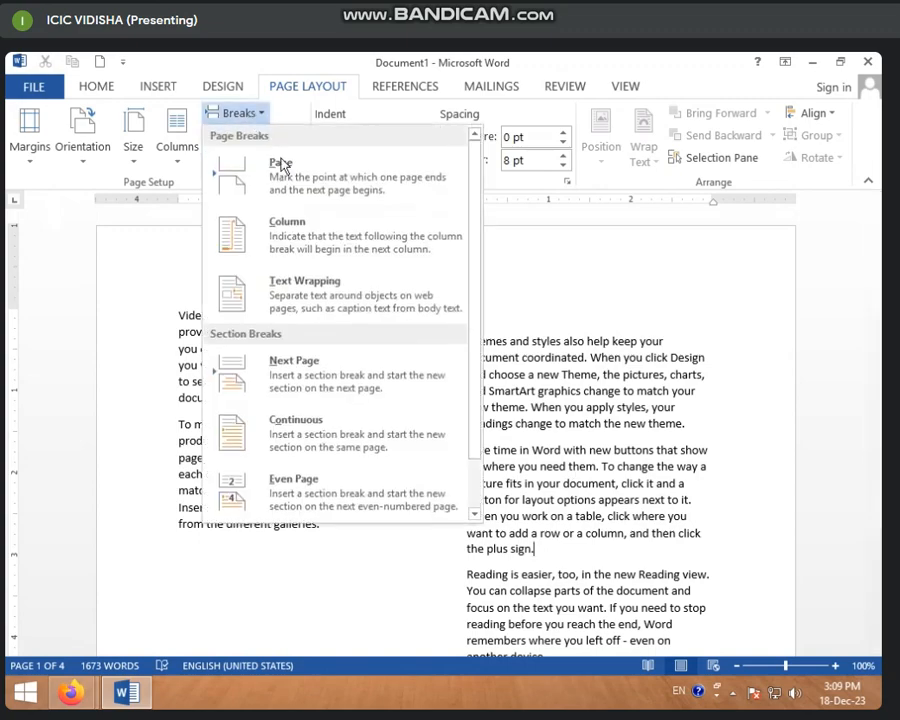
{"action": "left_click", "coordinate": [301, 249]}
{"action": "scroll", "coordinate": [443, 460], "scroll_direction": "down", "scroll_amount": 3}
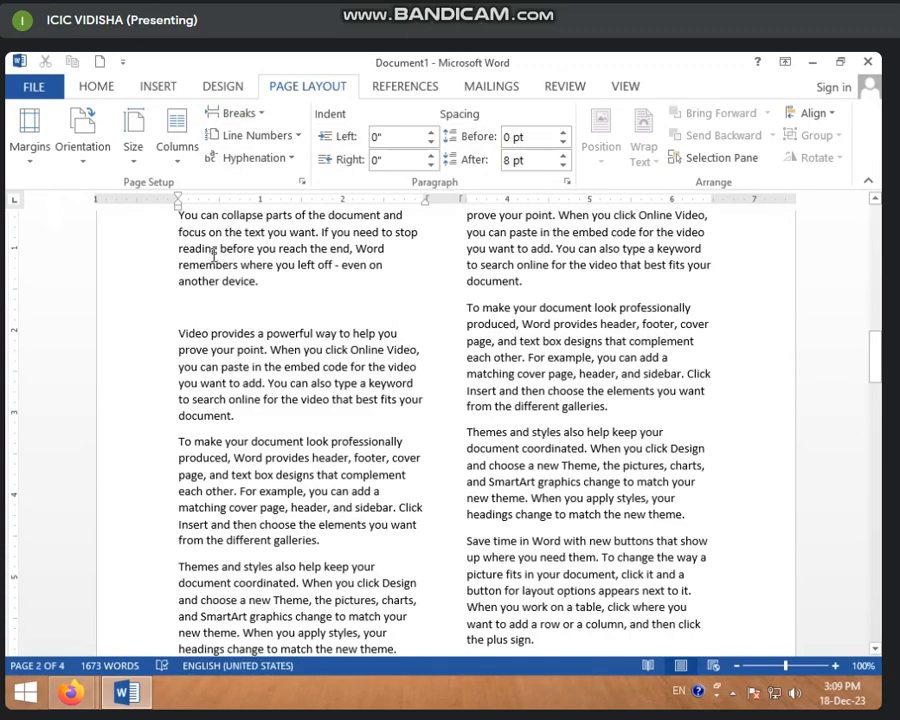
{"action": "scroll", "coordinate": [216, 294], "scroll_direction": "up", "scroll_amount": 4}
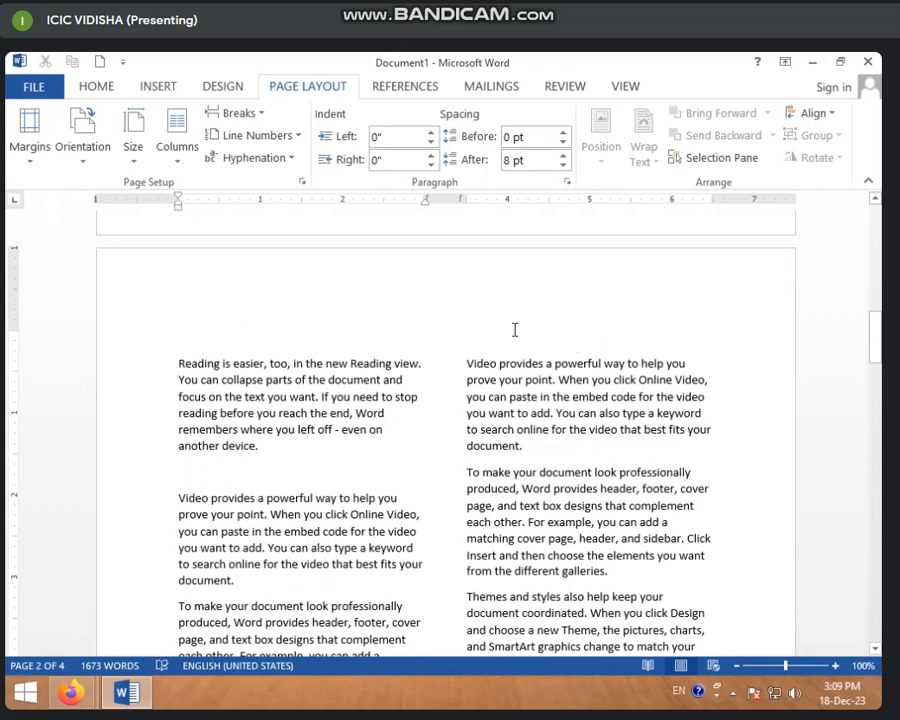
{"action": "scroll", "coordinate": [515, 330], "scroll_direction": "down", "scroll_amount": 10}
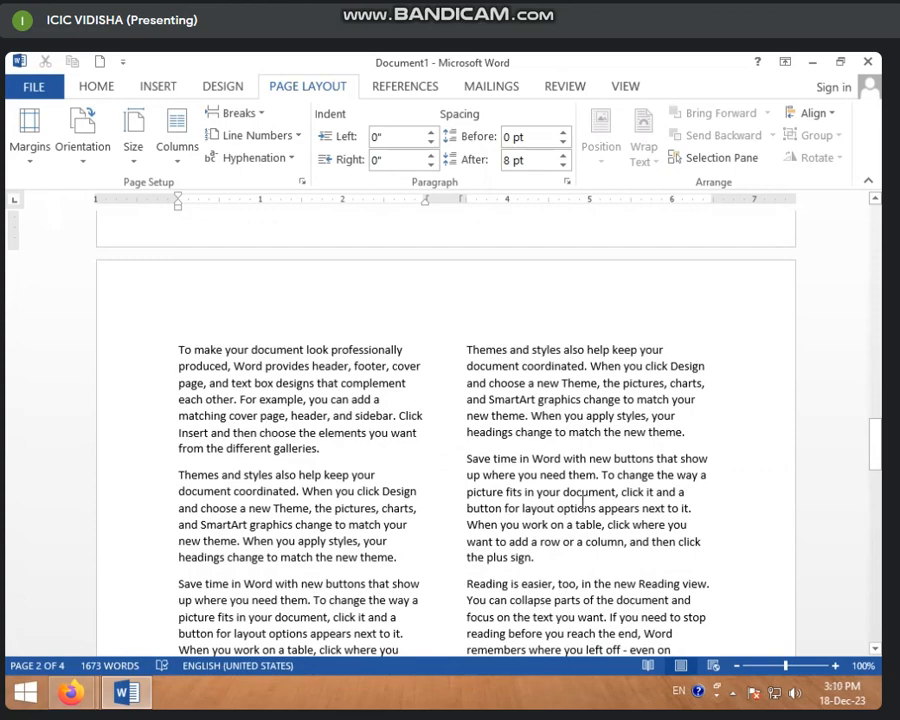
{"action": "scroll", "coordinate": [565, 450], "scroll_direction": "up", "scroll_amount": 12}
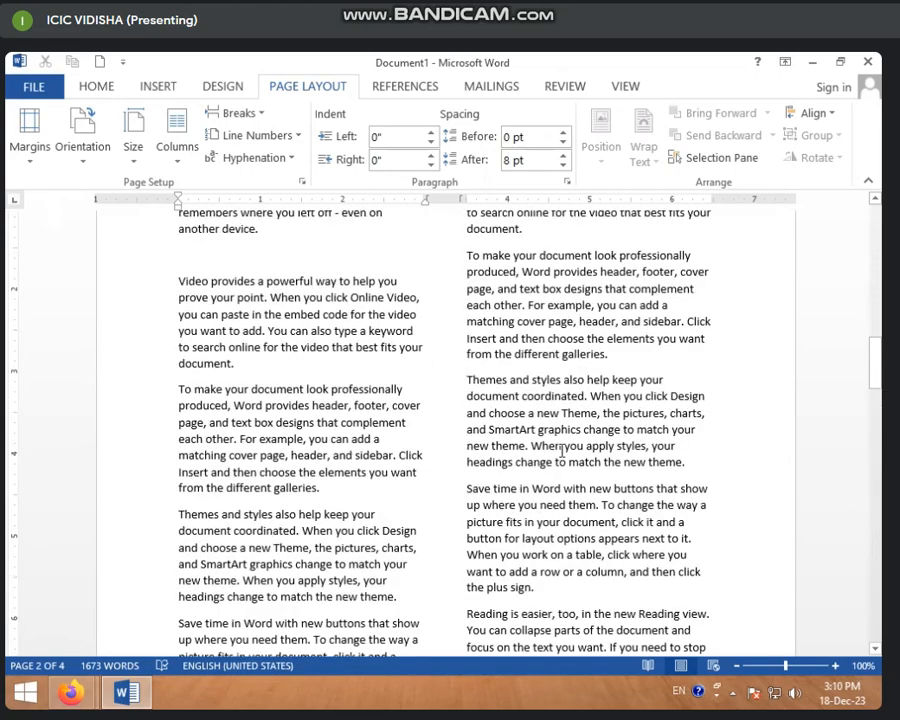
{"action": "scroll", "coordinate": [560, 455], "scroll_direction": "up", "scroll_amount": 1}
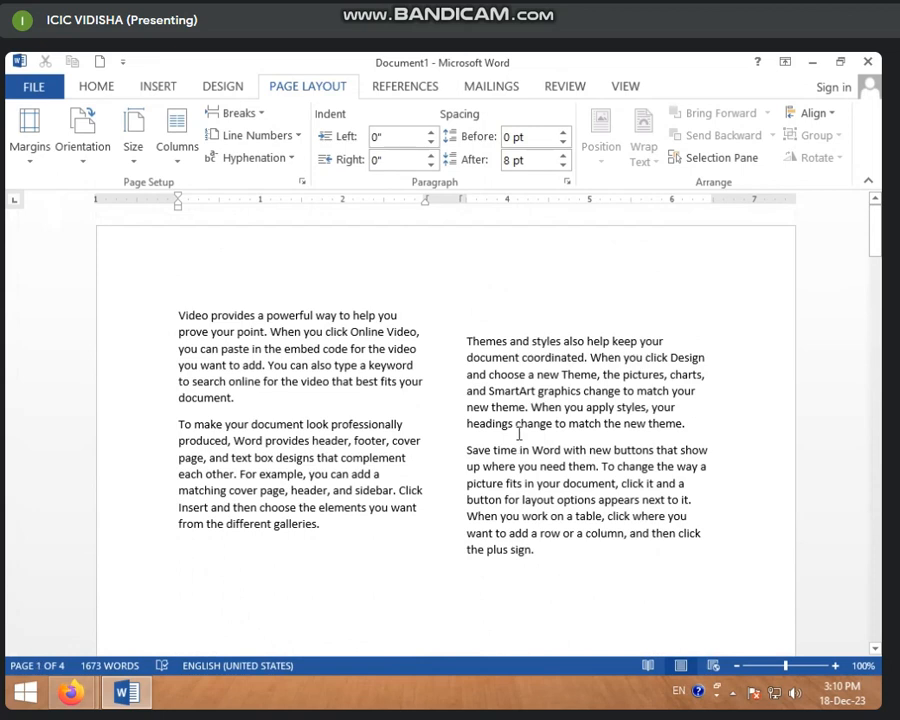
{"action": "left_click", "coordinate": [234, 113]}
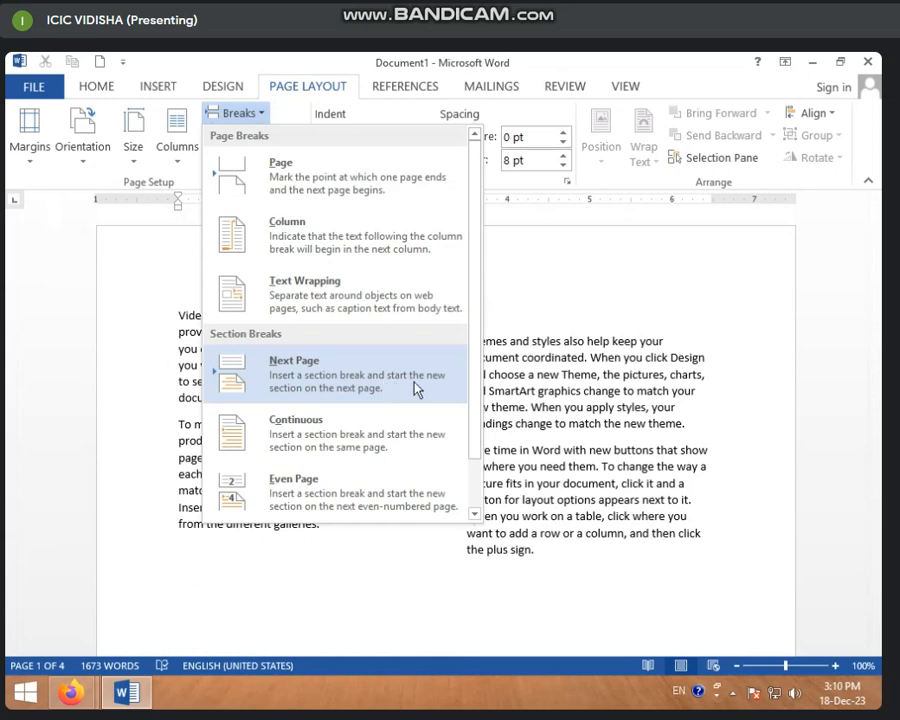
{"action": "left_click", "coordinate": [577, 388]}
{"action": "scroll", "coordinate": [540, 425], "scroll_direction": "down", "scroll_amount": 10}
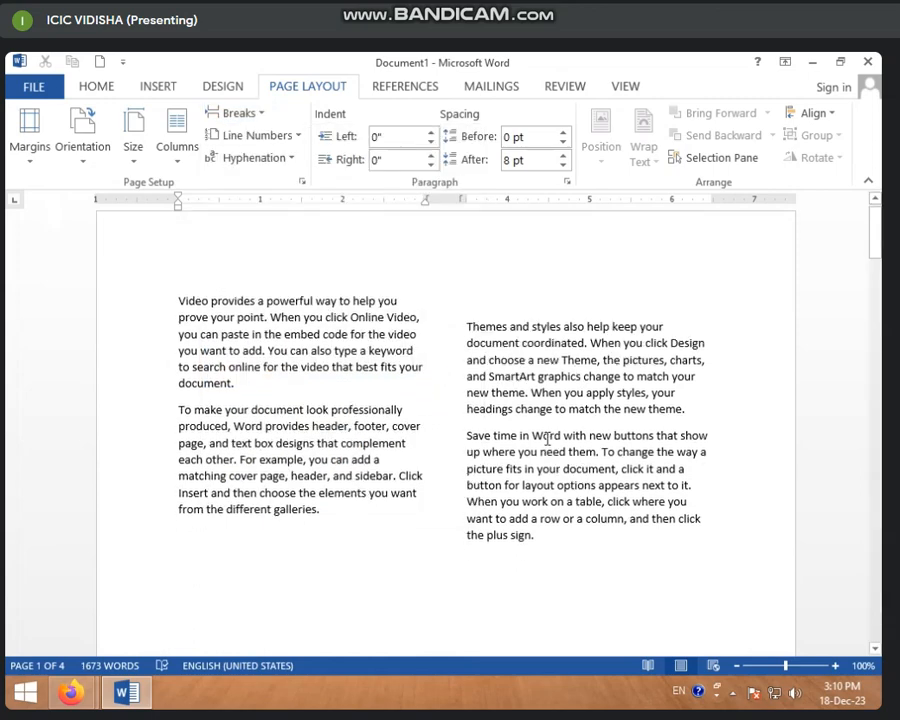
{"action": "scroll", "coordinate": [266, 387], "scroll_direction": "up", "scroll_amount": 5}
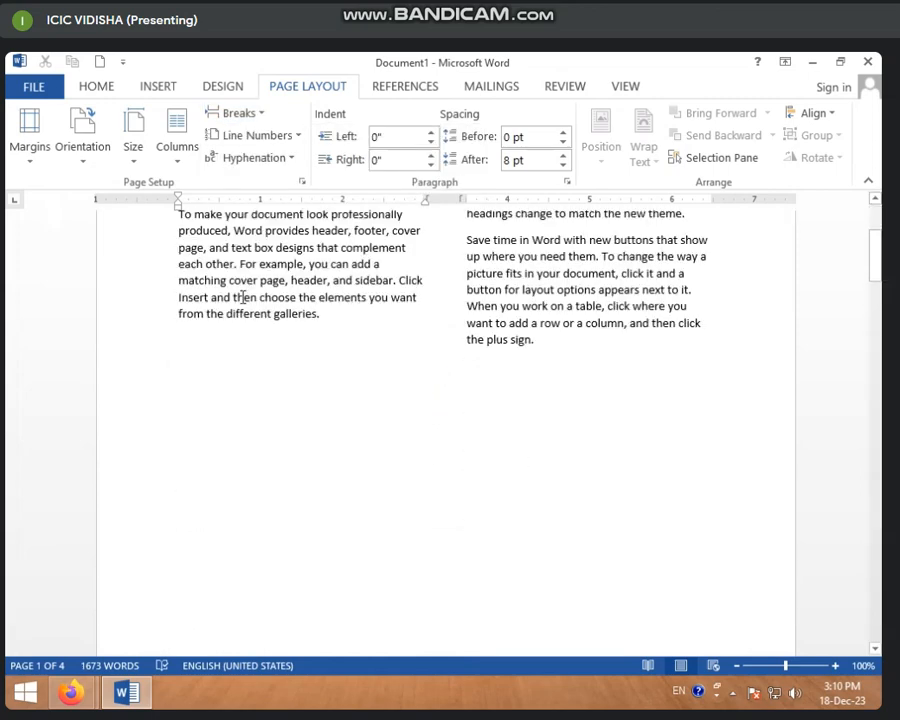
Set the document that contains the column breaks to a one-column layout and check the resulting pages
{"action": "left_click", "coordinate": [183, 158]}
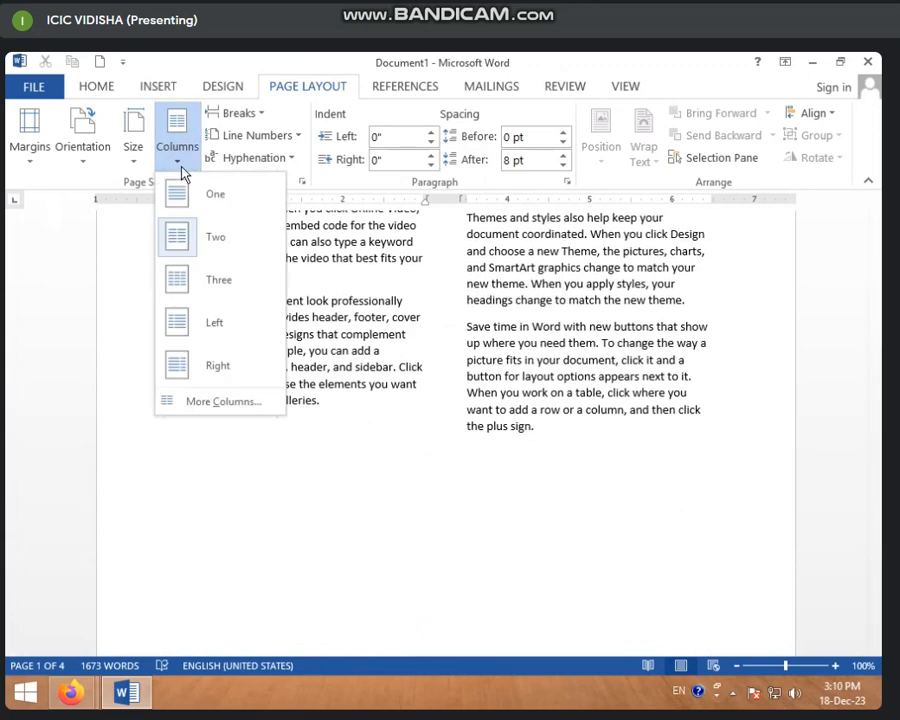
{"action": "left_click", "coordinate": [217, 207]}
{"action": "scroll", "coordinate": [380, 380], "scroll_direction": "down", "scroll_amount": 3}
{"action": "scroll", "coordinate": [363, 403], "scroll_direction": "up", "scroll_amount": 3}
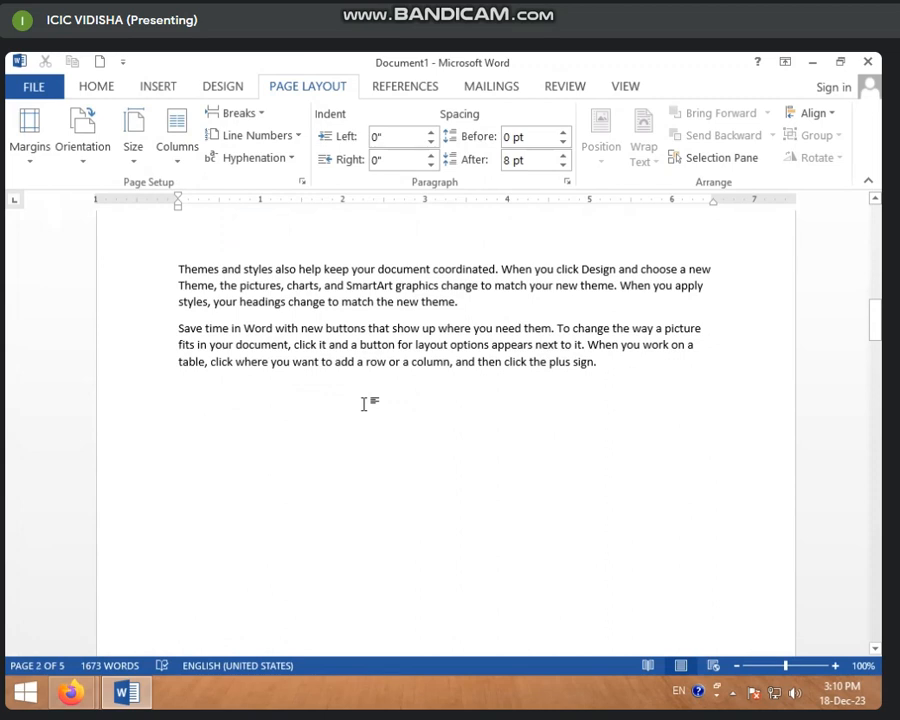
Delete all document content and generate new sample text with =RAND(50)
{"action": "key", "text": "ctrl+a"}
{"action": "key", "text": "Delete"}
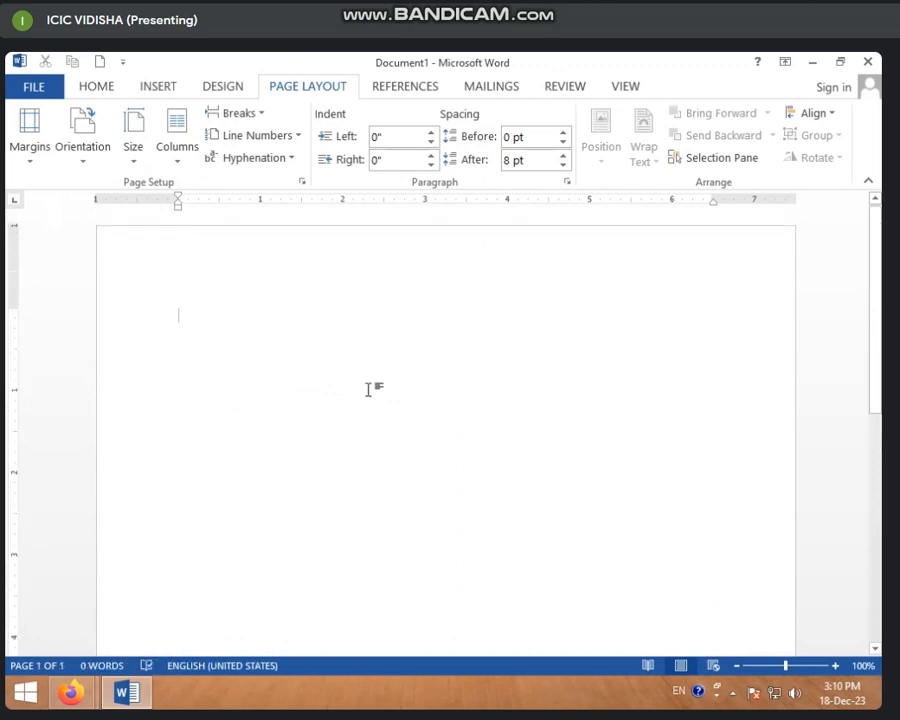
{"action": "type", "text": "=r"}
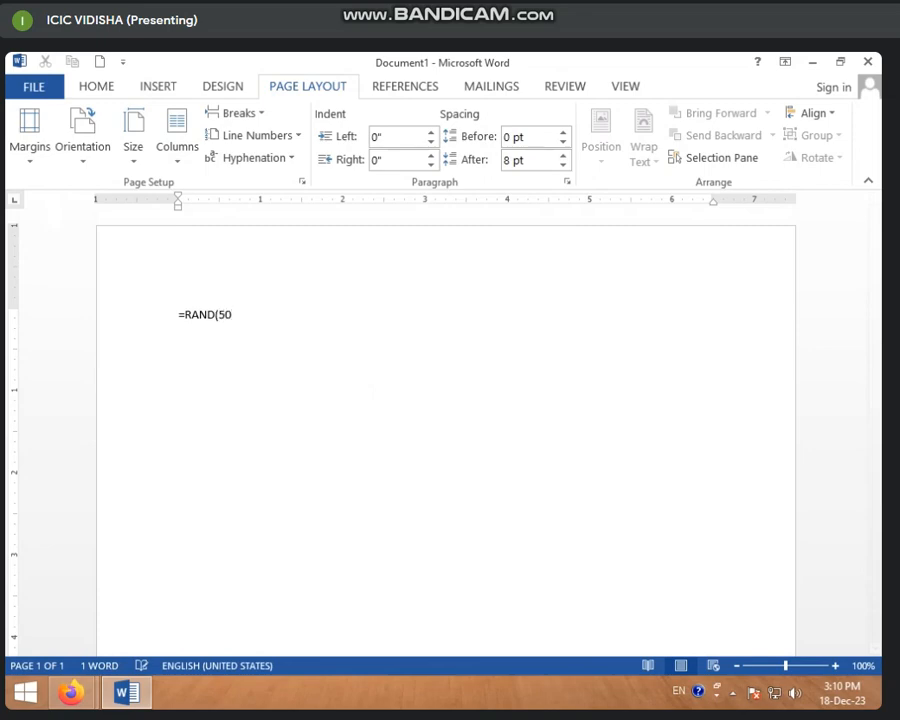
{"action": "type", "text": "AND(50)"}
{"action": "key", "text": "Return"}
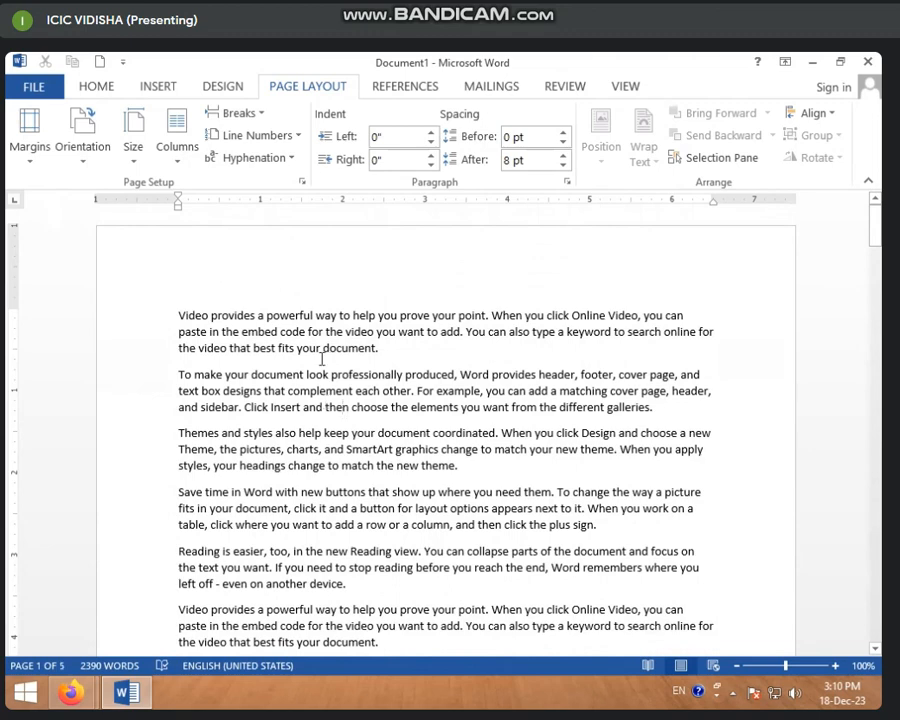
Set the new sample text in two columns and review the text flow on its pages
{"action": "left_click", "coordinate": [179, 166]}
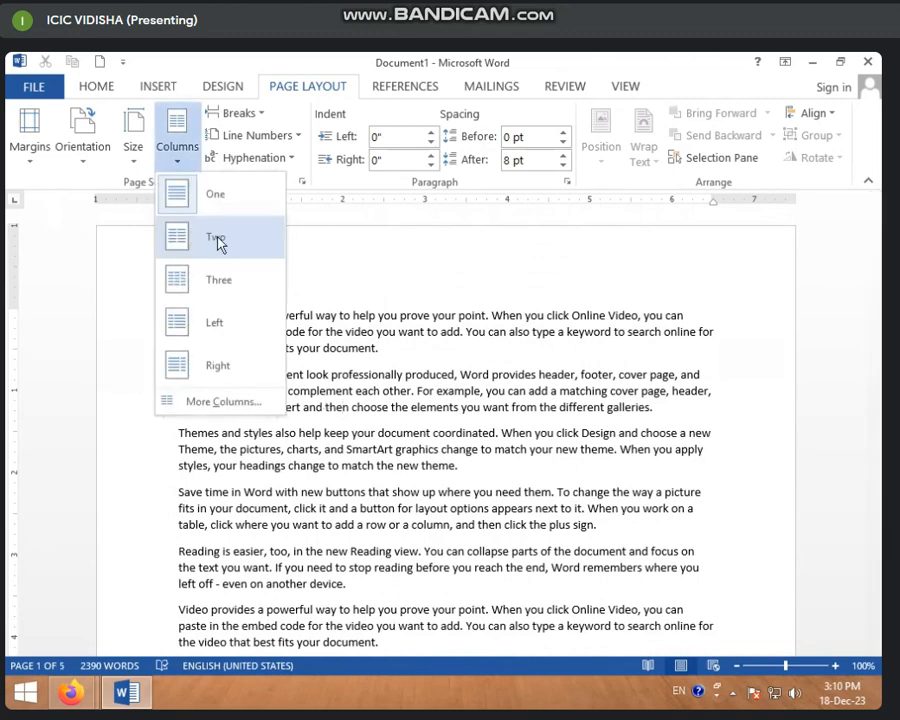
{"action": "left_click", "coordinate": [218, 240]}
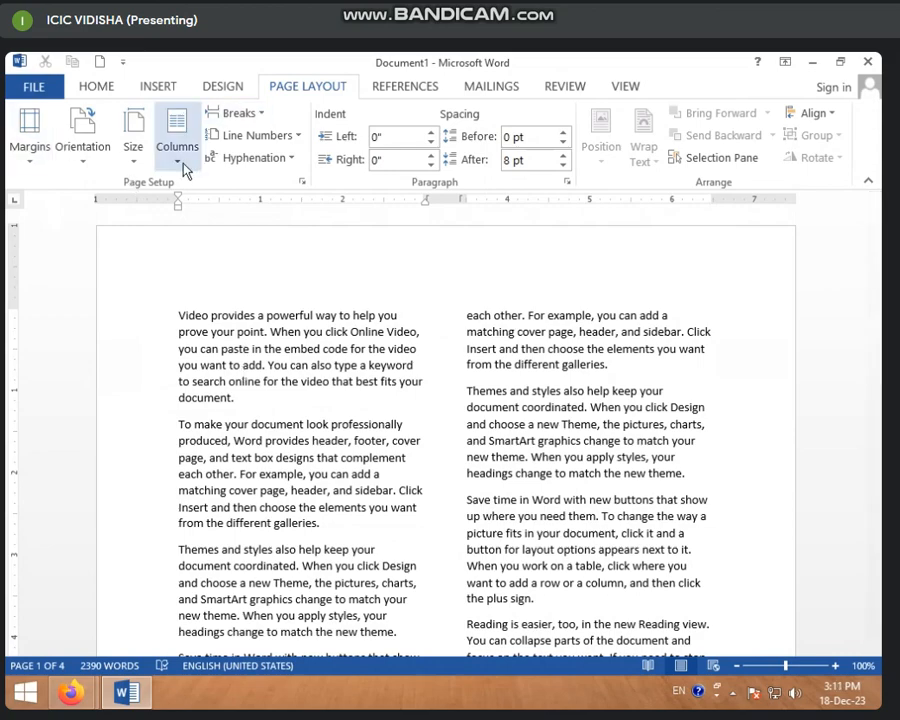
{"action": "scroll", "coordinate": [254, 380], "scroll_direction": "down", "scroll_amount": 12}
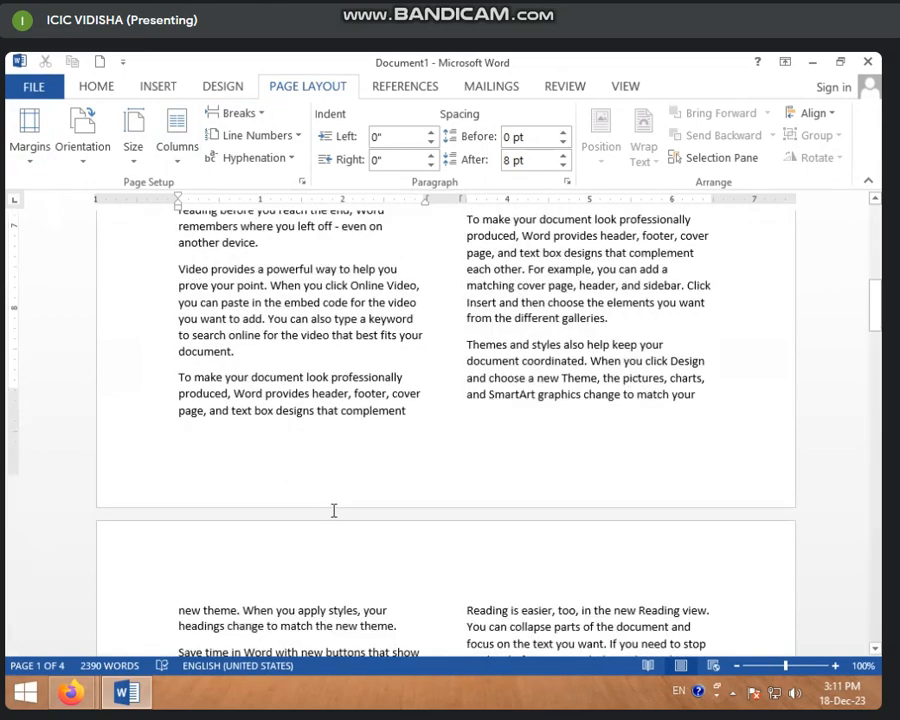
{"action": "scroll", "coordinate": [334, 511], "scroll_direction": "down", "scroll_amount": 18}
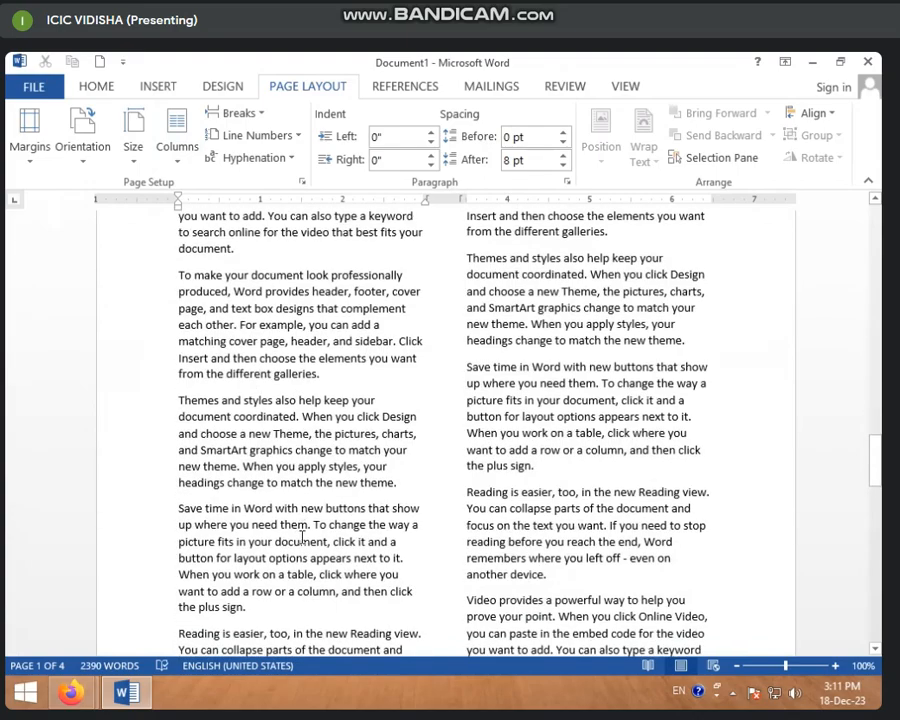
{"action": "scroll", "coordinate": [301, 537], "scroll_direction": "up", "scroll_amount": 15}
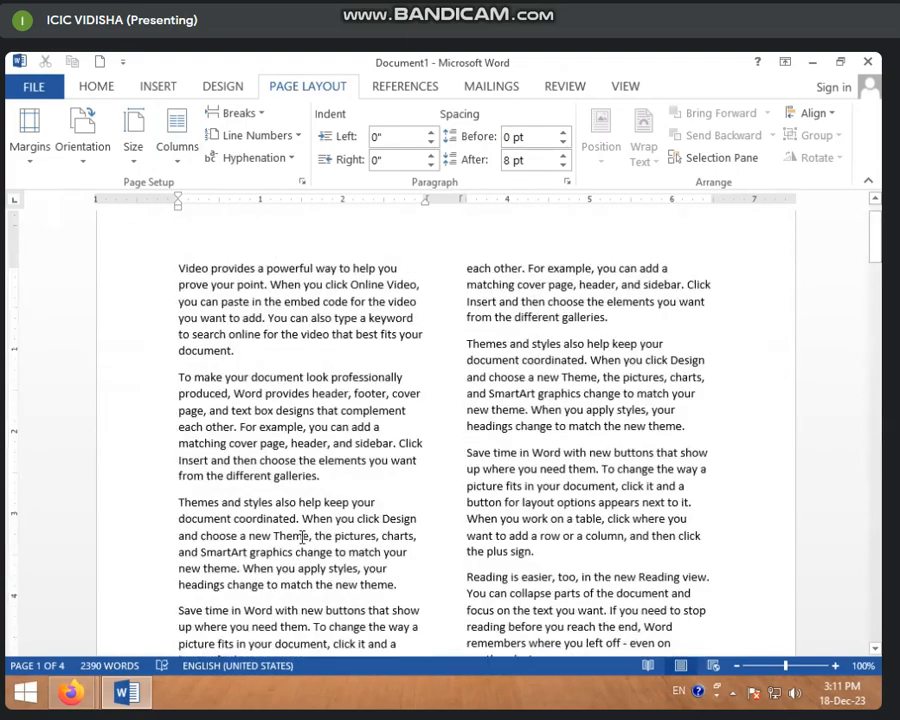
{"action": "scroll", "coordinate": [301, 537], "scroll_direction": "up", "scroll_amount": 1}
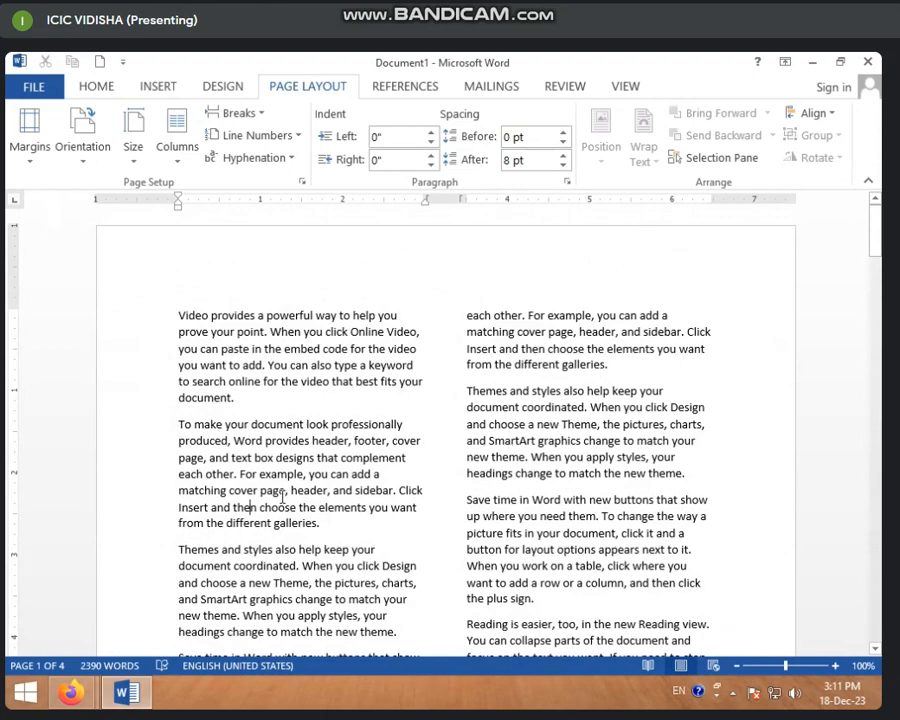
{"action": "scroll", "coordinate": [211, 381], "scroll_direction": "down", "scroll_amount": 11}
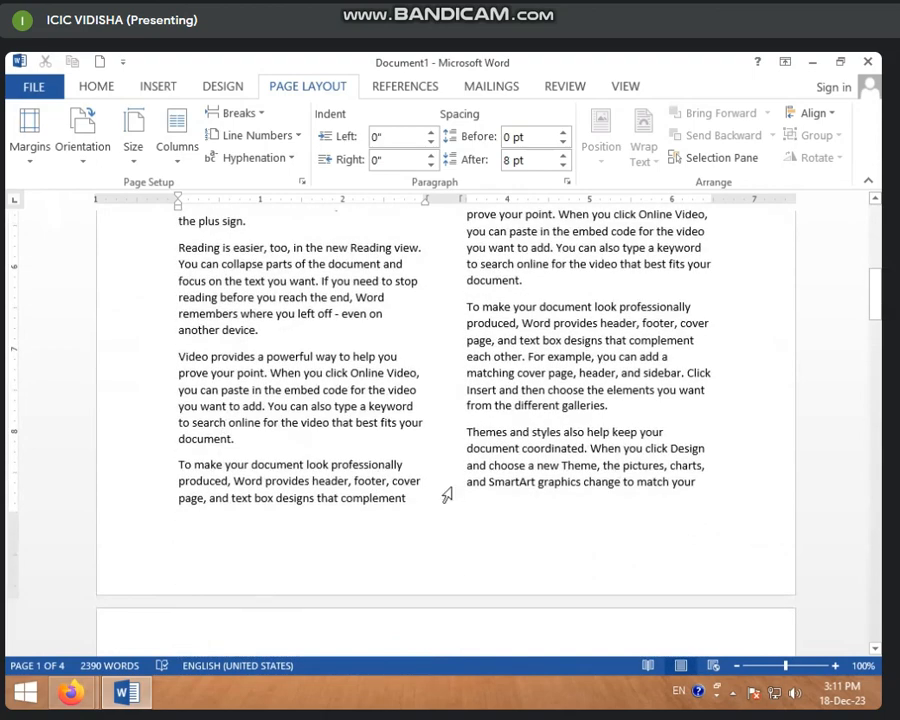
{"action": "scroll", "coordinate": [370, 549], "scroll_direction": "down", "scroll_amount": 5}
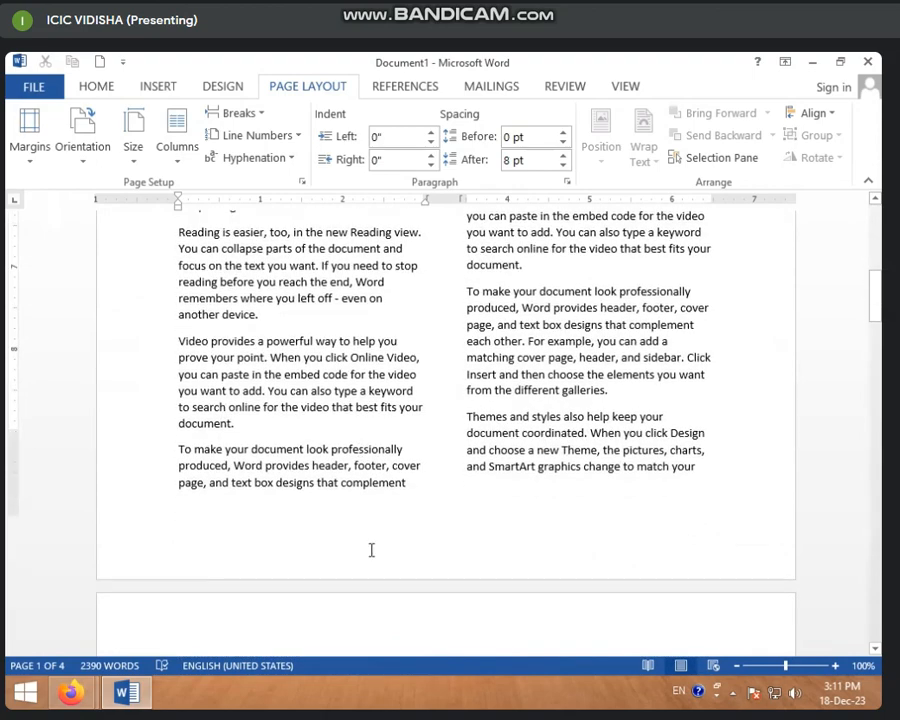
{"action": "scroll", "coordinate": [417, 547], "scroll_direction": "down", "scroll_amount": 7}
{"action": "scroll", "coordinate": [412, 546], "scroll_direction": "up", "scroll_amount": 1}
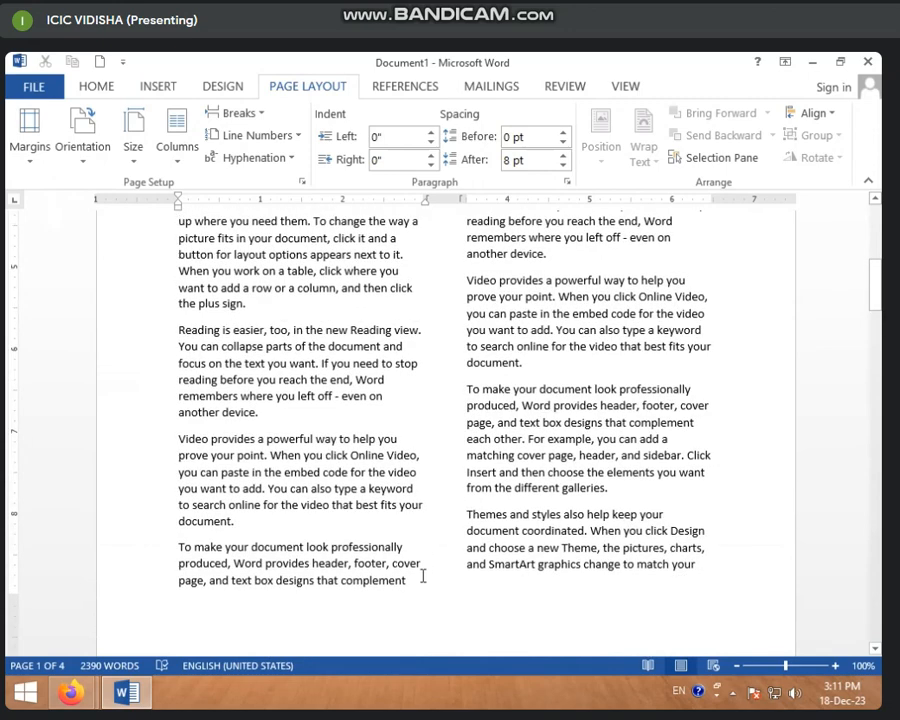
Insert a Next Page section break after "complement" at the end of page 1's first column and review both pages
{"action": "left_click", "coordinate": [423, 590]}
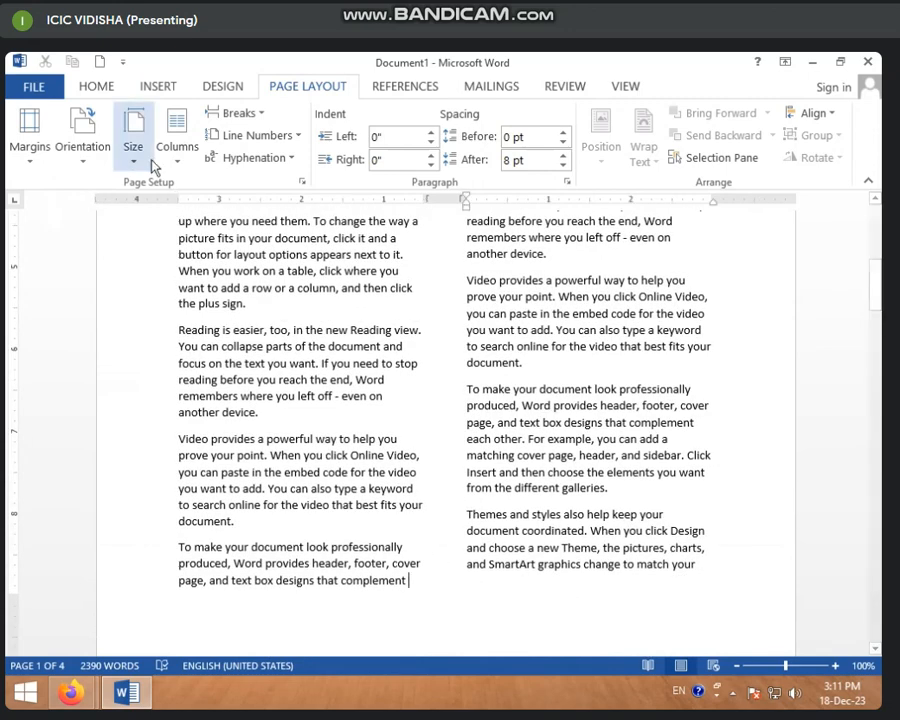
{"action": "left_click", "coordinate": [280, 140]}
{"action": "left_click", "coordinate": [254, 117]}
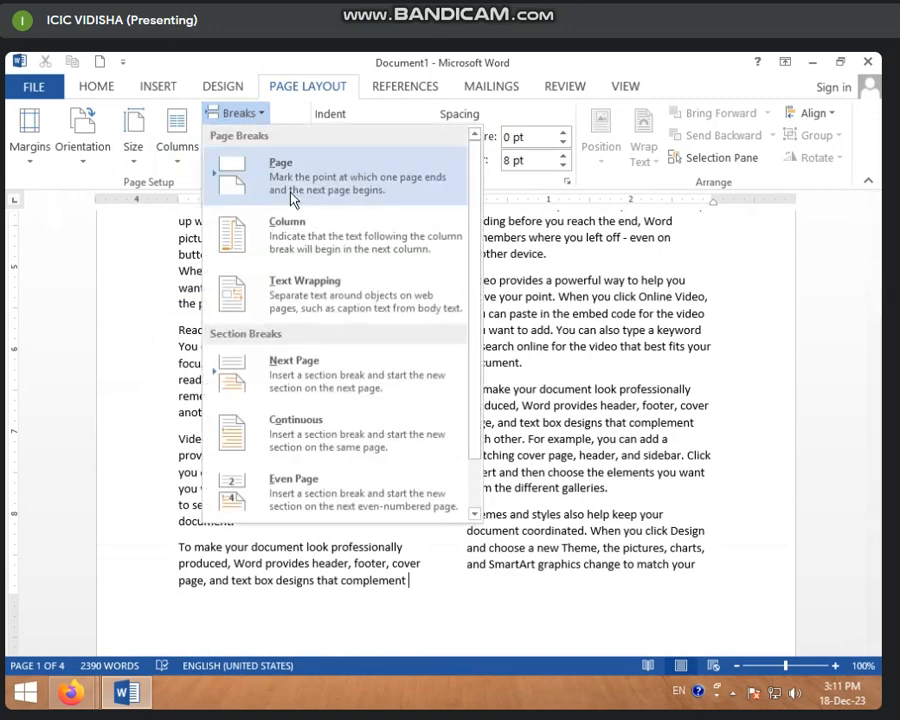
{"action": "left_click", "coordinate": [327, 390]}
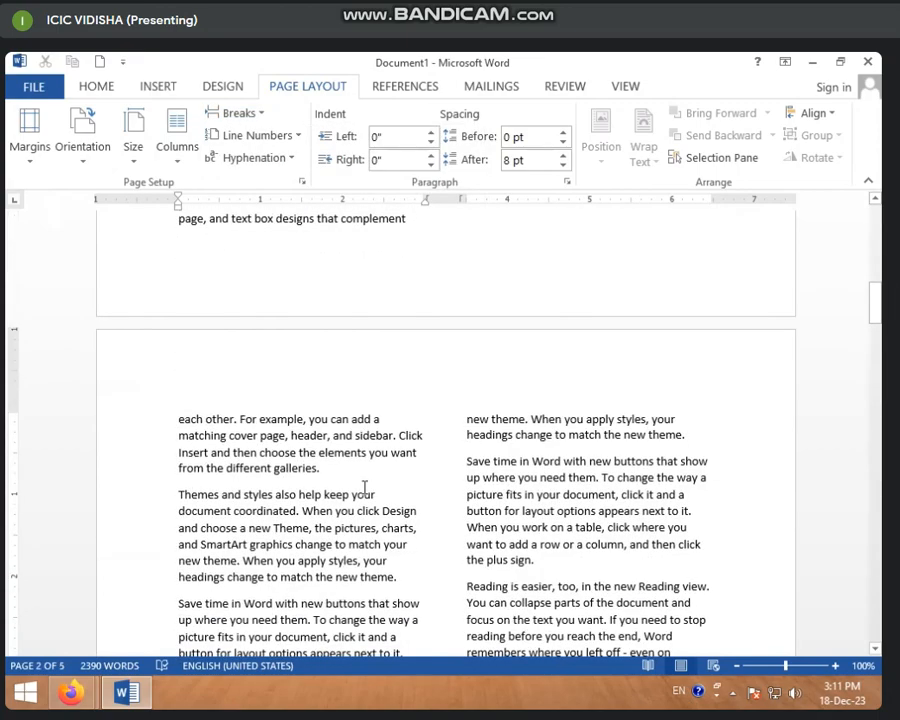
{"action": "scroll", "coordinate": [356, 484], "scroll_direction": "down", "scroll_amount": 2}
{"action": "scroll", "coordinate": [356, 484], "scroll_direction": "up", "scroll_amount": 10}
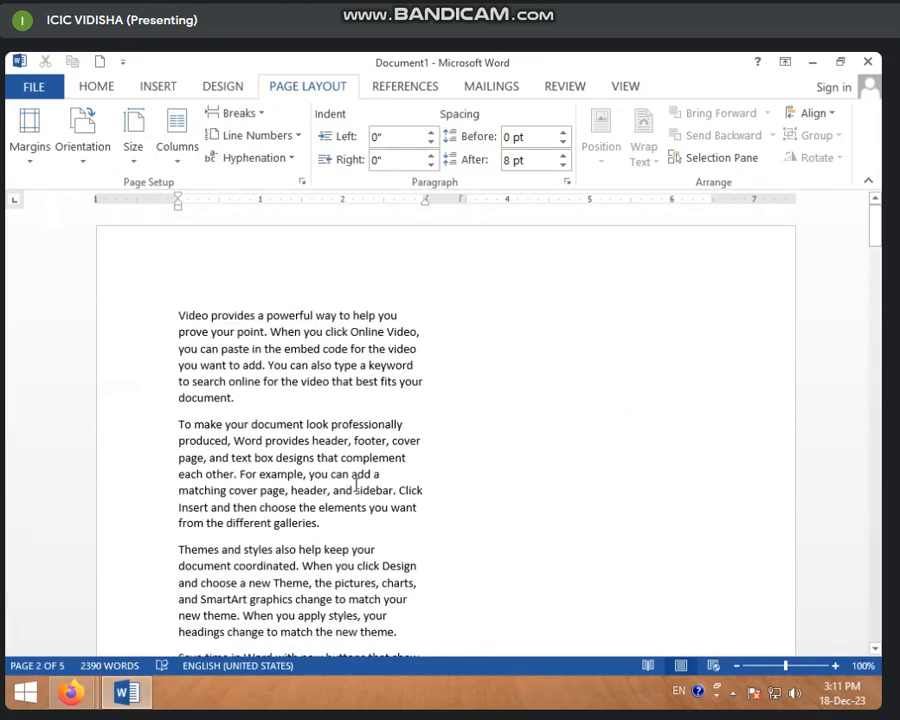
{"action": "scroll", "coordinate": [354, 480], "scroll_direction": "down", "scroll_amount": 5}
{"action": "scroll", "coordinate": [331, 490], "scroll_direction": "down", "scroll_amount": 5}
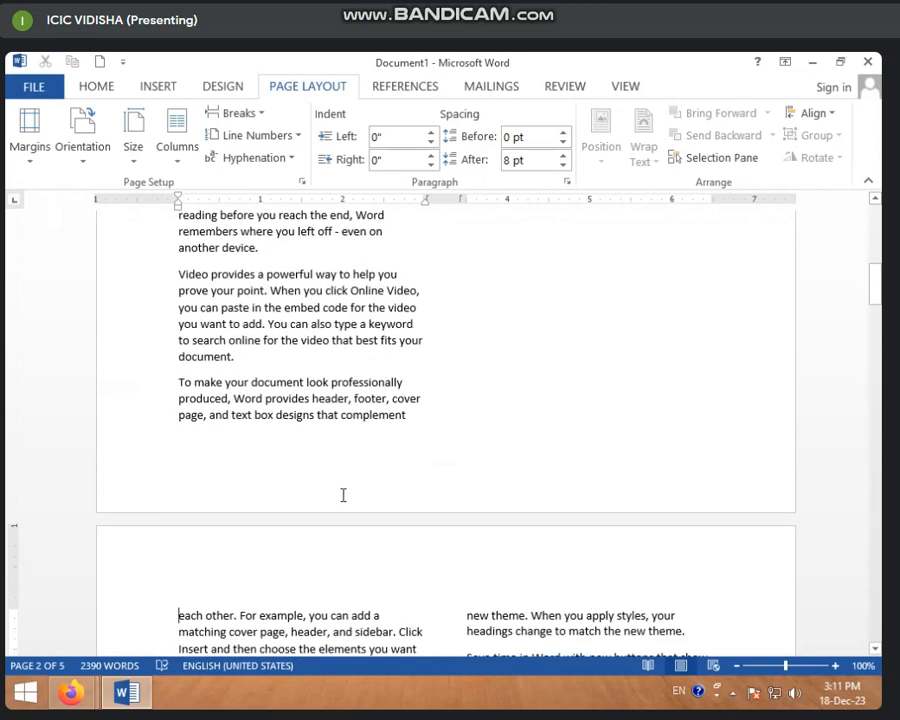
{"action": "scroll", "coordinate": [332, 496], "scroll_direction": "down", "scroll_amount": 1}
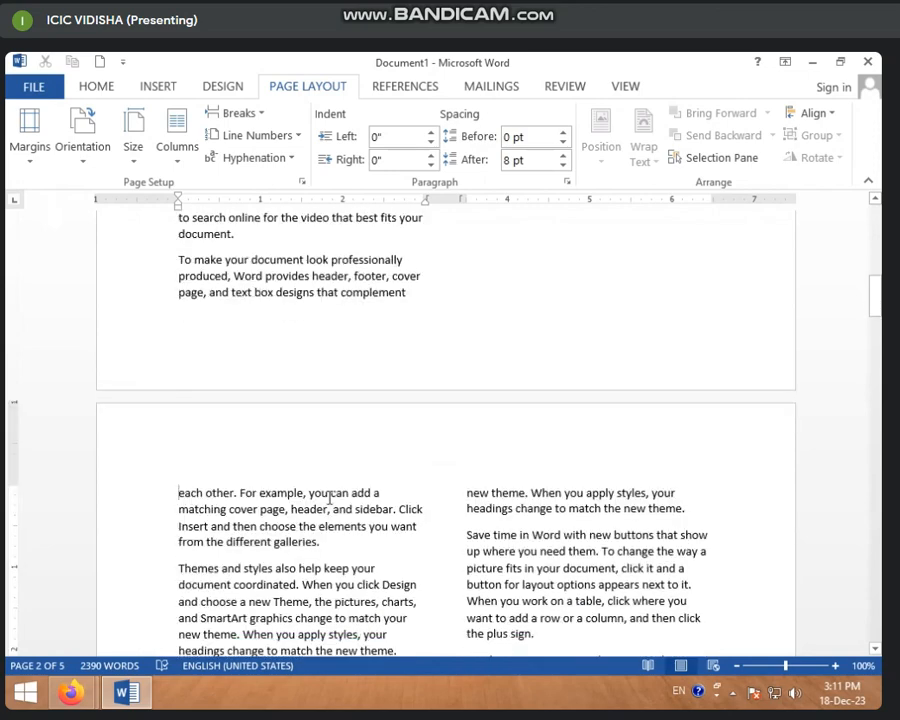
Set the section after the break to one column and compare it with the two-column first section
{"action": "left_click", "coordinate": [188, 160]}
{"action": "left_click", "coordinate": [211, 208]}
{"action": "scroll", "coordinate": [303, 468], "scroll_direction": "down", "scroll_amount": 10}
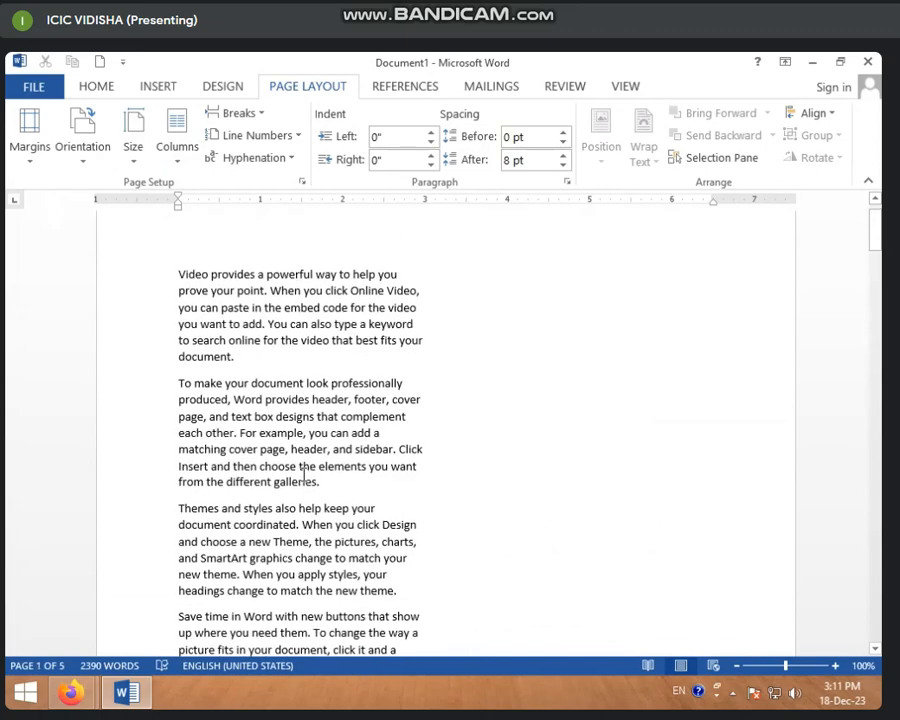
{"action": "scroll", "coordinate": [304, 474], "scroll_direction": "down", "scroll_amount": 20}
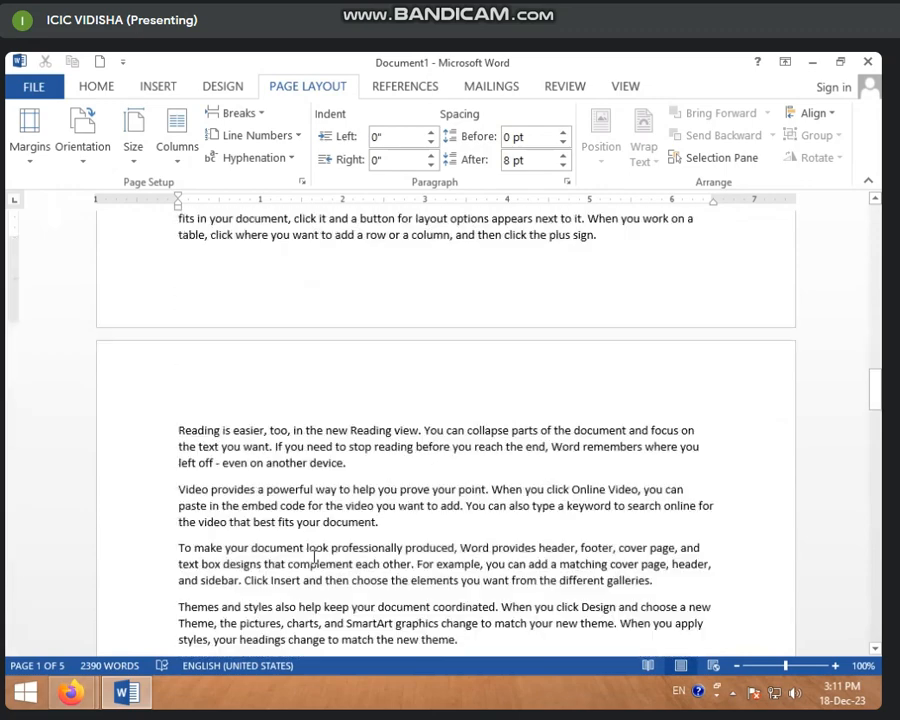
{"action": "scroll", "coordinate": [313, 557], "scroll_direction": "down", "scroll_amount": 12}
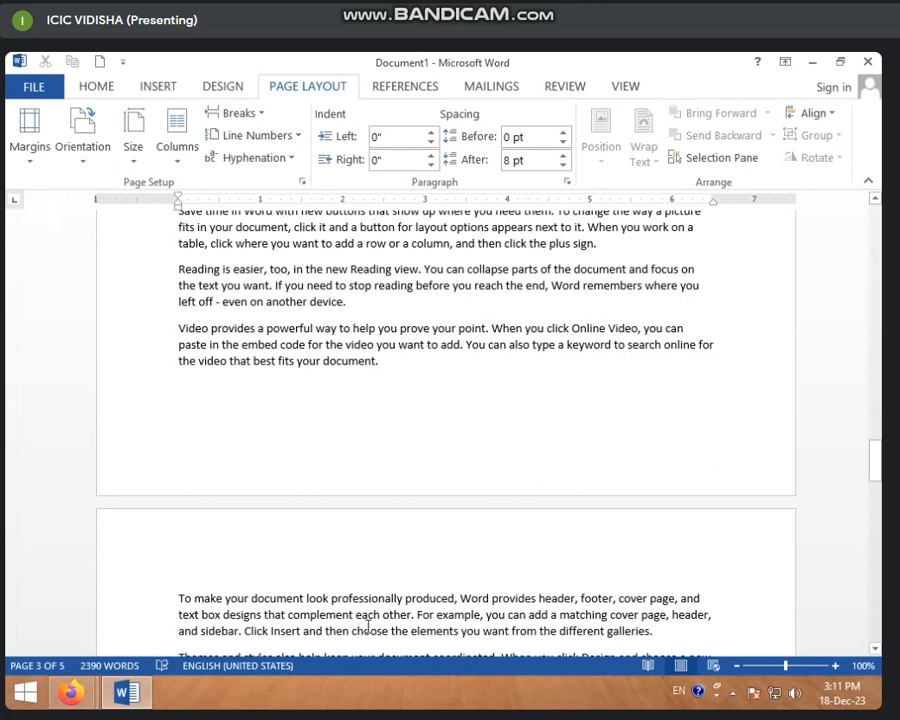
Delete all document content and generate the default five paragraphs of sample text with =RAND()
{"action": "key", "text": "ctrl+a"}
{"action": "key", "text": "Delete"}
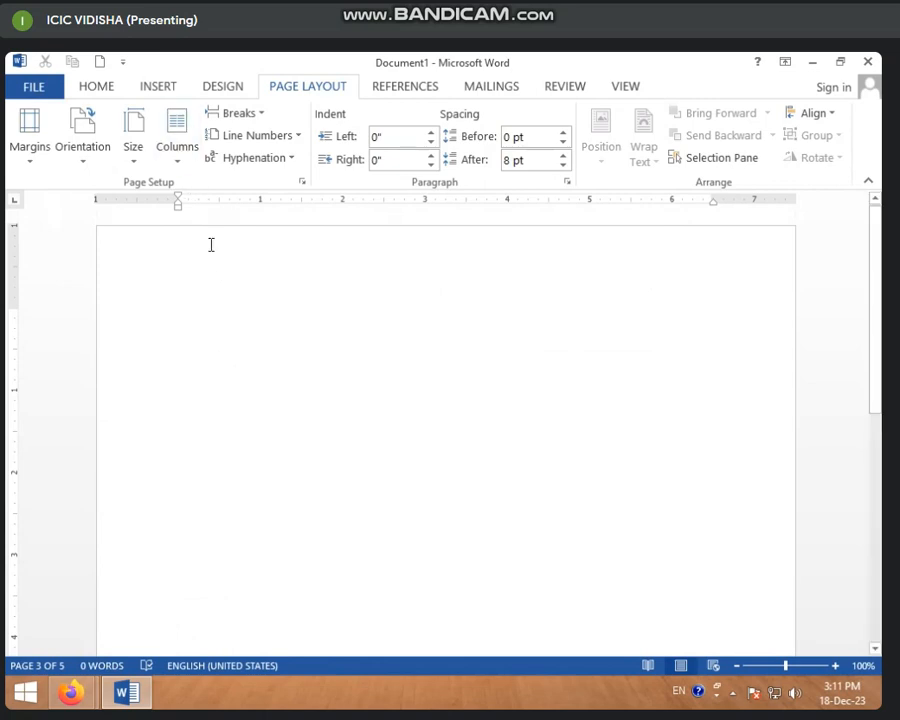
{"action": "type", "text": "=RA"}
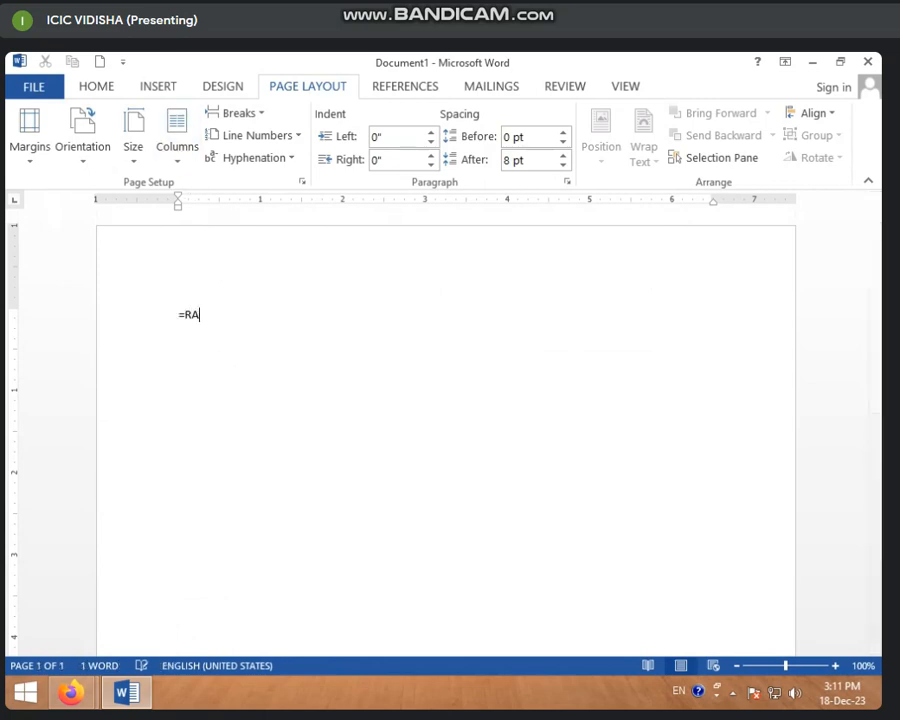
{"action": "type", "text": "N()"}
{"action": "key", "text": "Return"}
{"action": "key", "text": "BackSpace"}
{"action": "key", "text": "BackSpace"}
{"action": "key", "text": "Return"}
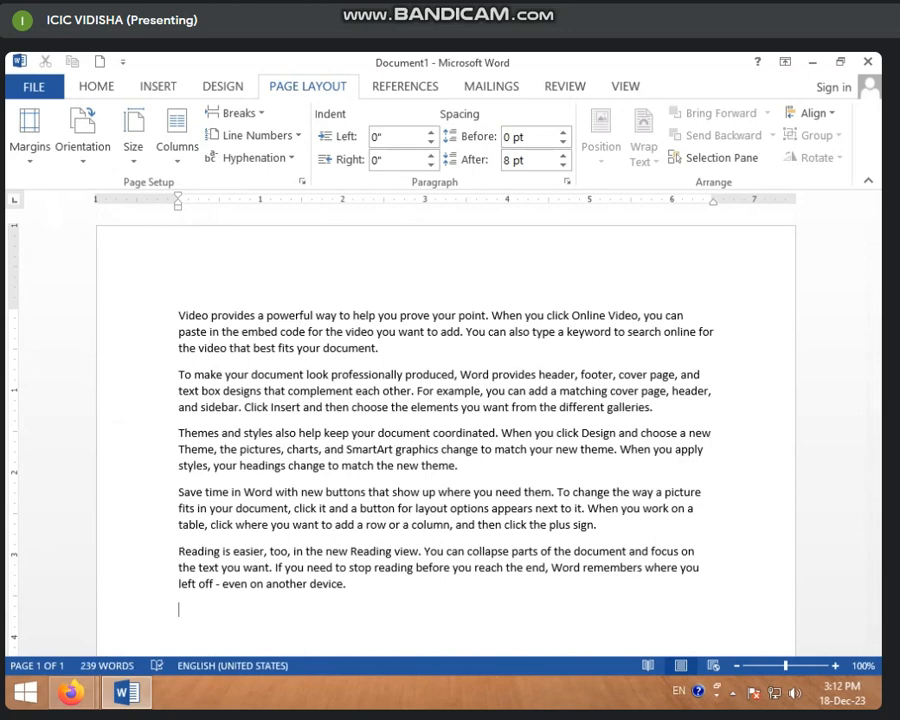
Copy all the sample text and paste it repeatedly until the document extends to three pages
{"action": "key", "text": "ctrl+a"}
{"action": "key", "text": "ctrl+c"}
{"action": "key", "text": "ctrl+v"}
{"action": "key", "text": "ctrl+v"}
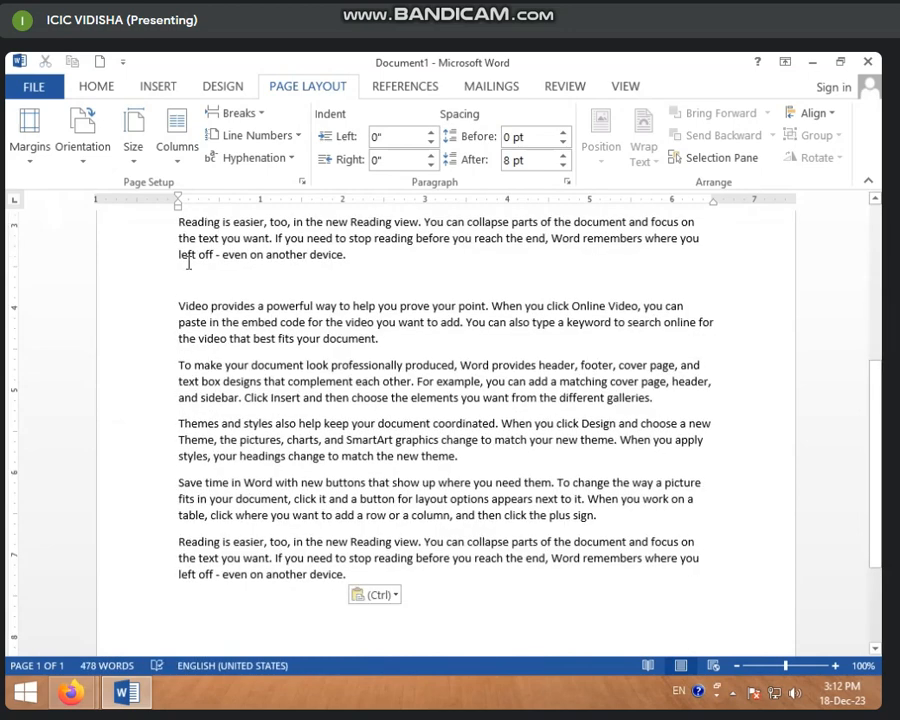
{"action": "scroll", "coordinate": [234, 484], "scroll_direction": "down", "scroll_amount": 3}
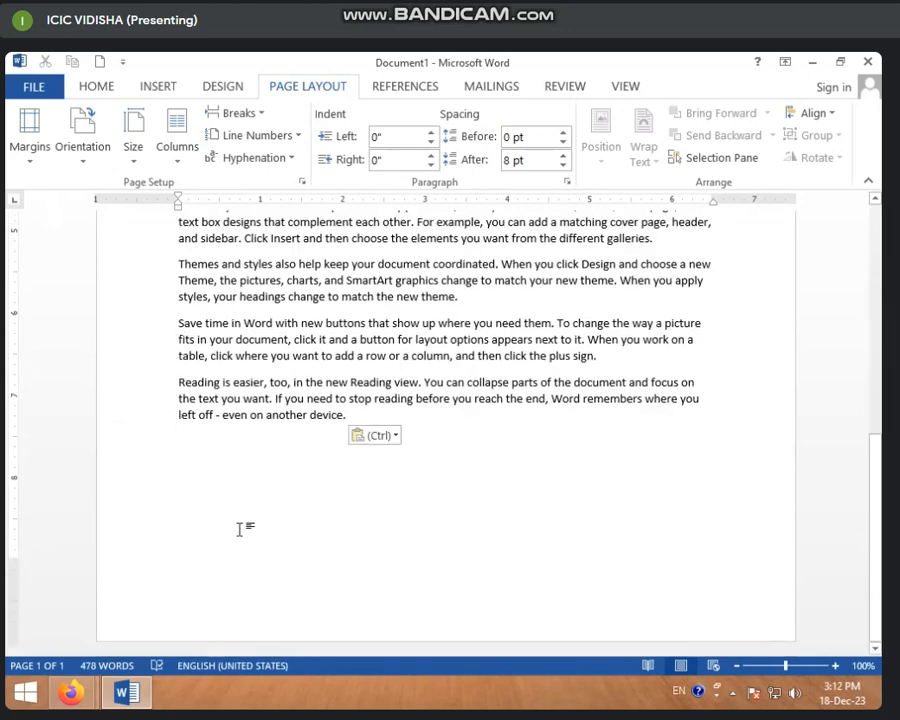
{"action": "key", "text": "Return"}
{"action": "key", "text": "ctrl+v"}
{"action": "key", "text": "ctrl+v"}
{"action": "key", "text": "ctrl+v"}
{"action": "key", "text": "ctrl+v"}
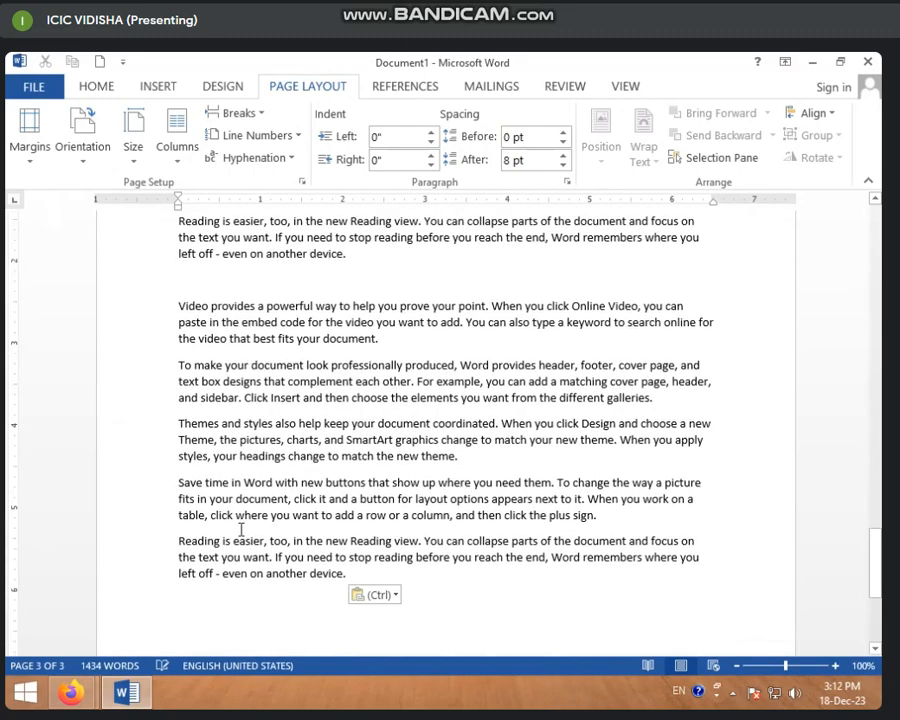
Set the sample text in two columns and review how it flows across the pages
{"action": "scroll", "coordinate": [240, 530], "scroll_direction": "up", "scroll_amount": 15}
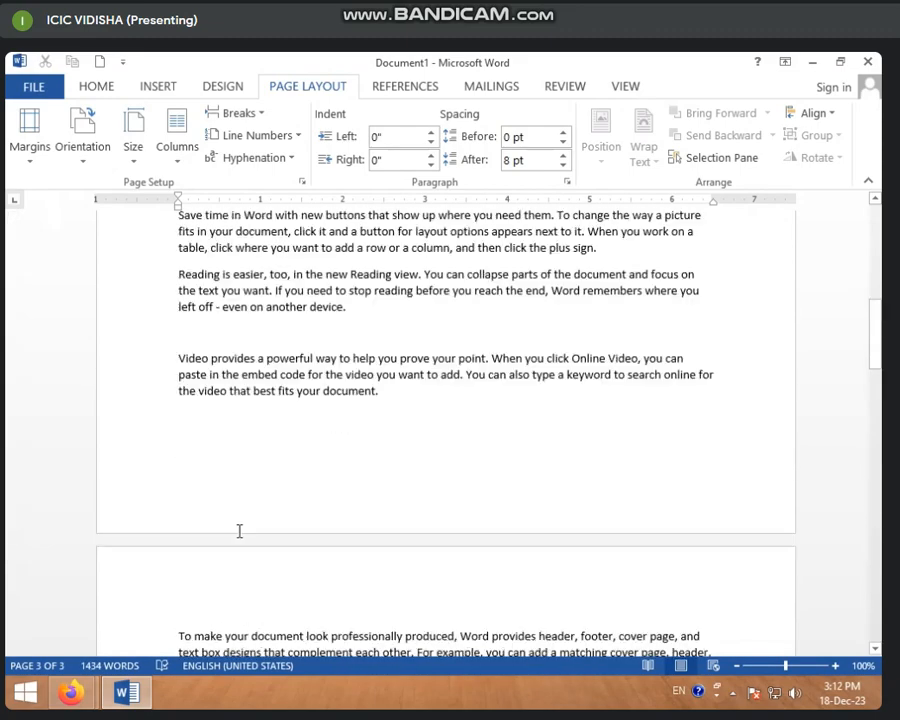
{"action": "left_click", "coordinate": [177, 130]}
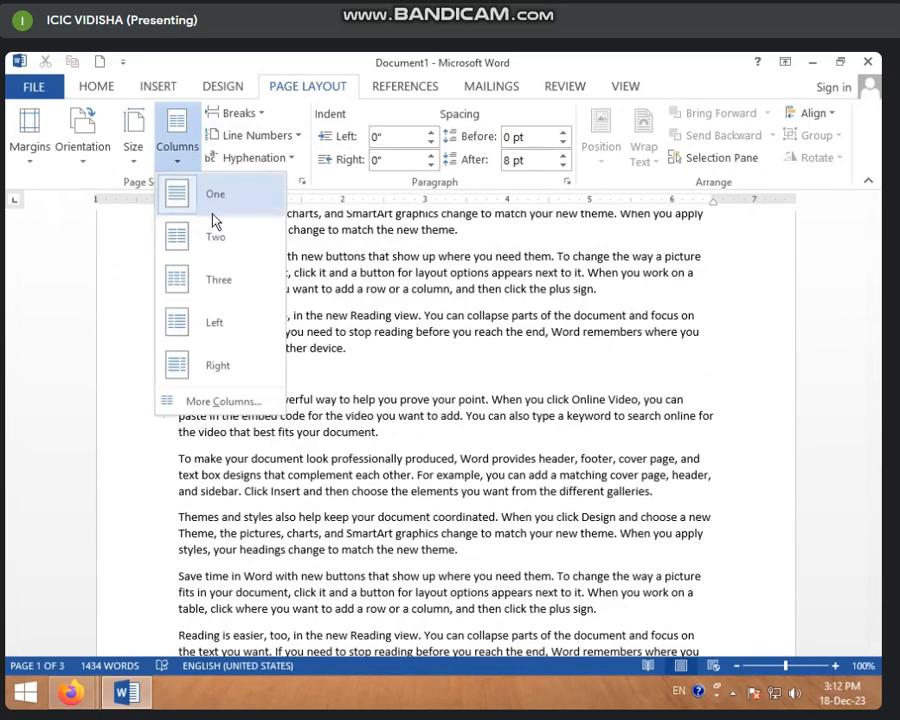
{"action": "left_click", "coordinate": [222, 246]}
{"action": "scroll", "coordinate": [418, 438], "scroll_direction": "down", "scroll_amount": 10}
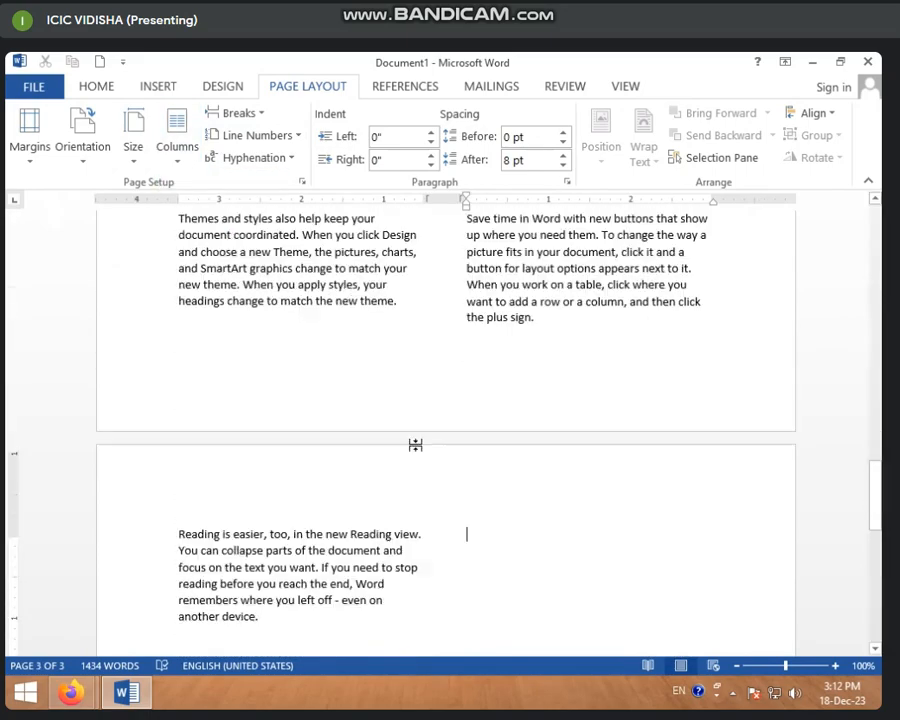
{"action": "scroll", "coordinate": [417, 446], "scroll_direction": "up", "scroll_amount": 13}
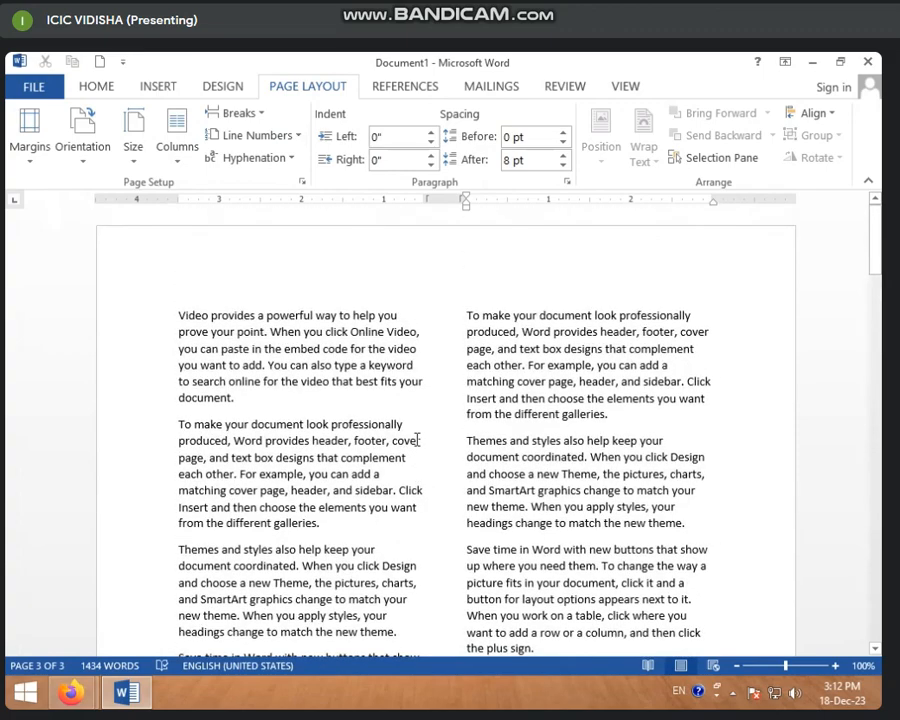
{"action": "scroll", "coordinate": [416, 440], "scroll_direction": "down", "scroll_amount": 10}
{"action": "scroll", "coordinate": [443, 537], "scroll_direction": "down", "scroll_amount": 2}
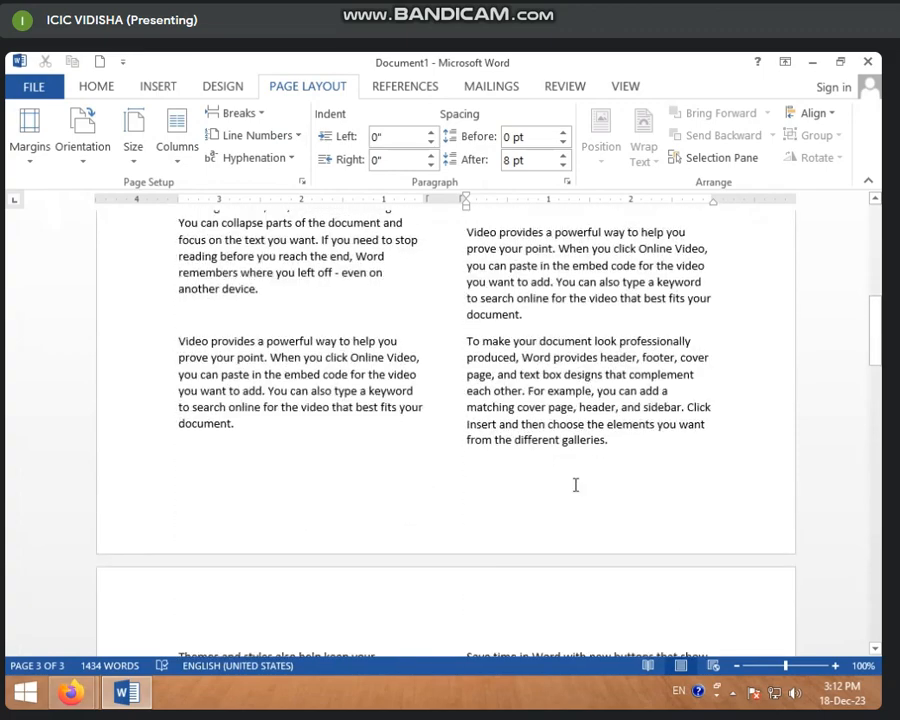
Examine how the two-column text ends on page 1 and continues on page 2
{"action": "left_click", "coordinate": [635, 446]}
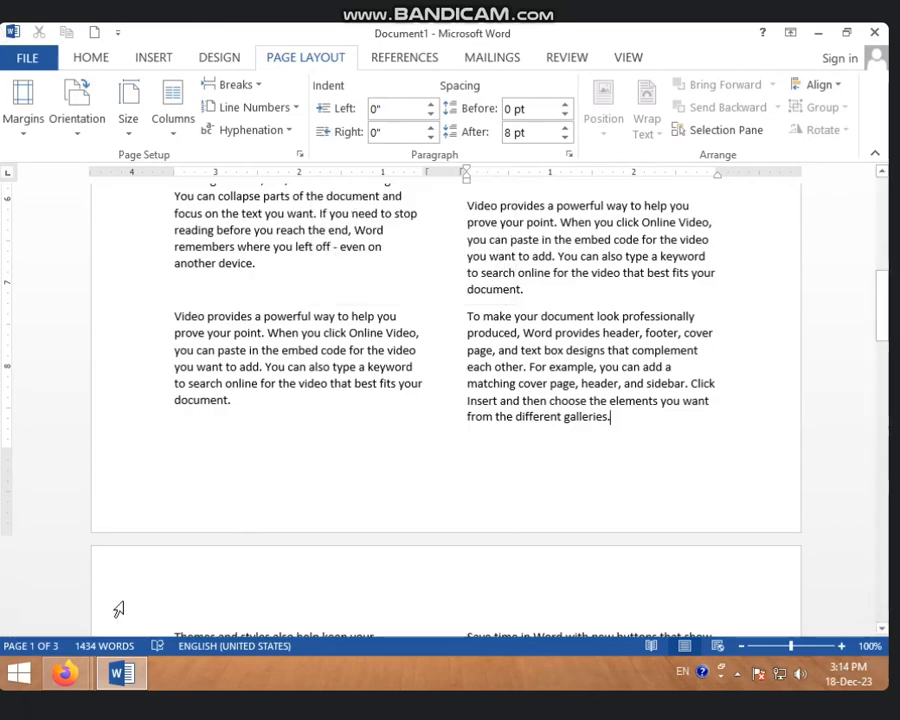
{"action": "left_click", "coordinate": [213, 497]}
{"action": "scroll", "coordinate": [215, 492], "scroll_direction": "up", "scroll_amount": 4}
{"action": "scroll", "coordinate": [216, 490], "scroll_direction": "down", "scroll_amount": 10}
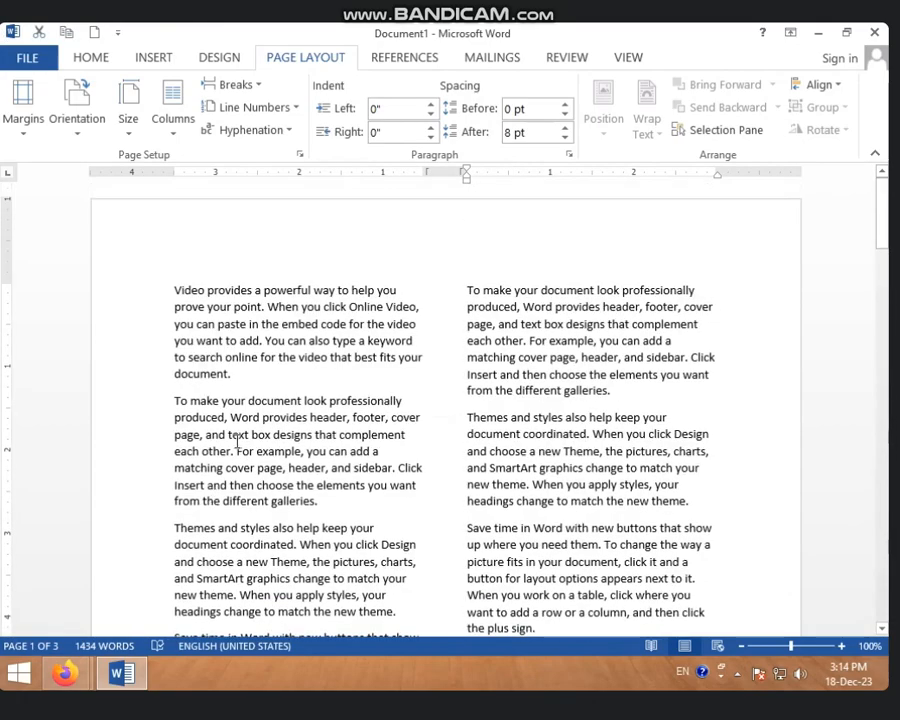
{"action": "scroll", "coordinate": [228, 485], "scroll_direction": "up", "scroll_amount": 8}
{"action": "scroll", "coordinate": [230, 490], "scroll_direction": "down", "scroll_amount": 14}
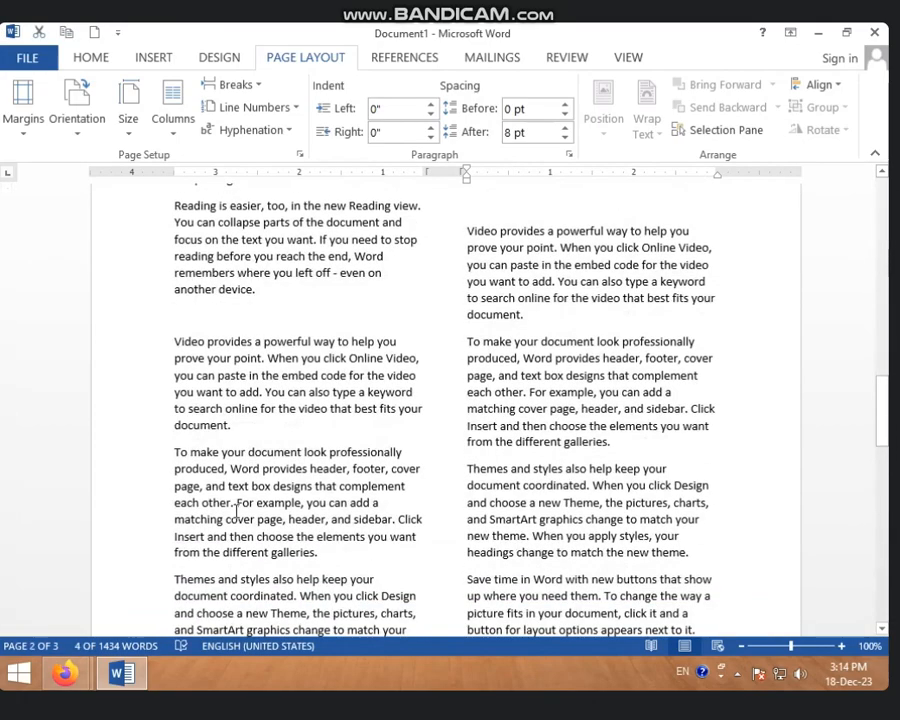
{"action": "scroll", "coordinate": [237, 505], "scroll_direction": "up", "scroll_amount": 5}
{"action": "scroll", "coordinate": [235, 508], "scroll_direction": "up", "scroll_amount": 6}
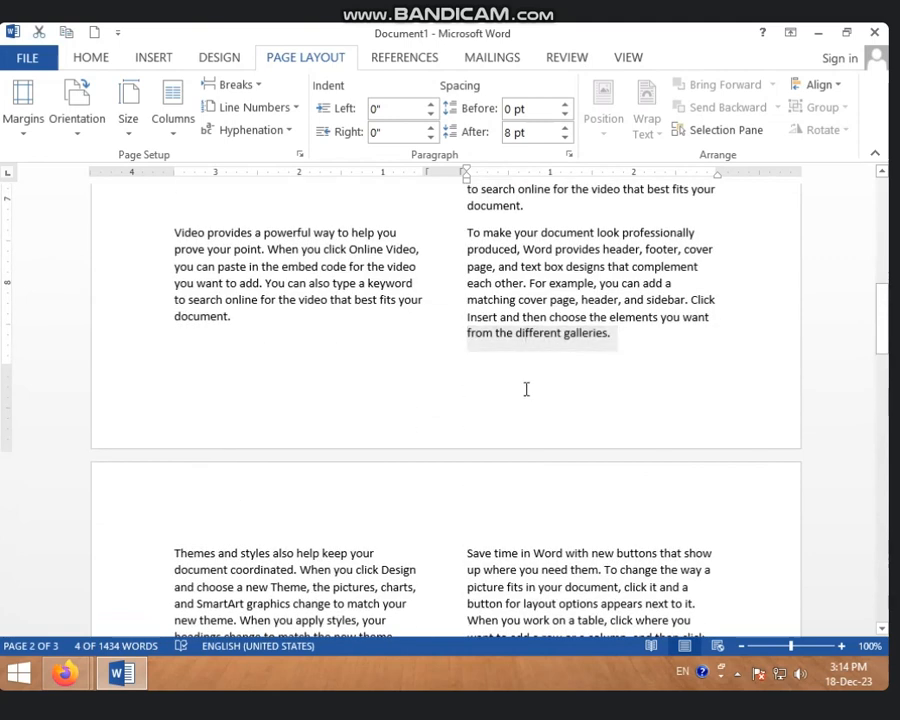
{"action": "left_click", "coordinate": [527, 389]}
{"action": "left_click", "coordinate": [626, 340]}
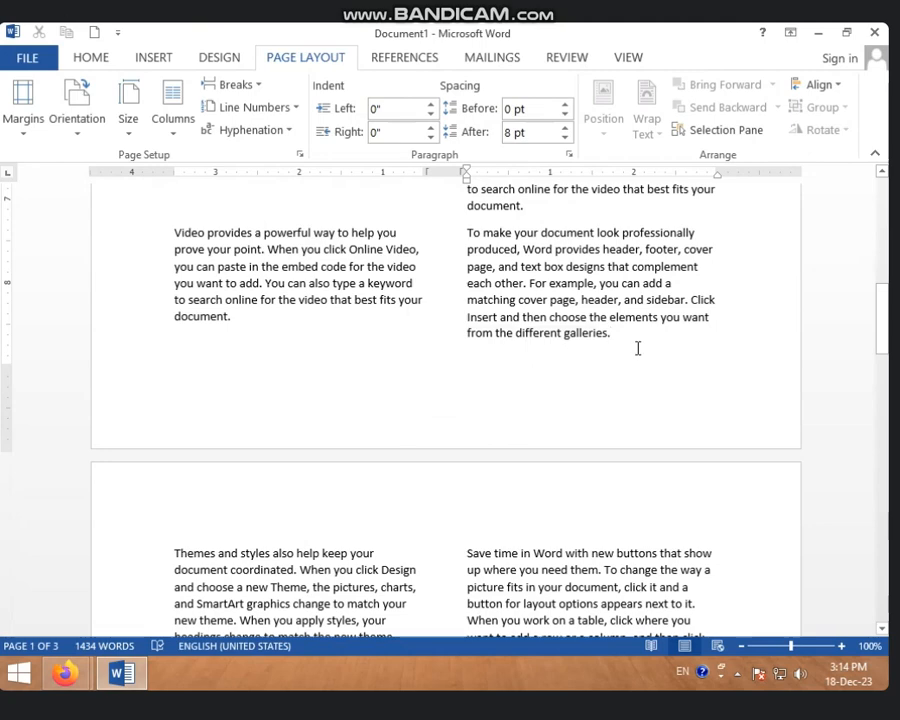
{"action": "left_click", "coordinate": [426, 235]}
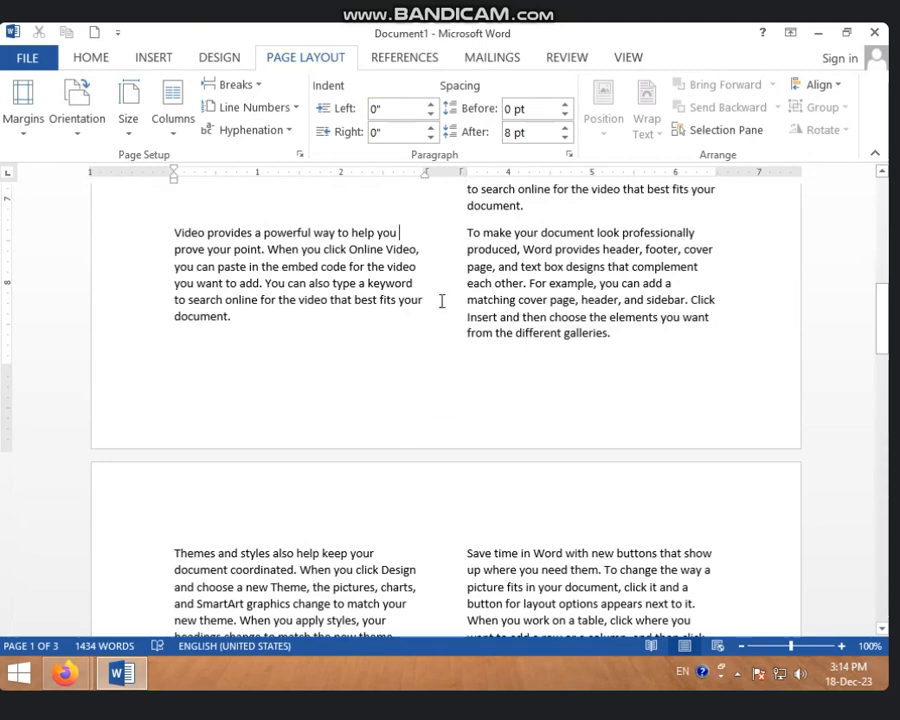
Insert a Next Page section break after "document." at the end of the "Video provides" paragraph in page 1's second column
{"action": "scroll", "coordinate": [442, 320], "scroll_direction": "up", "scroll_amount": 5}
{"action": "left_click", "coordinate": [525, 498]}
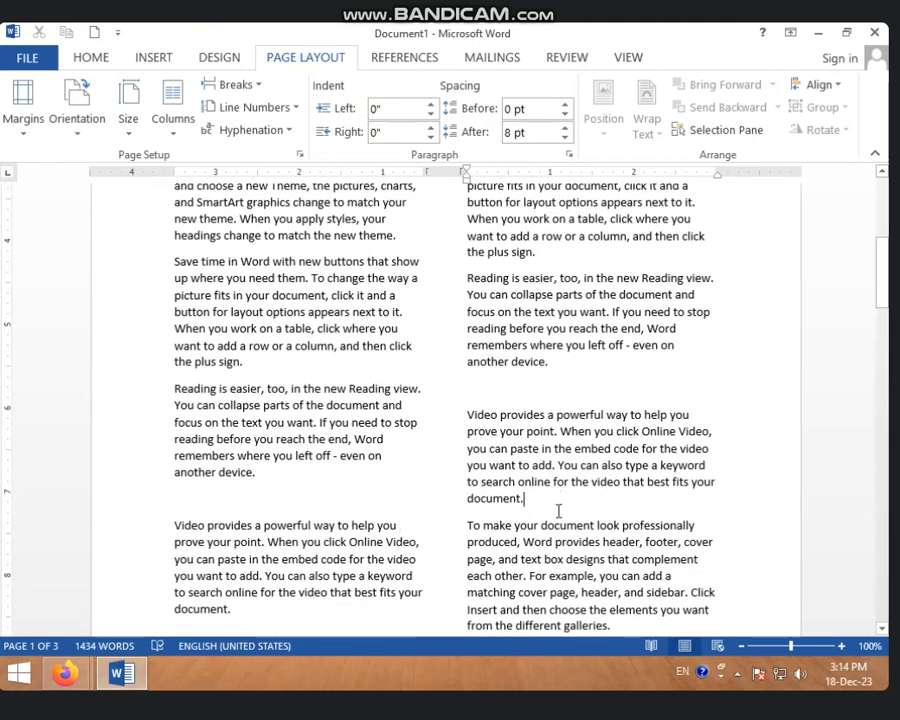
{"action": "left_click", "coordinate": [255, 88]}
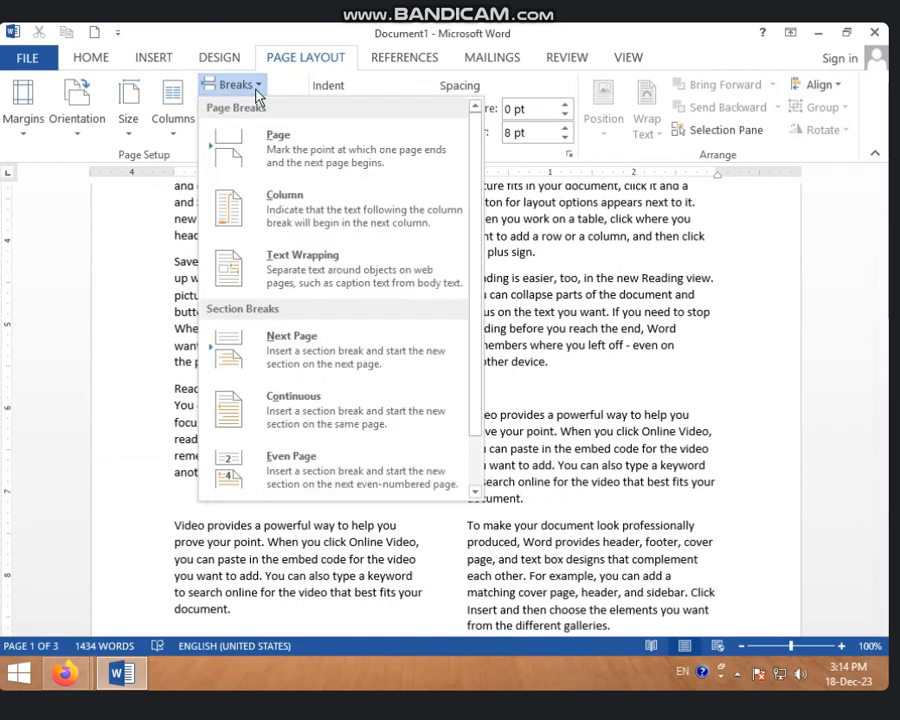
{"action": "left_click", "coordinate": [310, 360]}
{"action": "scroll", "coordinate": [315, 363], "scroll_direction": "down", "scroll_amount": 6}
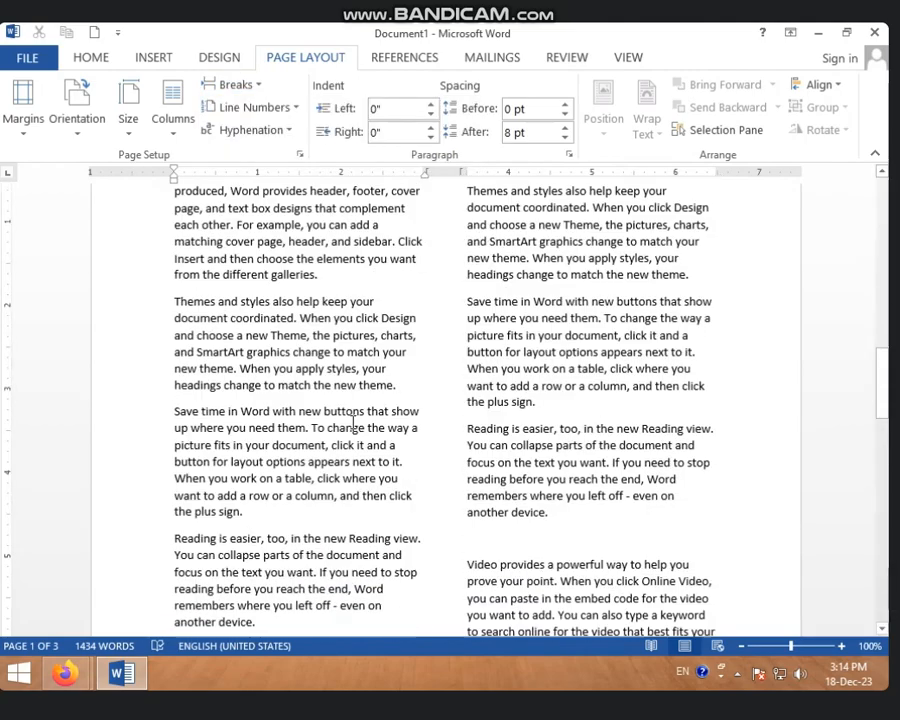
Review the column layout on the pages before and after the Next Page section break
{"action": "scroll", "coordinate": [352, 420], "scroll_direction": "down", "scroll_amount": 8}
{"action": "scroll", "coordinate": [352, 420], "scroll_direction": "up", "scroll_amount": 3}
{"action": "scroll", "coordinate": [350, 430], "scroll_direction": "down", "scroll_amount": 7}
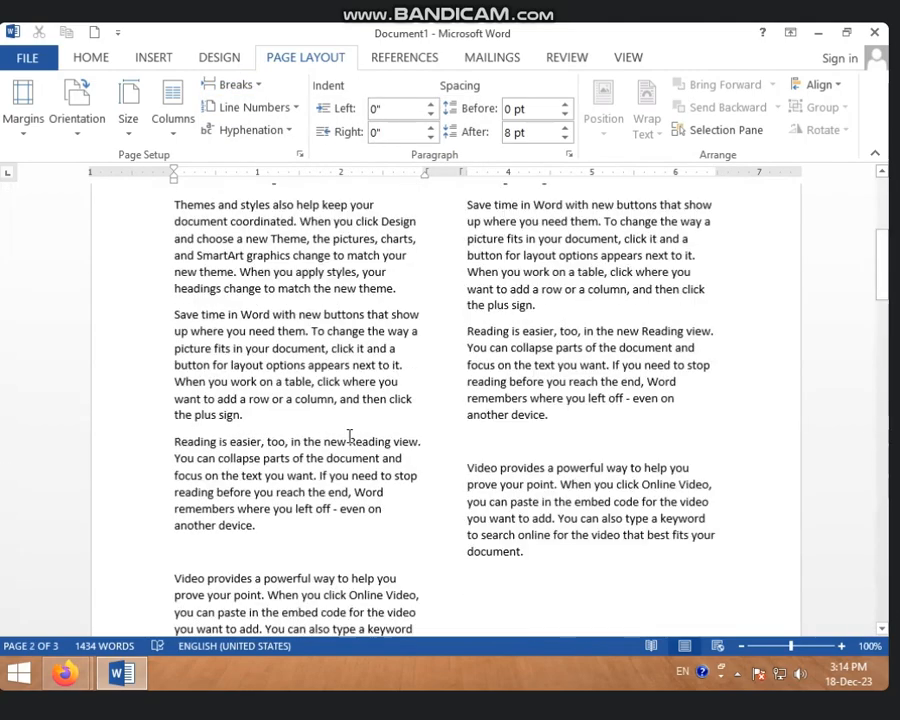
{"action": "scroll", "coordinate": [350, 437], "scroll_direction": "up", "scroll_amount": 6}
{"action": "scroll", "coordinate": [334, 480], "scroll_direction": "down", "scroll_amount": 7}
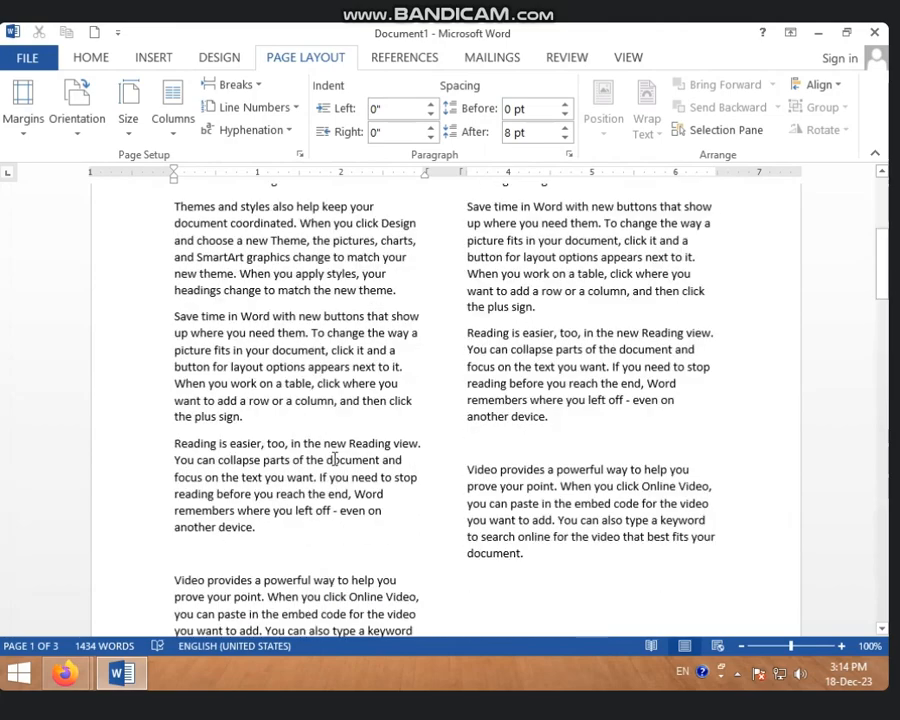
{"action": "scroll", "coordinate": [334, 505], "scroll_direction": "up", "scroll_amount": 5}
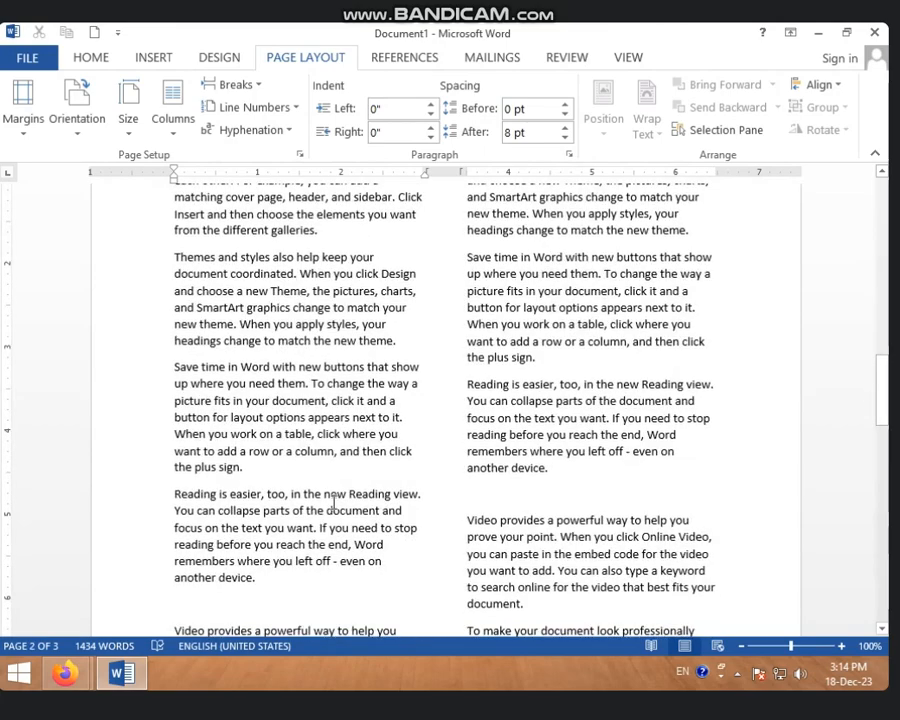
{"action": "scroll", "coordinate": [352, 472], "scroll_direction": "down", "scroll_amount": 7}
{"action": "scroll", "coordinate": [377, 508], "scroll_direction": "up", "scroll_amount": 7}
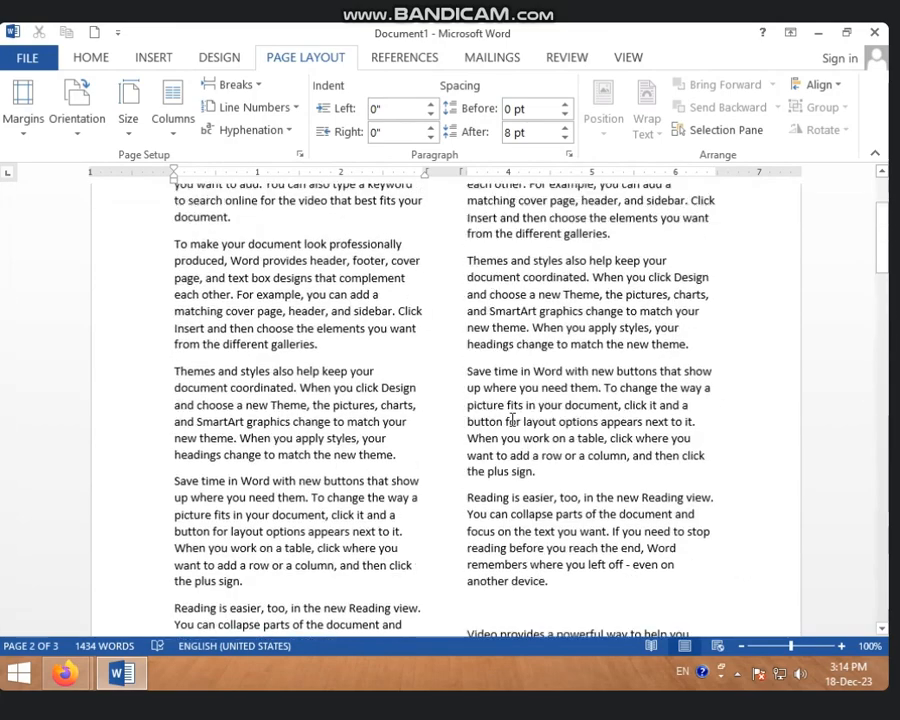
{"action": "scroll", "coordinate": [462, 440], "scroll_direction": "down", "scroll_amount": 5}
{"action": "scroll", "coordinate": [445, 525], "scroll_direction": "down", "scroll_amount": 5}
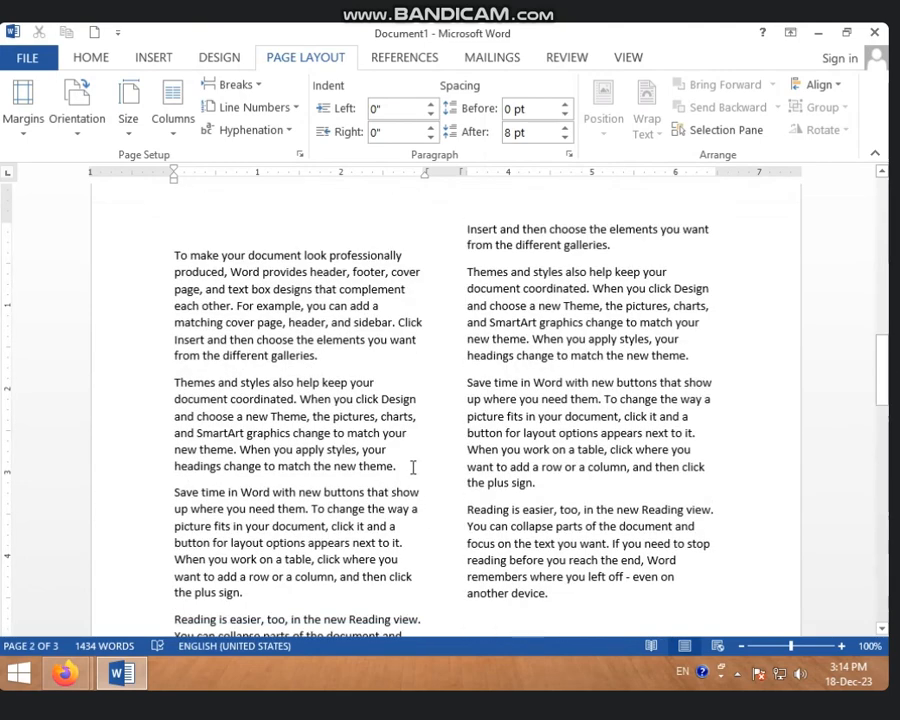
Set the section that starts on page 2 to one column
{"action": "left_click", "coordinate": [193, 137]}
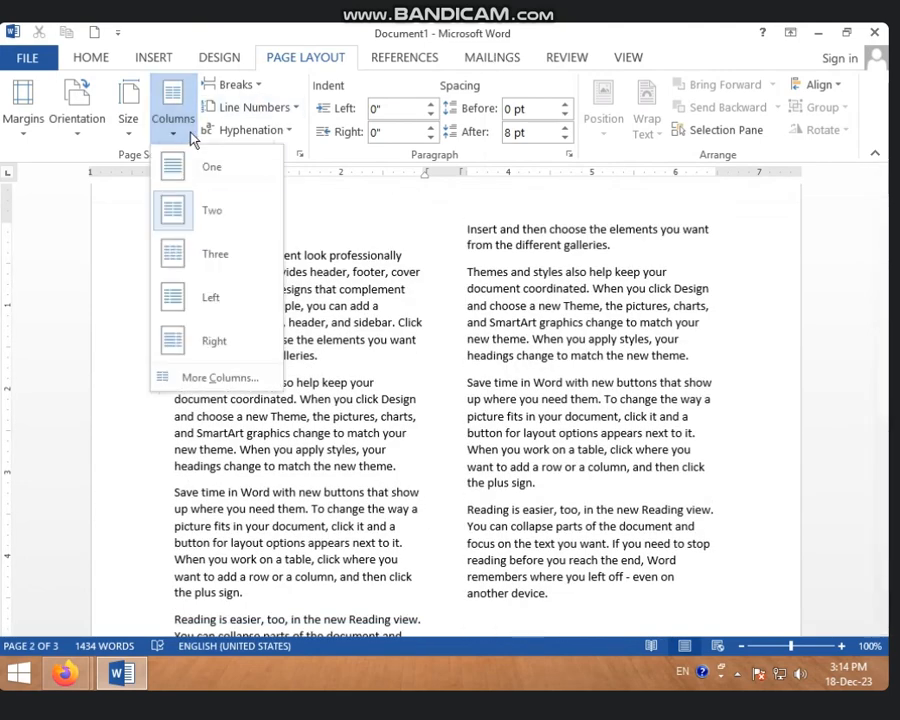
{"action": "left_click", "coordinate": [200, 170]}
{"action": "scroll", "coordinate": [380, 412], "scroll_direction": "up", "scroll_amount": 3}
{"action": "key", "text": "ctrl+z"}
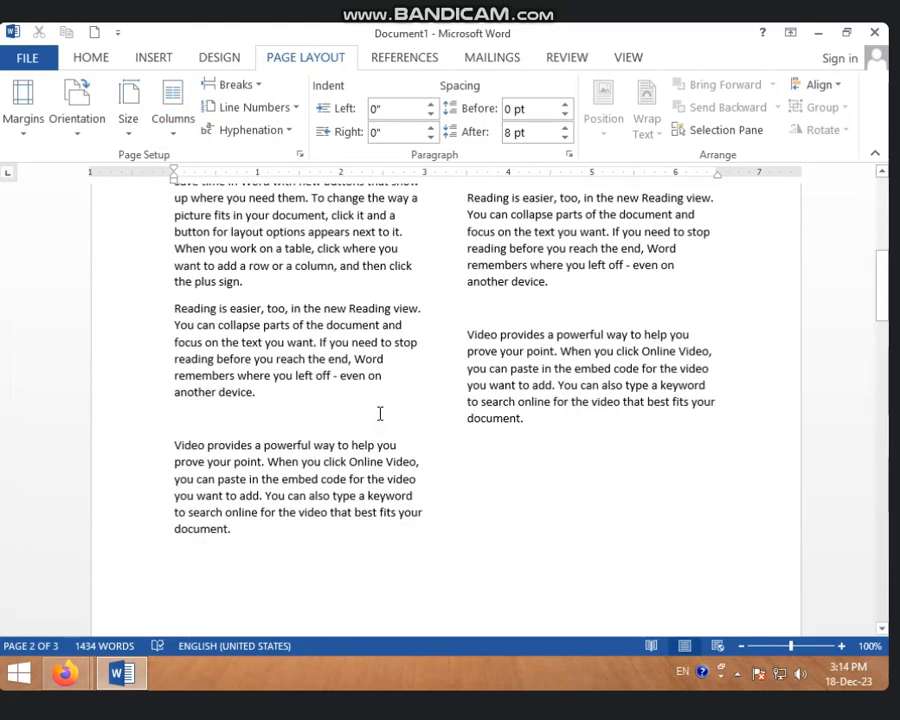
Compare the two-column first page with the one-column section on the following pages
{"action": "scroll", "coordinate": [380, 413], "scroll_direction": "up", "scroll_amount": 5}
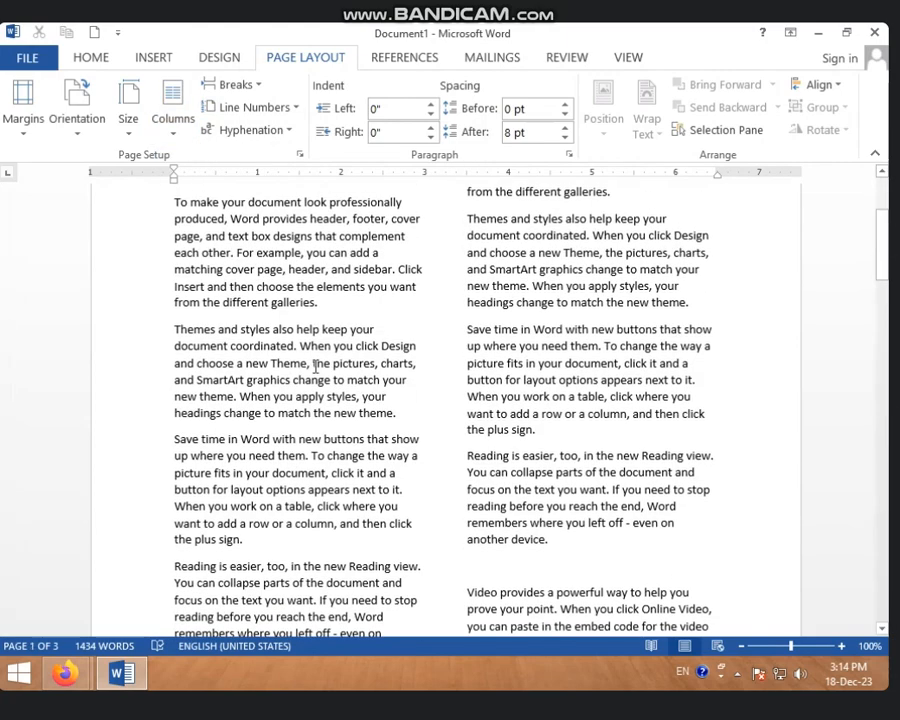
{"action": "scroll", "coordinate": [370, 378], "scroll_direction": "down", "scroll_amount": 20}
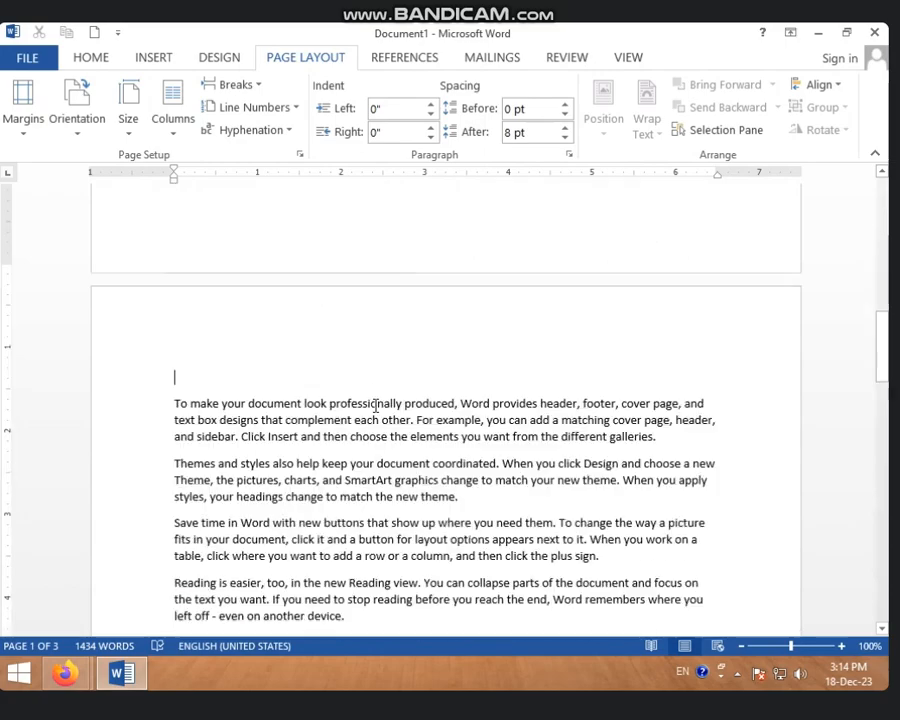
{"action": "scroll", "coordinate": [364, 425], "scroll_direction": "down", "scroll_amount": 17}
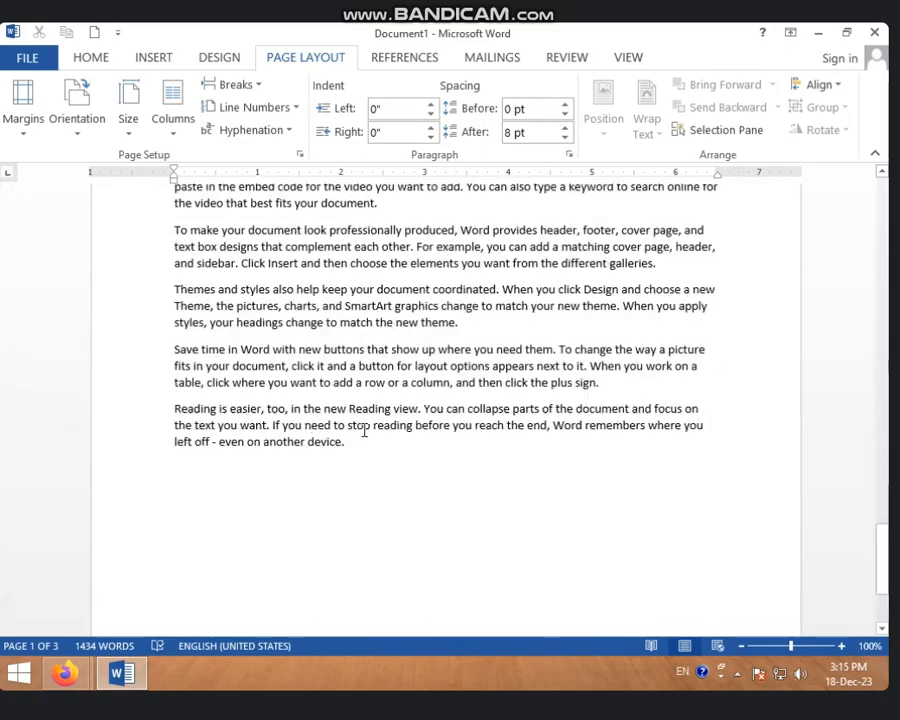
{"action": "scroll", "coordinate": [364, 436], "scroll_direction": "up", "scroll_amount": 3}
{"action": "scroll", "coordinate": [364, 436], "scroll_direction": "up", "scroll_amount": 10}
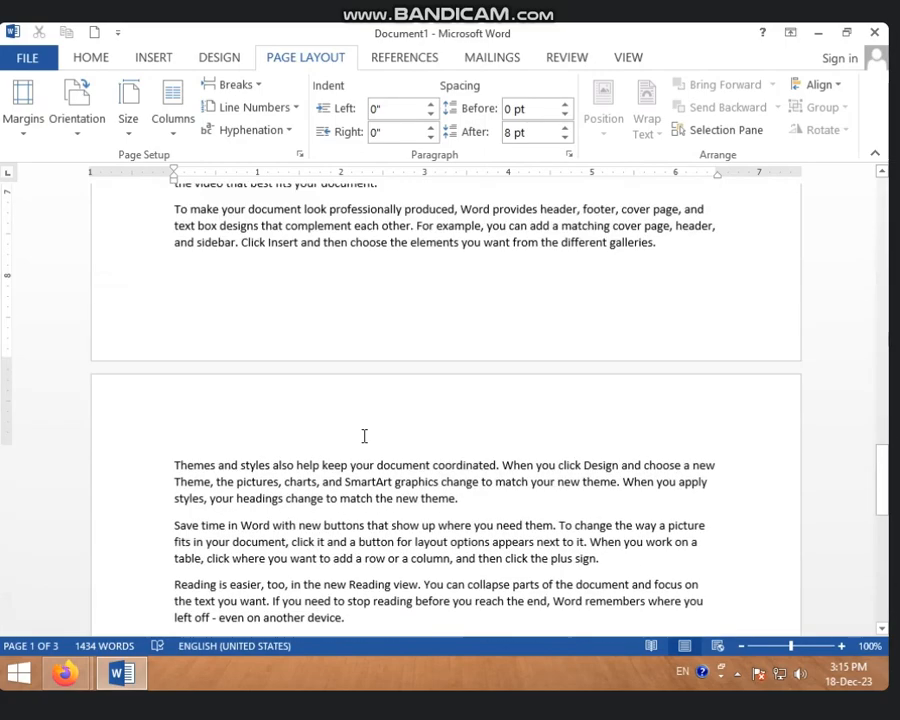
{"action": "scroll", "coordinate": [364, 436], "scroll_direction": "down", "scroll_amount": 3}
{"action": "scroll", "coordinate": [364, 436], "scroll_direction": "down", "scroll_amount": 3}
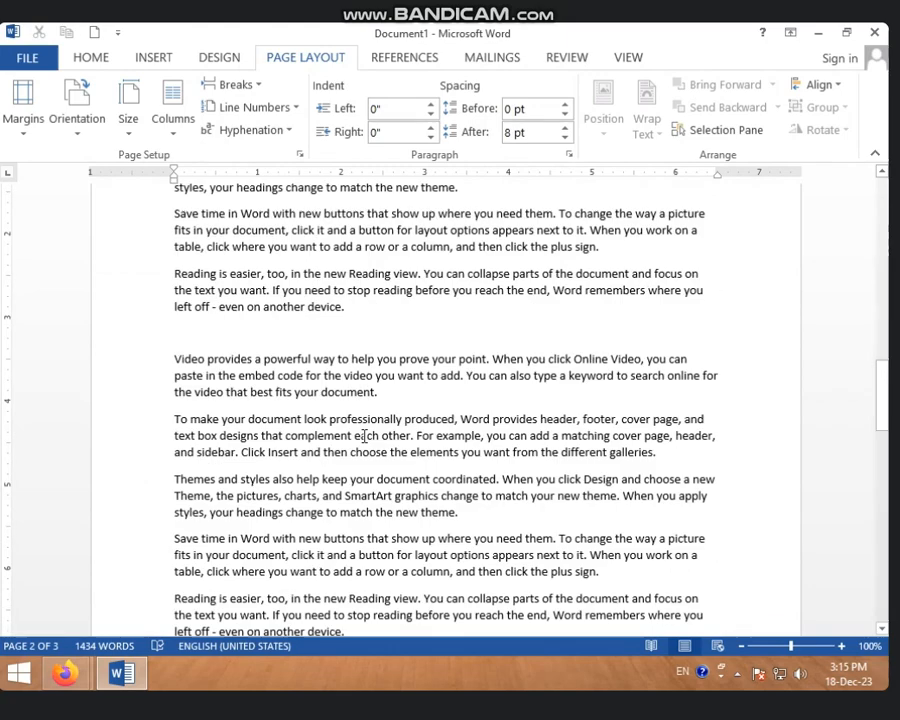
{"action": "scroll", "coordinate": [356, 432], "scroll_direction": "up", "scroll_amount": 15}
{"action": "scroll", "coordinate": [316, 413], "scroll_direction": "up", "scroll_amount": 1}
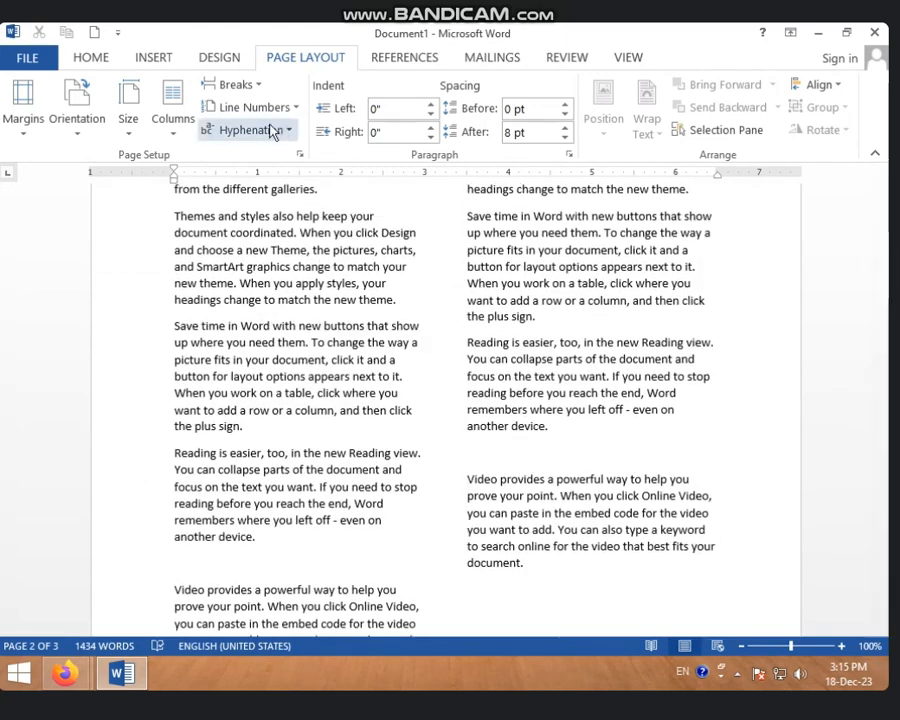
Insert a Continuous section break after "even on another device." above the last "Video provides" paragraph on page 2
{"action": "left_click", "coordinate": [245, 86]}
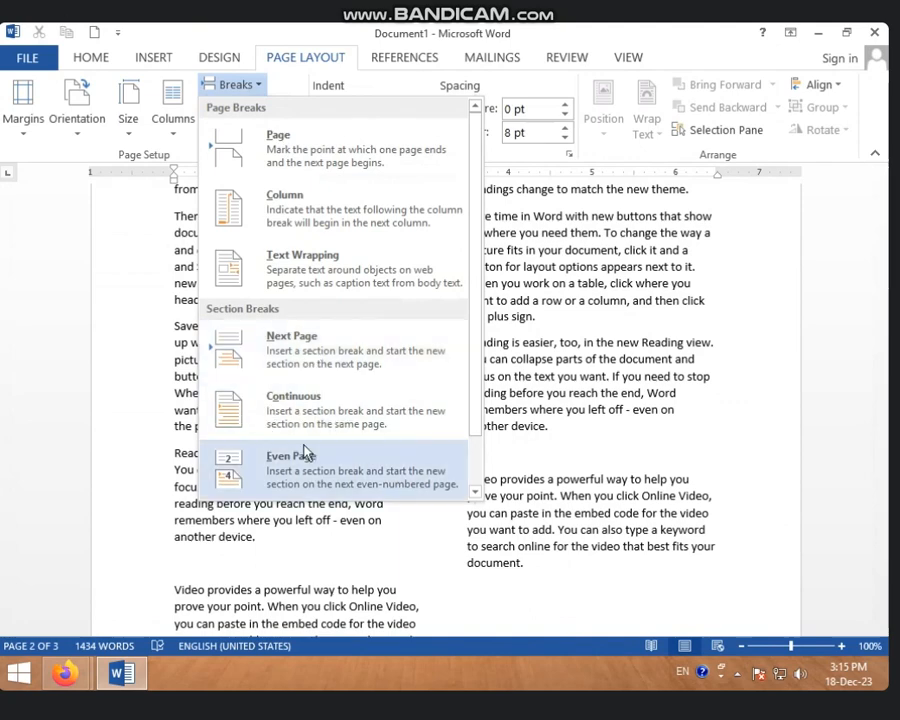
{"action": "left_click", "coordinate": [354, 430]}
{"action": "scroll", "coordinate": [512, 541], "scroll_direction": "down", "scroll_amount": 3}
{"action": "scroll", "coordinate": [512, 541], "scroll_direction": "down", "scroll_amount": 18}
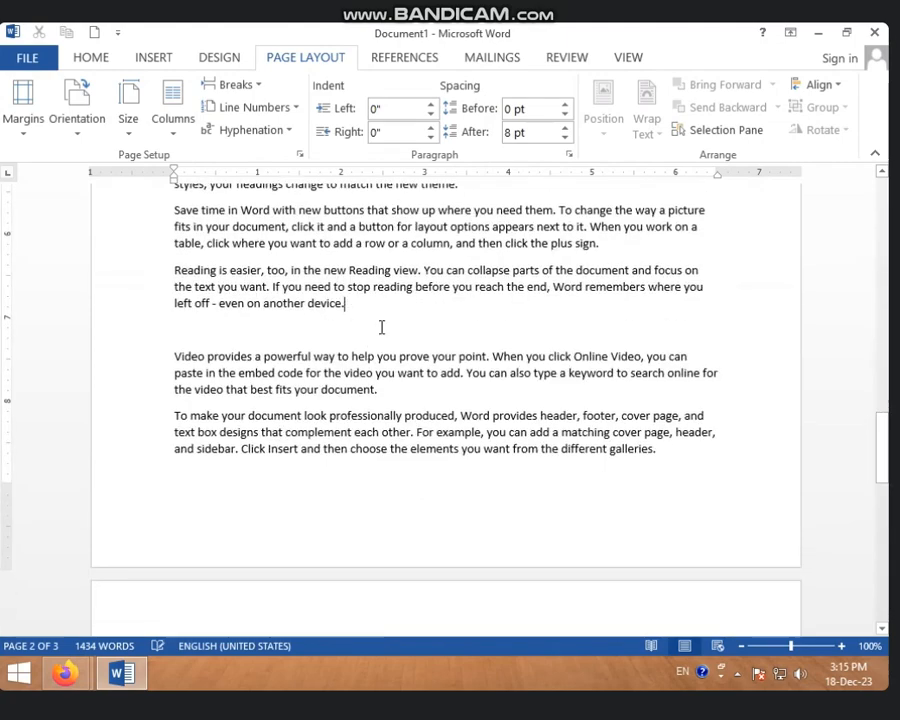
{"action": "left_click", "coordinate": [228, 84]}
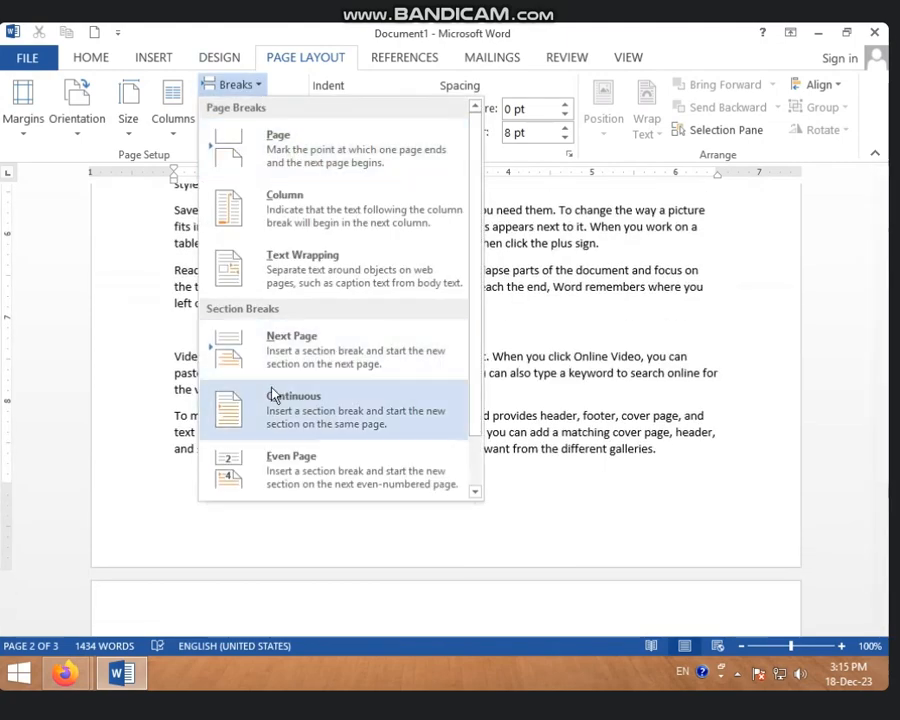
{"action": "left_click", "coordinate": [315, 415]}
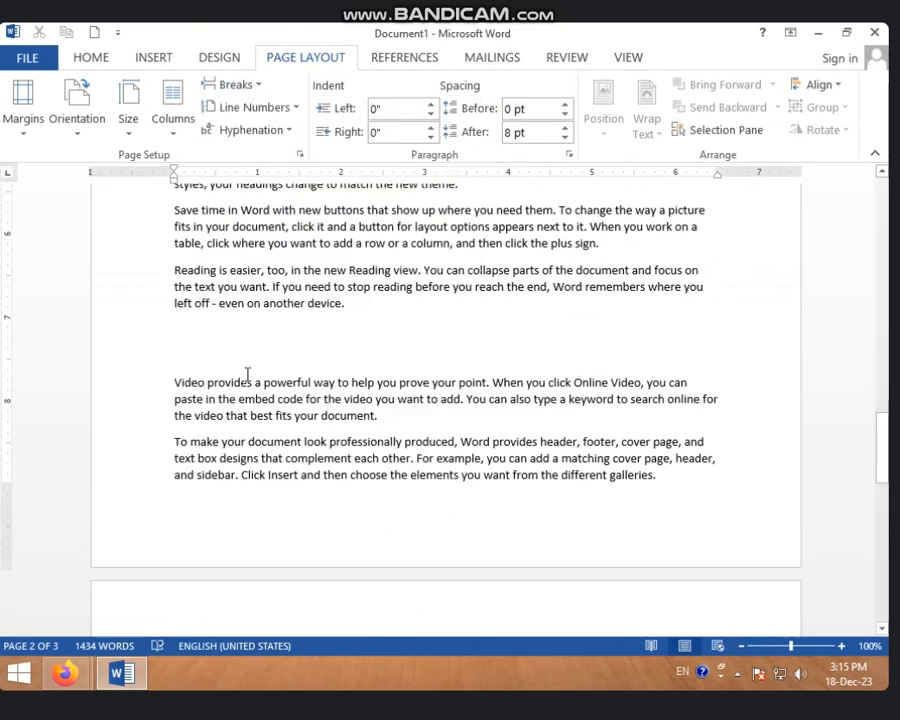
{"action": "left_click", "coordinate": [384, 317]}
{"action": "scroll", "coordinate": [383, 361], "scroll_direction": "down", "scroll_amount": 10}
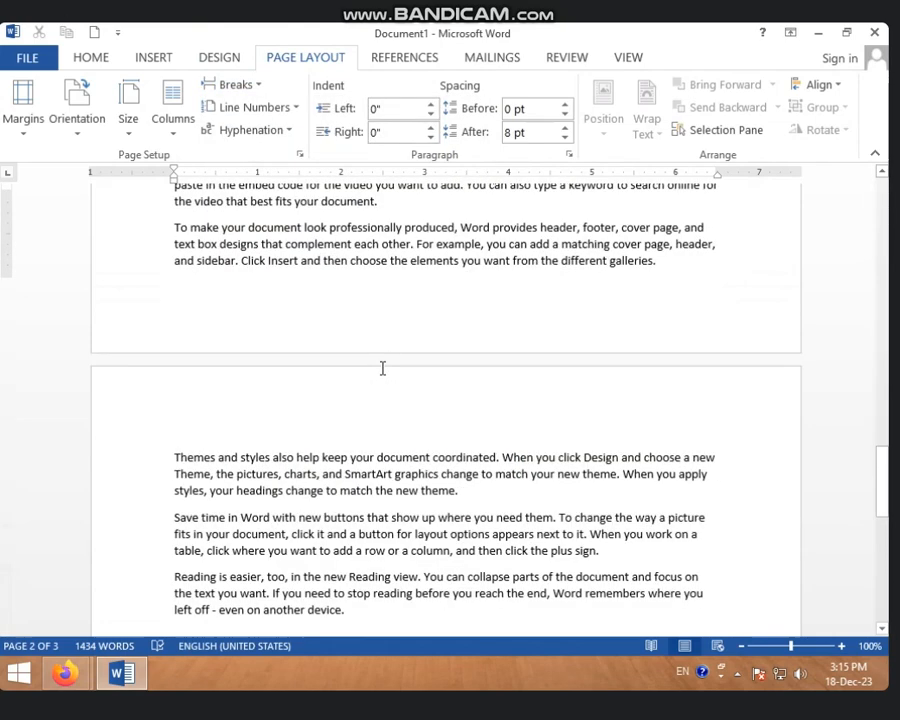
{"action": "scroll", "coordinate": [372, 381], "scroll_direction": "down", "scroll_amount": 3}
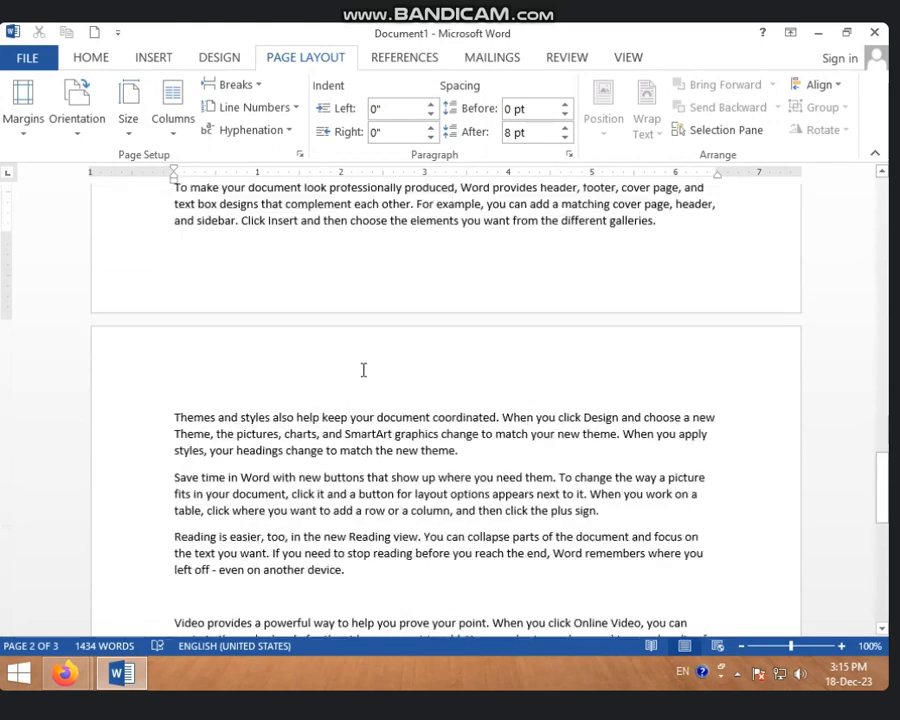
{"action": "left_click", "coordinate": [293, 113]}
{"action": "left_click", "coordinate": [266, 87]}
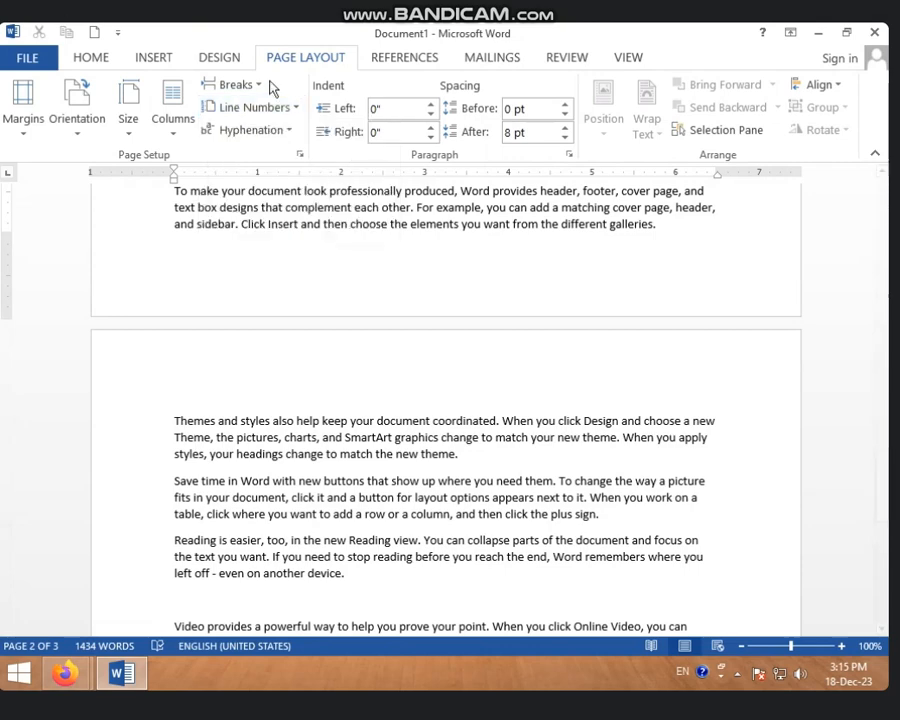
{"action": "left_click", "coordinate": [258, 86]}
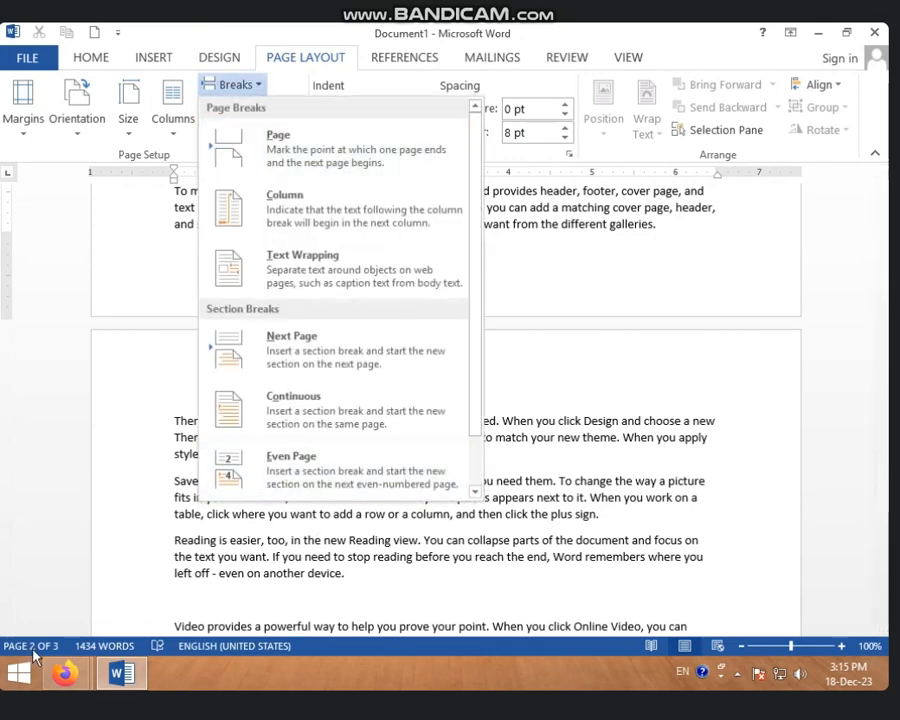
{"action": "left_click", "coordinate": [420, 522]}
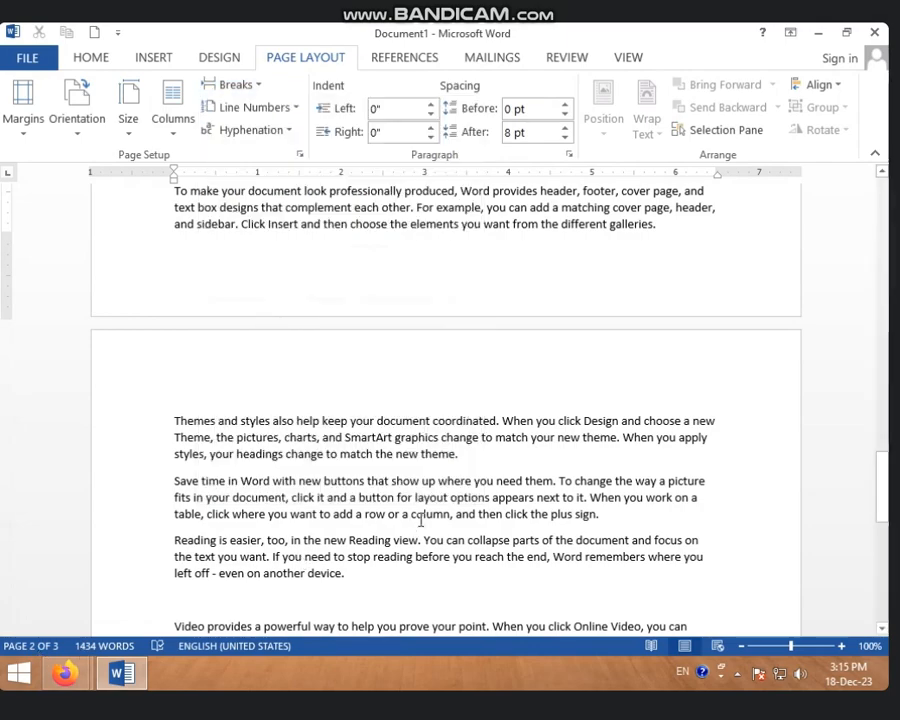
Insert an Even Page section break after the second paragraph on page 1, ending "from the different galleries."
{"action": "scroll", "coordinate": [355, 452], "scroll_direction": "up", "scroll_amount": 15}
{"action": "scroll", "coordinate": [388, 415], "scroll_direction": "up", "scroll_amount": 16}
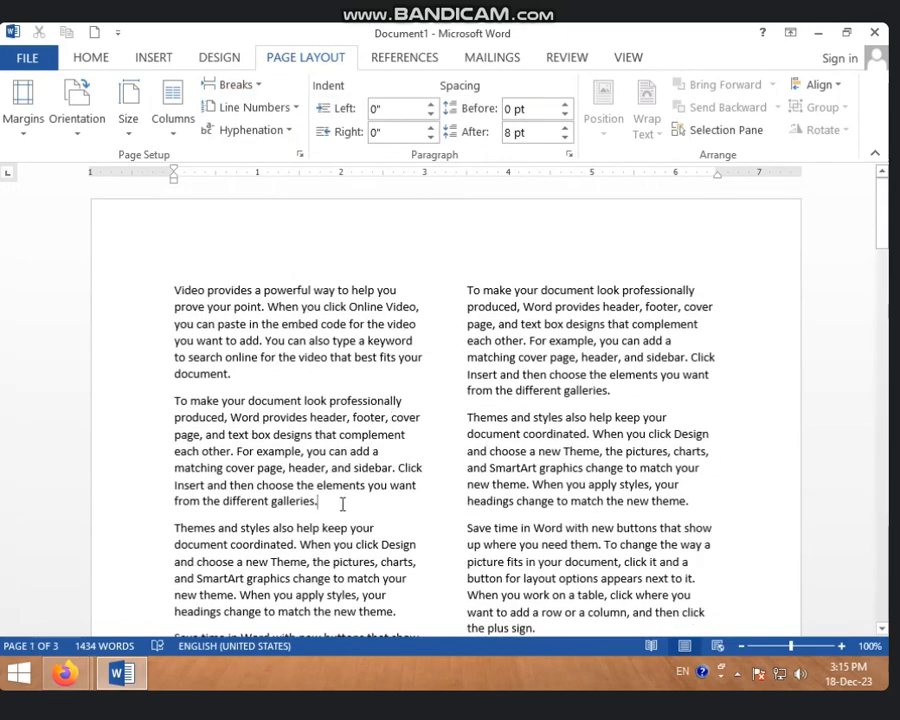
{"action": "left_click", "coordinate": [250, 86]}
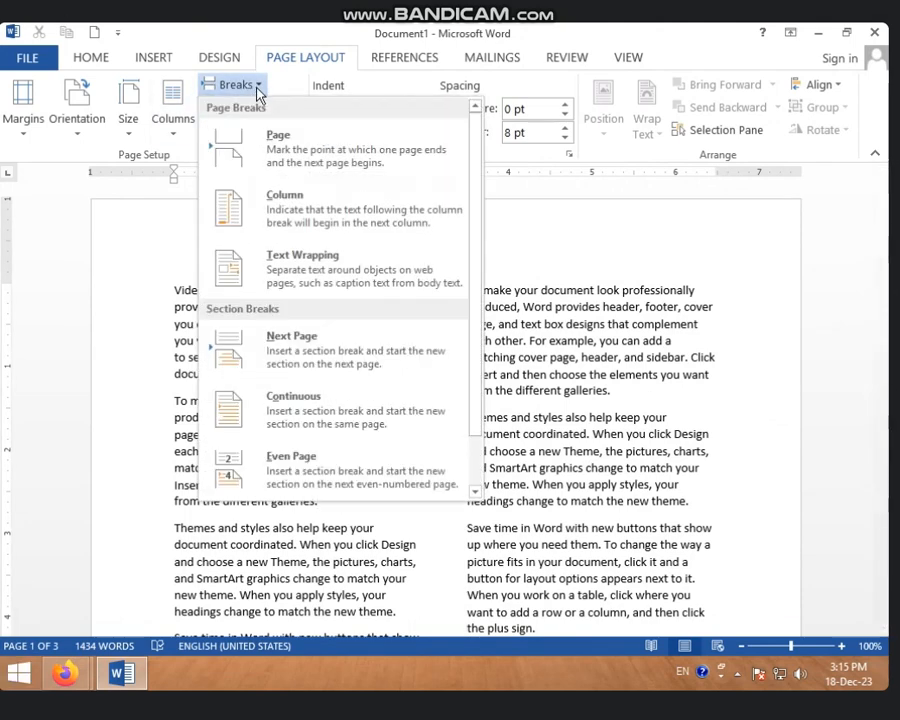
{"action": "left_click", "coordinate": [298, 472]}
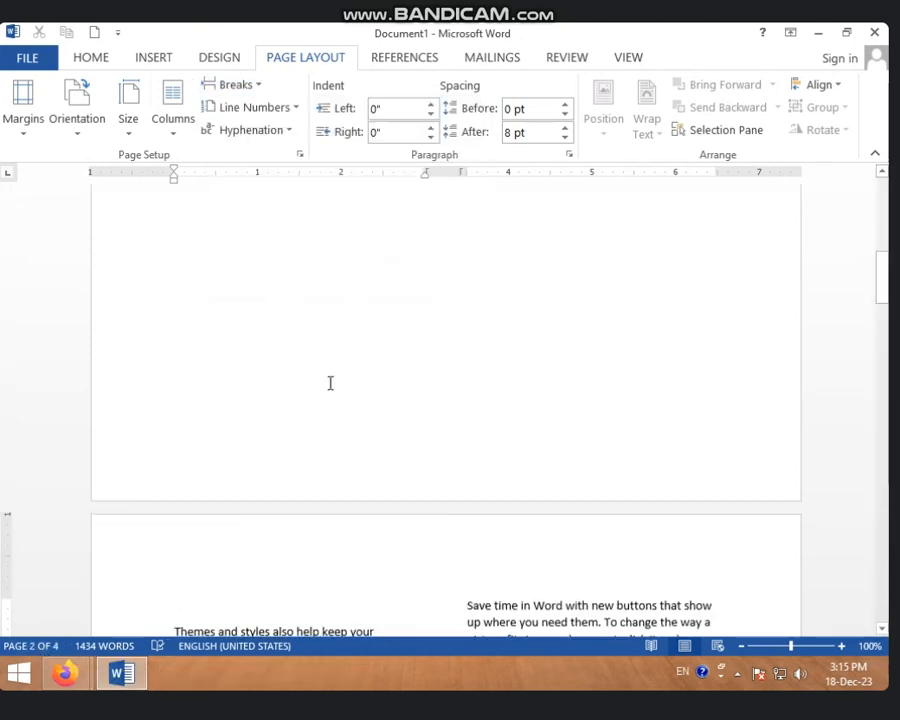
{"action": "scroll", "coordinate": [319, 390], "scroll_direction": "up", "scroll_amount": 3}
{"action": "scroll", "coordinate": [316, 403], "scroll_direction": "up", "scroll_amount": 5}
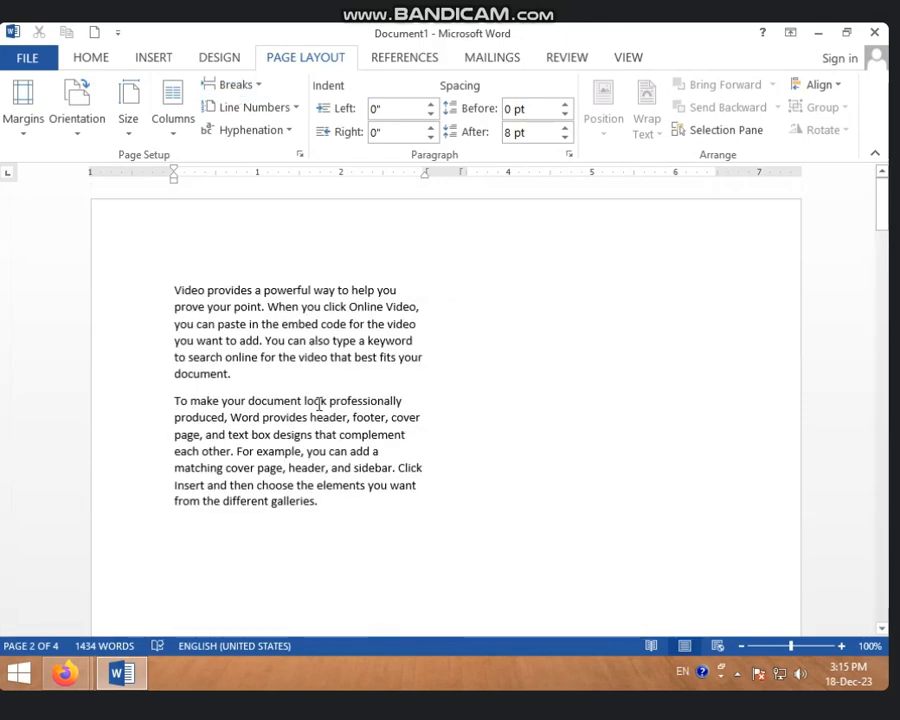
{"action": "scroll", "coordinate": [316, 403], "scroll_direction": "down", "scroll_amount": 8}
{"action": "scroll", "coordinate": [315, 428], "scroll_direction": "down", "scroll_amount": 7}
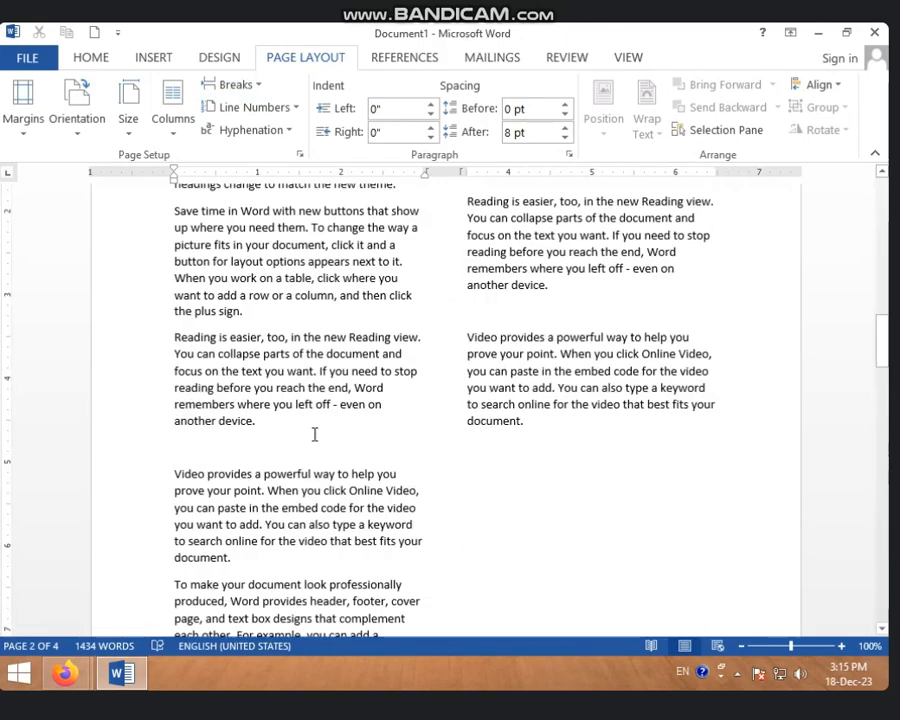
Insert another Even Page section break above the "Themes and styles" paragraph at the start of page 2
{"action": "scroll", "coordinate": [312, 410], "scroll_direction": "up", "scroll_amount": 5}
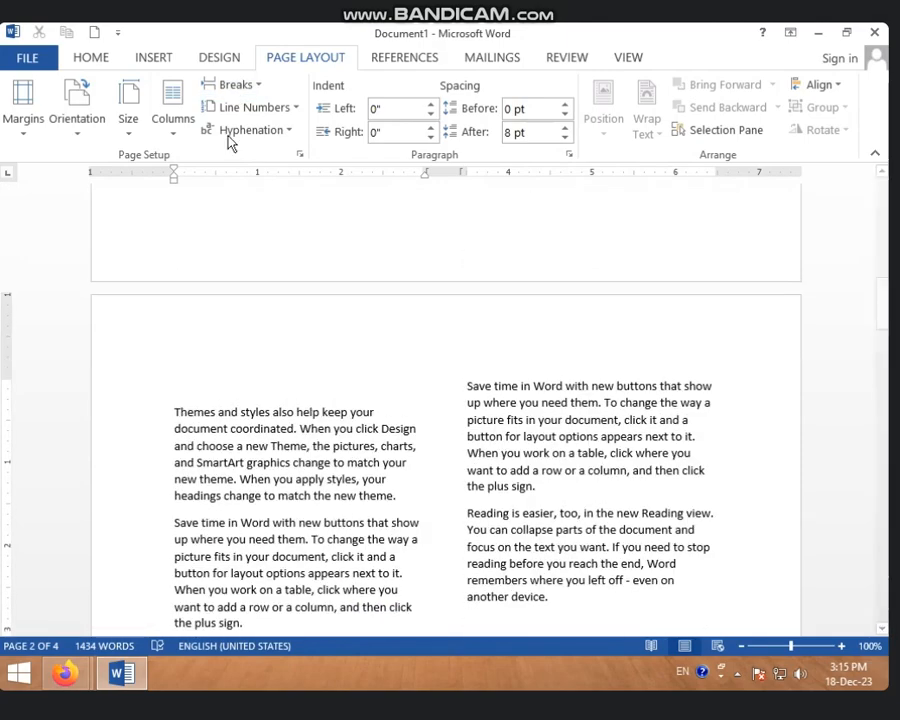
{"action": "left_click", "coordinate": [258, 87]}
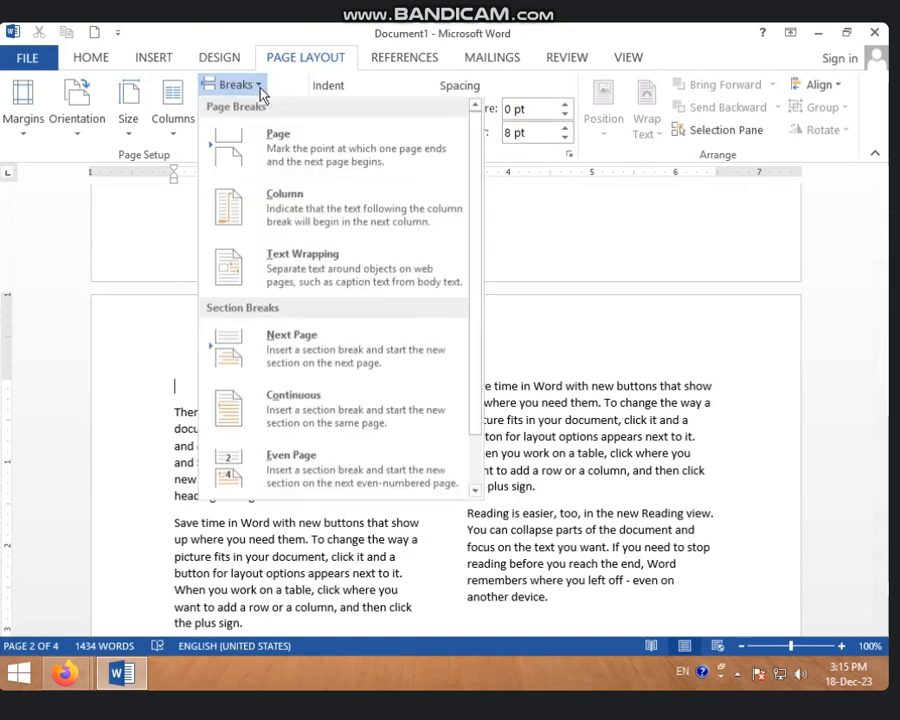
{"action": "left_click", "coordinate": [290, 472]}
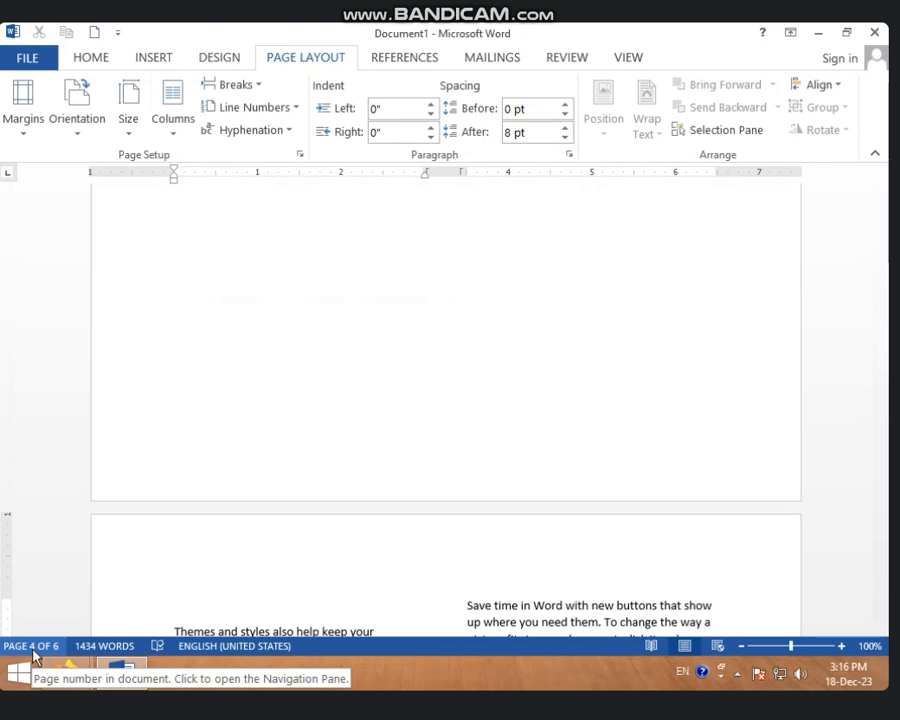
{"action": "scroll", "coordinate": [47, 645], "scroll_direction": "up", "scroll_amount": 5}
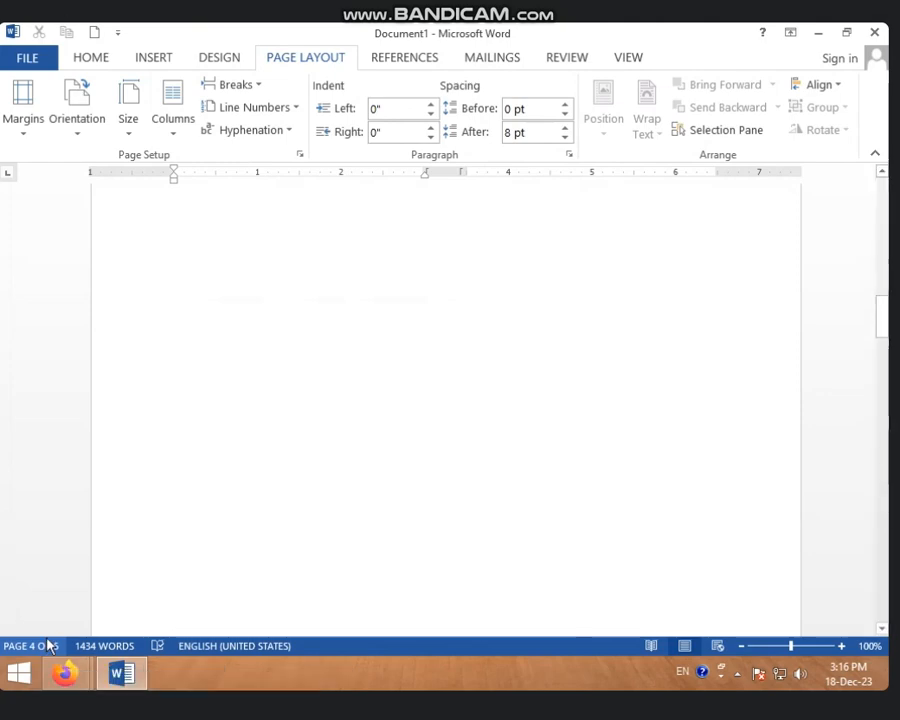
{"action": "scroll", "coordinate": [50, 645], "scroll_direction": "up", "scroll_amount": 5}
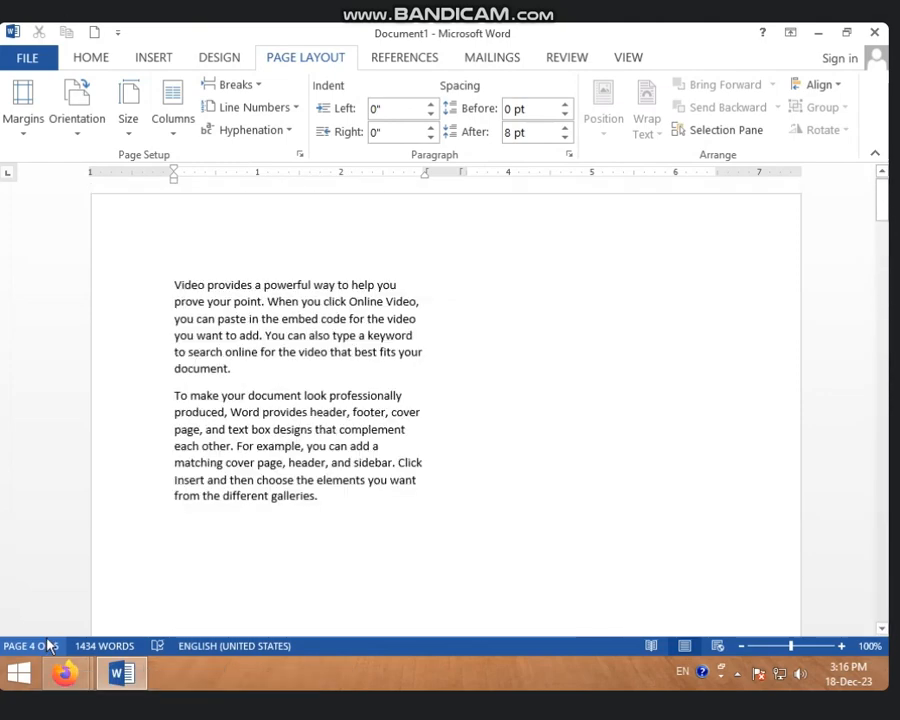
{"action": "scroll", "coordinate": [44, 614], "scroll_direction": "down", "scroll_amount": 10}
{"action": "scroll", "coordinate": [44, 610], "scroll_direction": "up", "scroll_amount": 10}
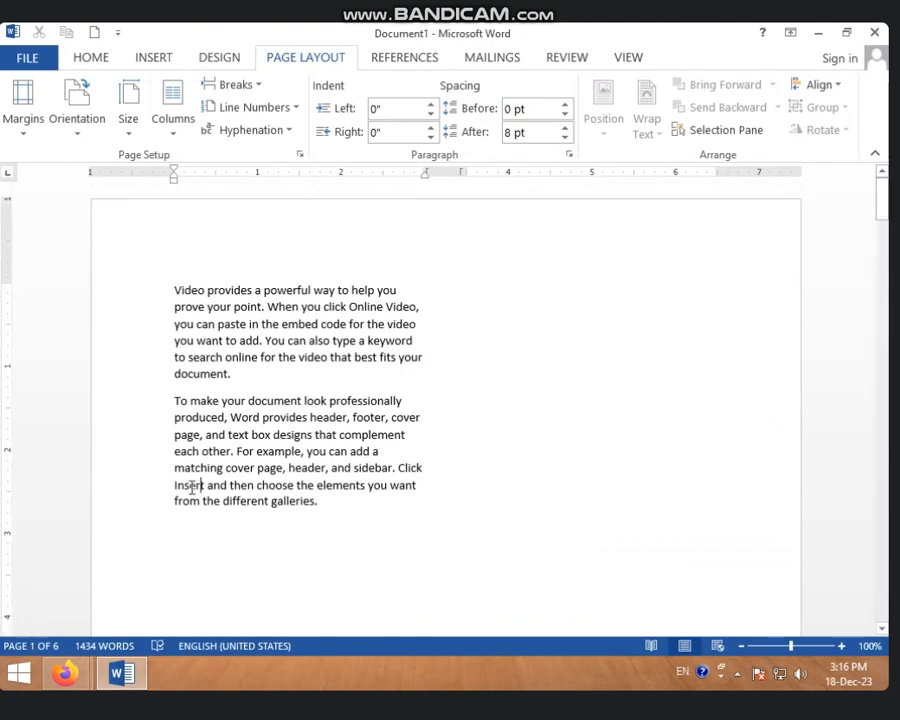
Replace the entire document content with fresh sample text generated by =RAND()
{"action": "key", "text": "ctrl+a"}
{"action": "key", "text": "Delete"}
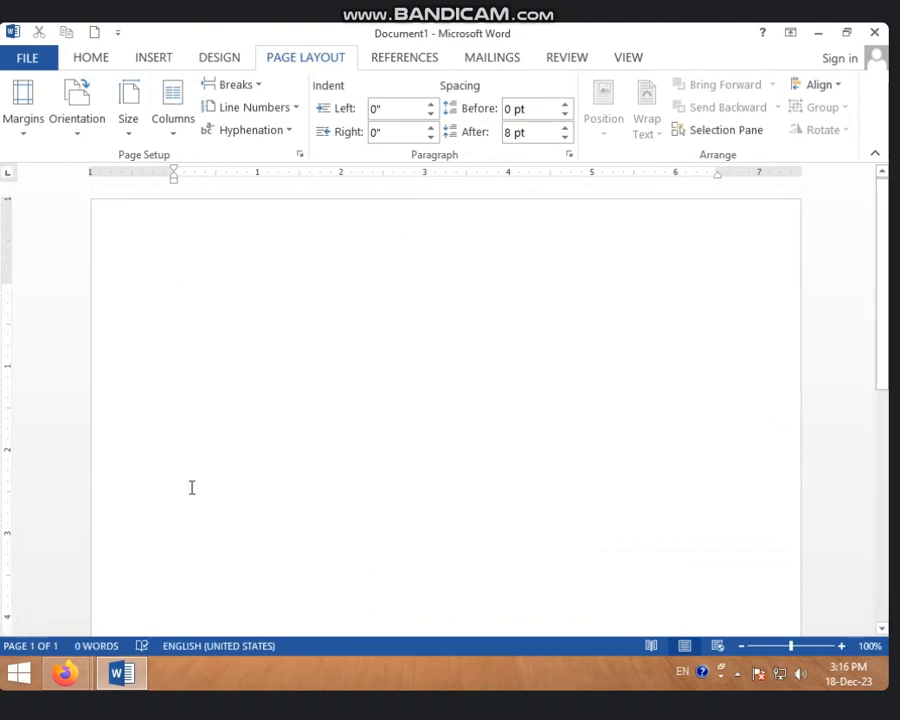
{"action": "type", "text": "=RAND"}
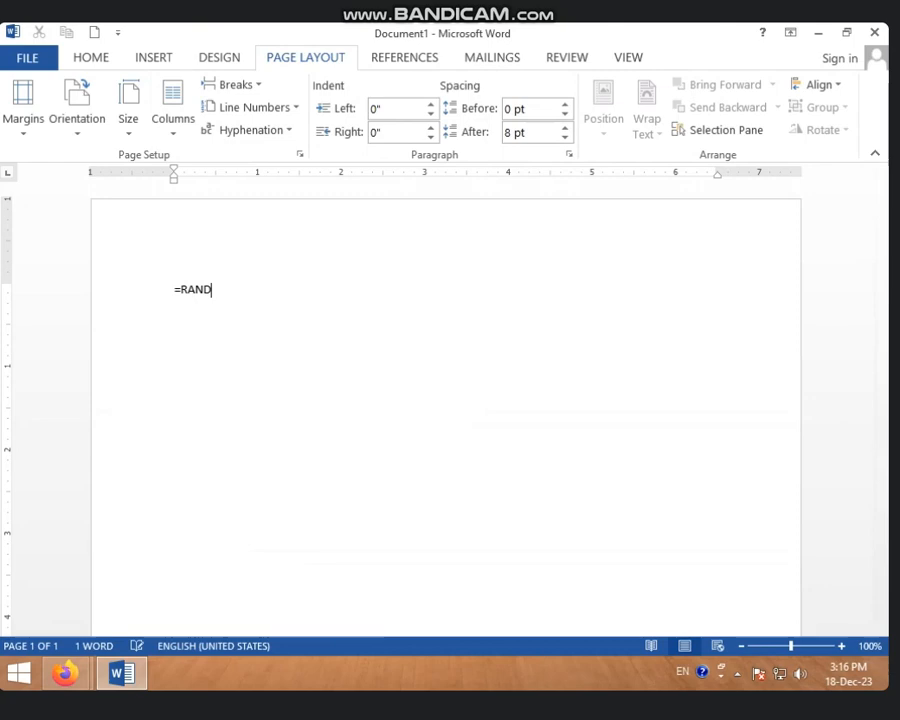
{"action": "type", "text": "()"}
{"action": "key", "text": "Return"}
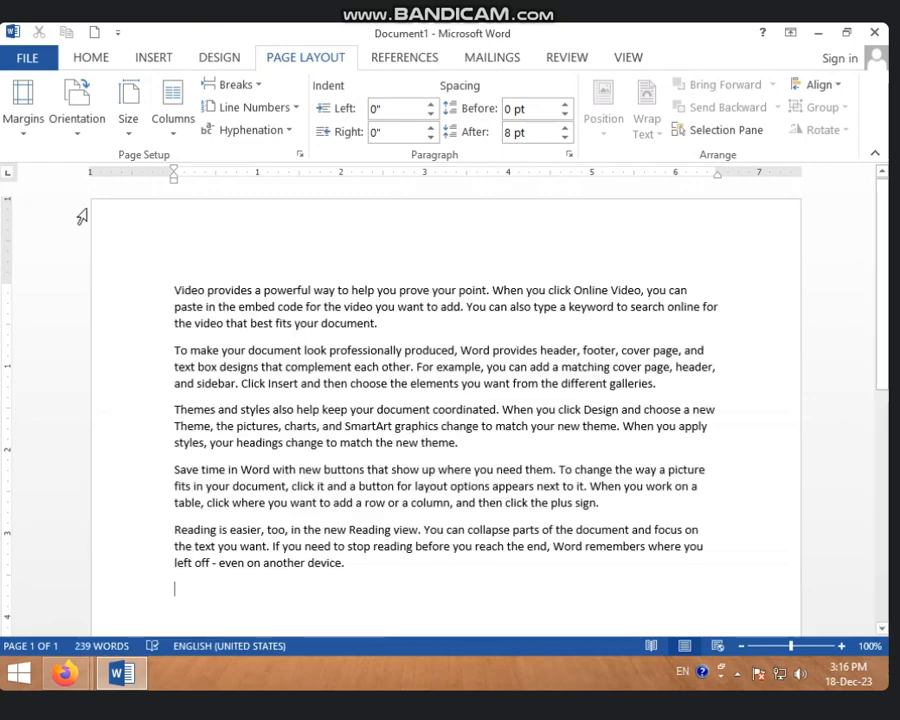
Turn on Continuous line numbering for the sample text
{"action": "left_click", "coordinate": [297, 108]}
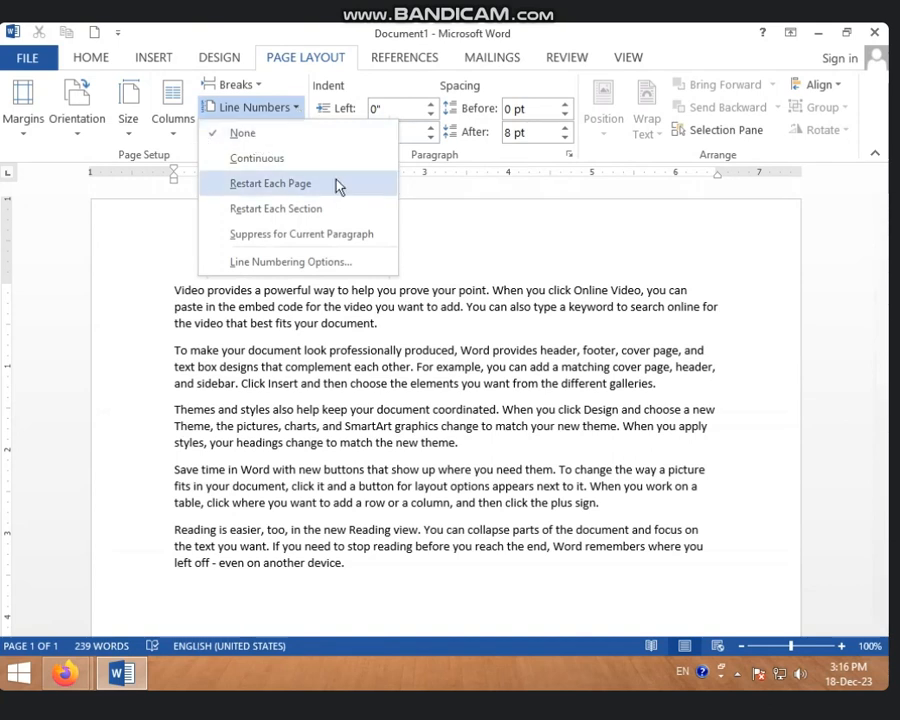
{"action": "left_click", "coordinate": [252, 158]}
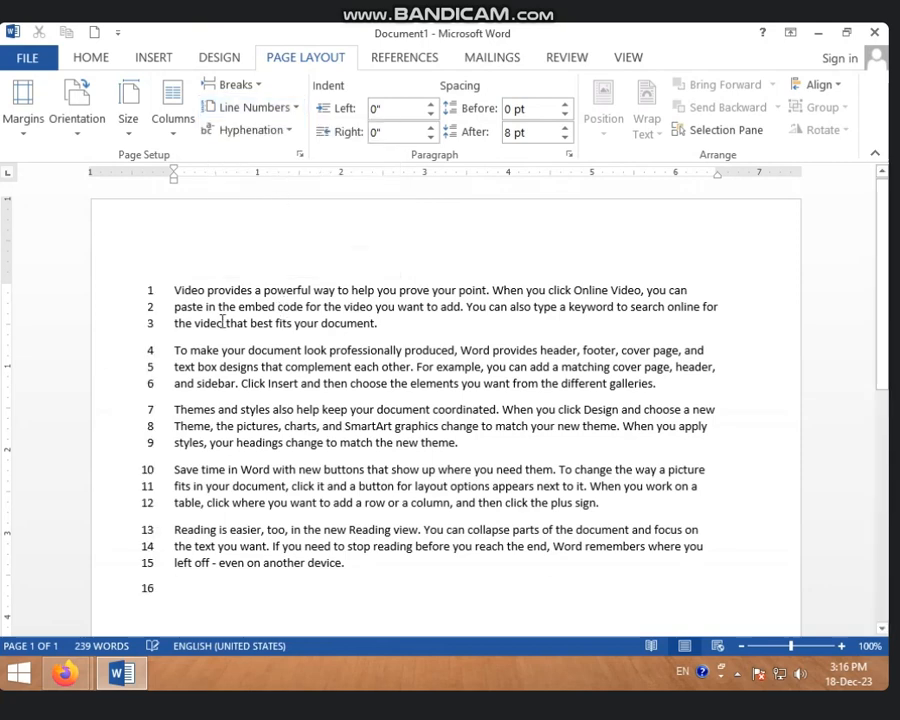
{"action": "scroll", "coordinate": [222, 350], "scroll_direction": "down", "scroll_amount": 6}
{"action": "scroll", "coordinate": [222, 373], "scroll_direction": "up", "scroll_amount": 4}
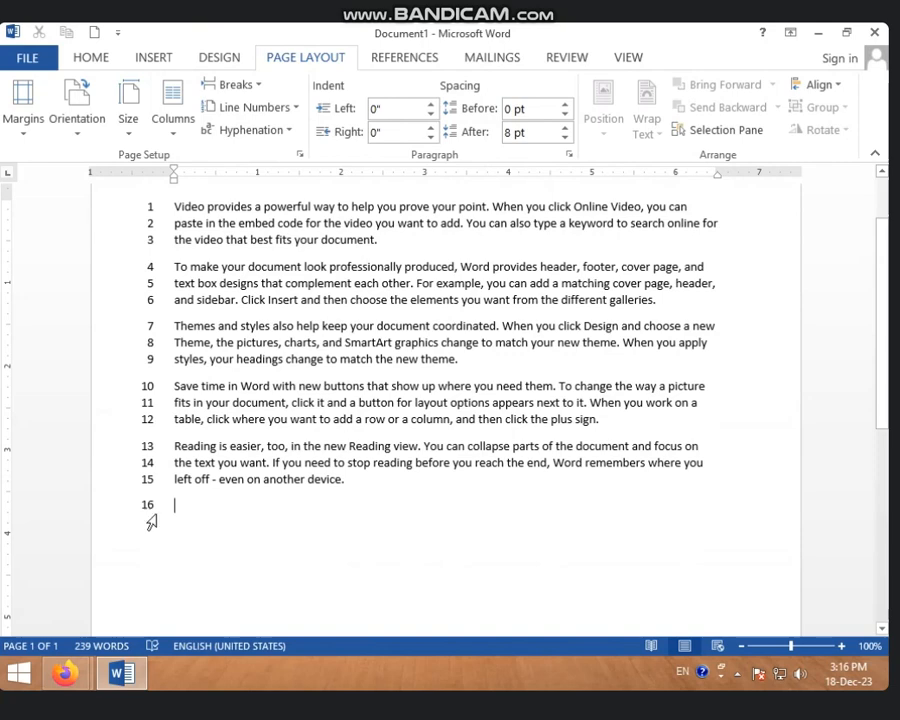
{"action": "left_click", "coordinate": [152, 60]}
{"action": "left_click", "coordinate": [106, 64]}
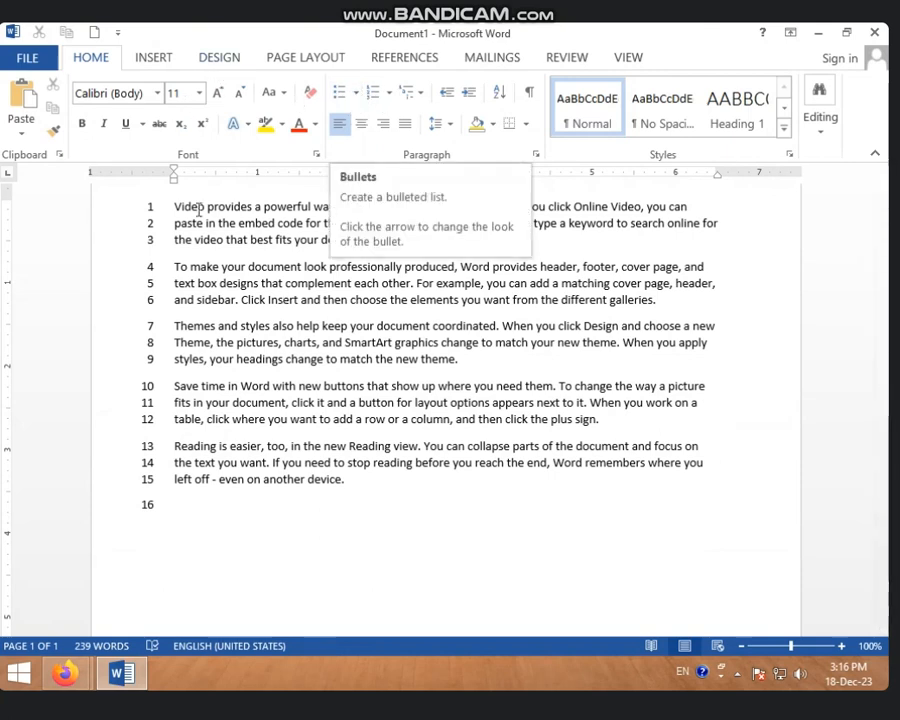
{"action": "left_click", "coordinate": [305, 57]}
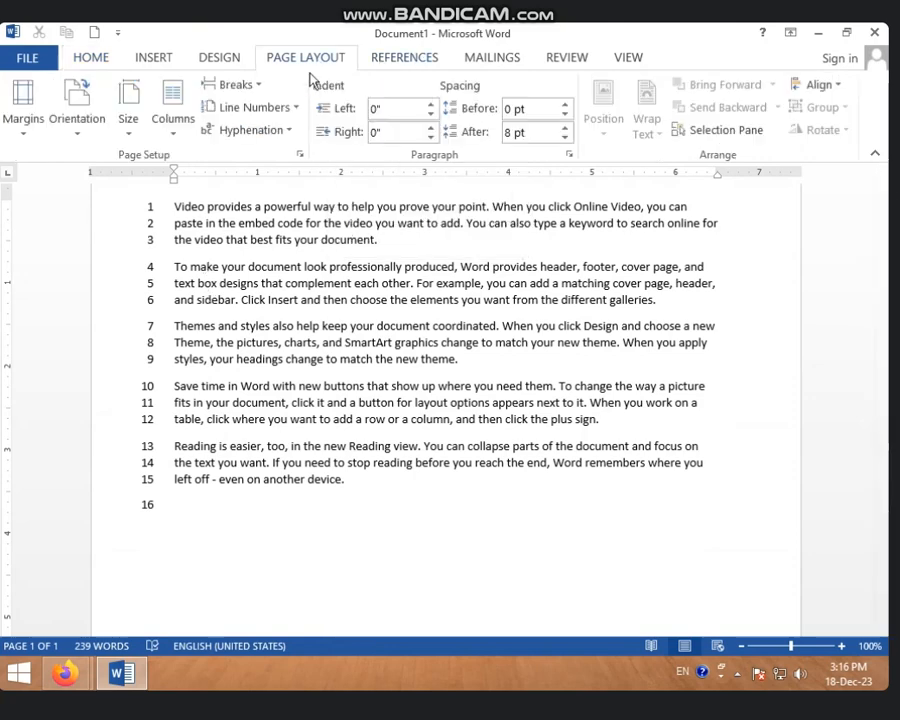
Copy all of the line-numbered sample text and paste it repeatedly until the document fills six pages
{"action": "left_click", "coordinate": [219, 283]}
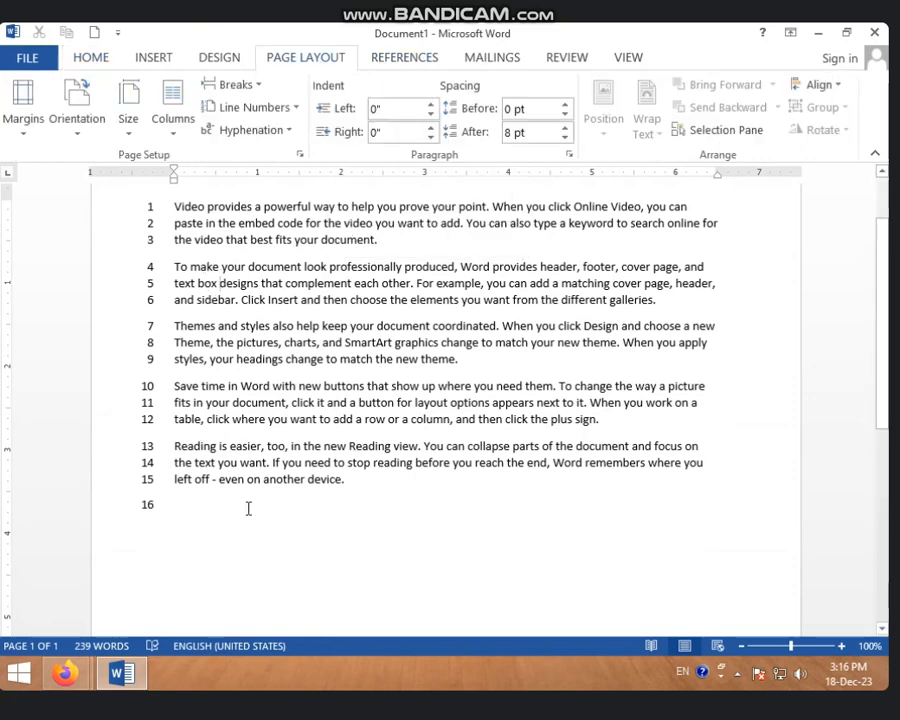
{"action": "key", "text": "ctrl+a"}
{"action": "key", "text": "ctrl+c"}
{"action": "key", "text": "ctrl+v"}
{"action": "key", "text": "ctrl+v"}
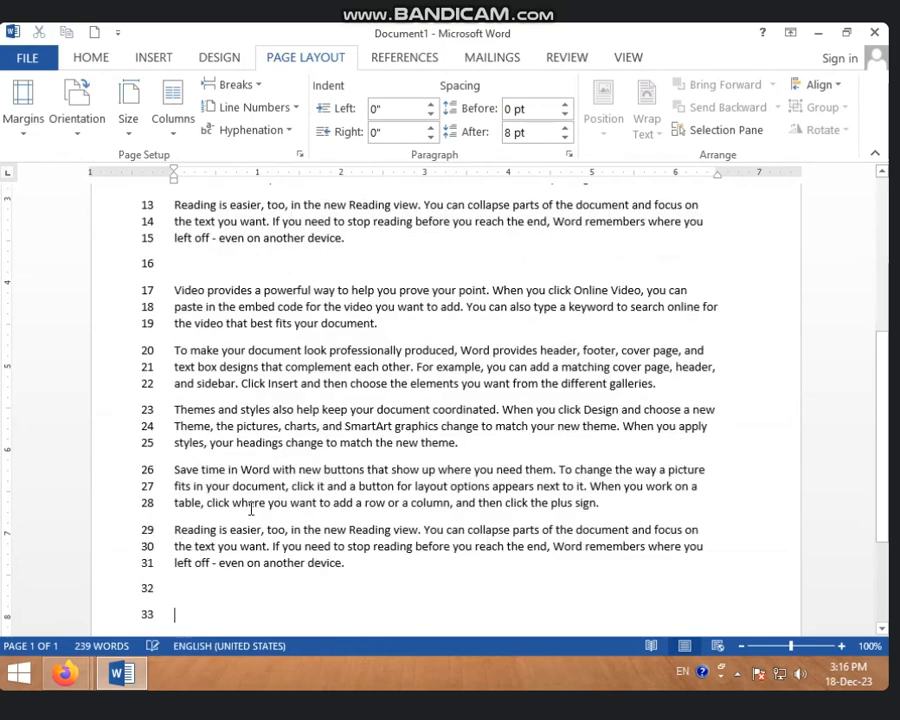
{"action": "key", "text": "ctrl+v"}
{"action": "key", "text": "ctrl+v"}
{"action": "key", "text": "ctrl+v"}
{"action": "key", "text": "ctrl+v"}
{"action": "key", "text": "ctrl+v"}
{"action": "key", "text": "ctrl+v"}
{"action": "key", "text": "ctrl+v"}
{"action": "key", "text": "ctrl+v"}
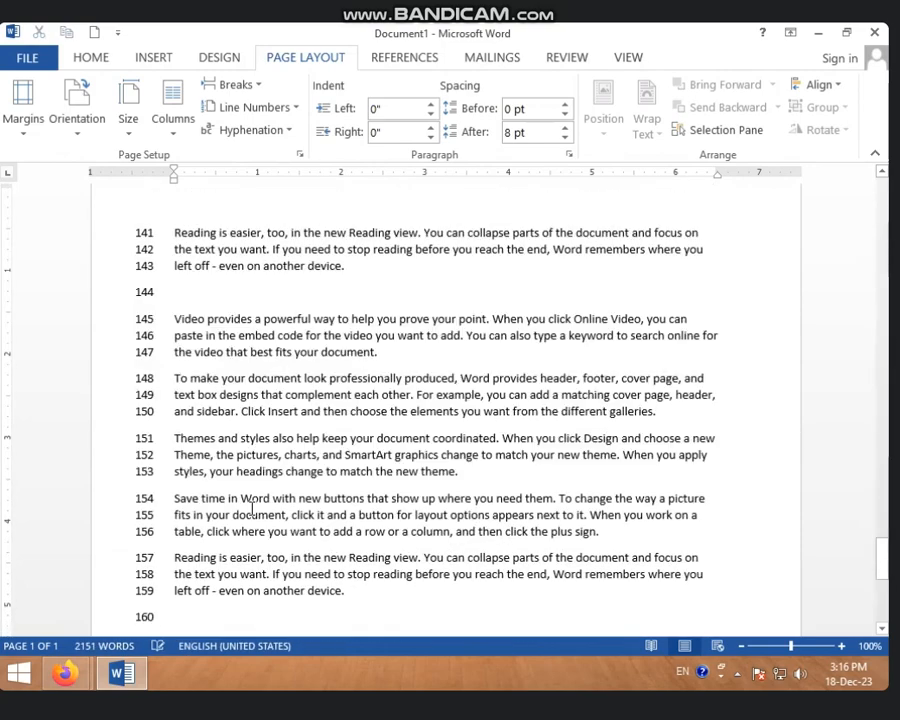
{"action": "key", "text": "ctrl+v"}
{"action": "key", "text": "ctrl+v"}
{"action": "key", "text": "ctrl+v"}
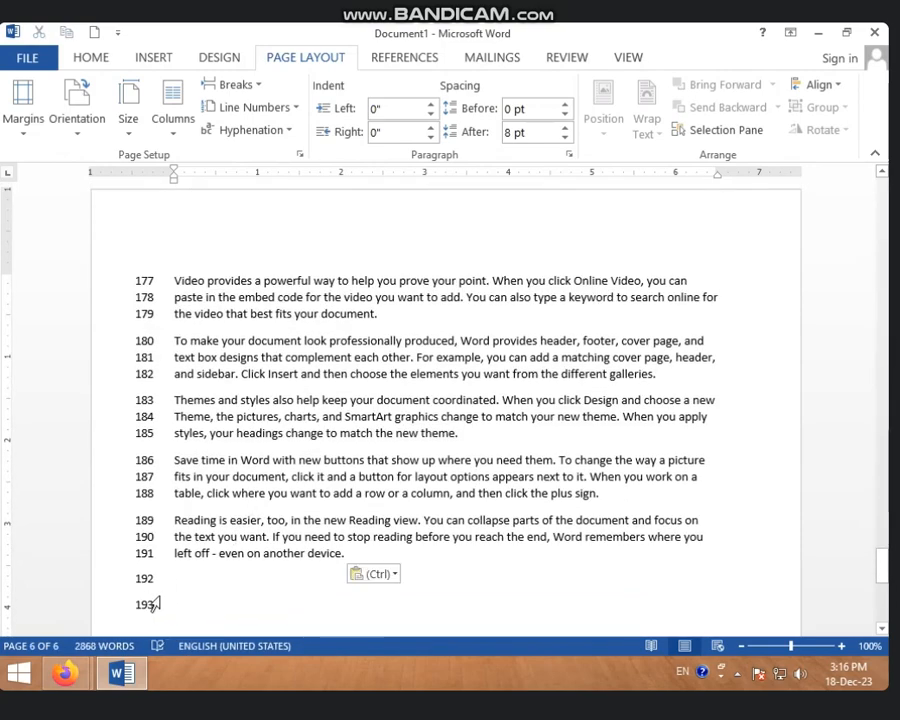
Set line numbering to None to remove the line numbers from the document
{"action": "scroll", "coordinate": [150, 603], "scroll_direction": "up", "scroll_amount": 20}
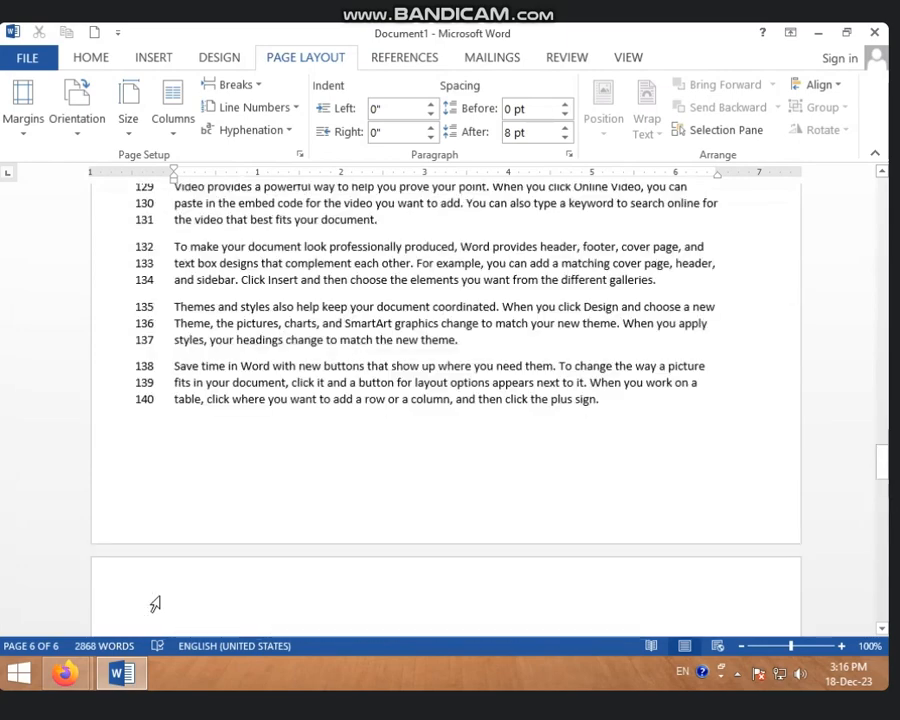
{"action": "scroll", "coordinate": [140, 600], "scroll_direction": "up", "scroll_amount": 9}
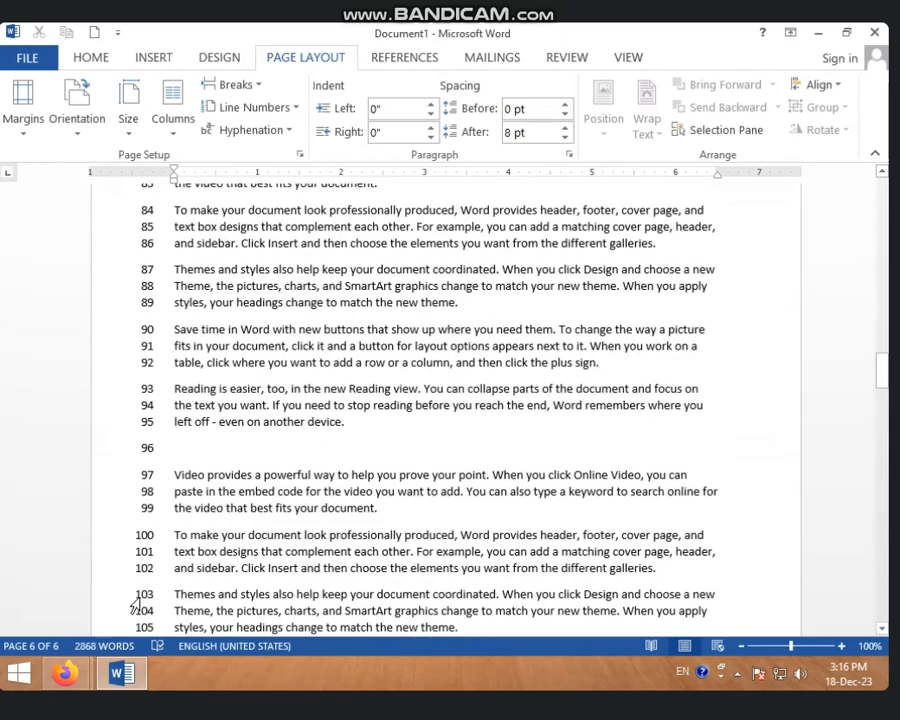
{"action": "left_click", "coordinate": [290, 110]}
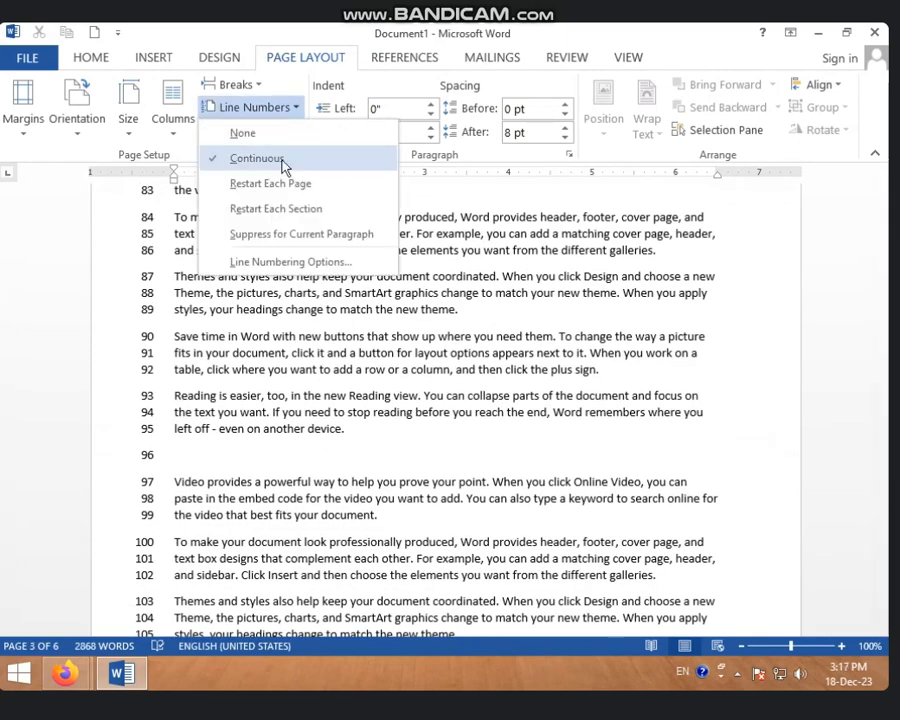
{"action": "left_click", "coordinate": [259, 136]}
{"action": "scroll", "coordinate": [246, 309], "scroll_direction": "up", "scroll_amount": 5}
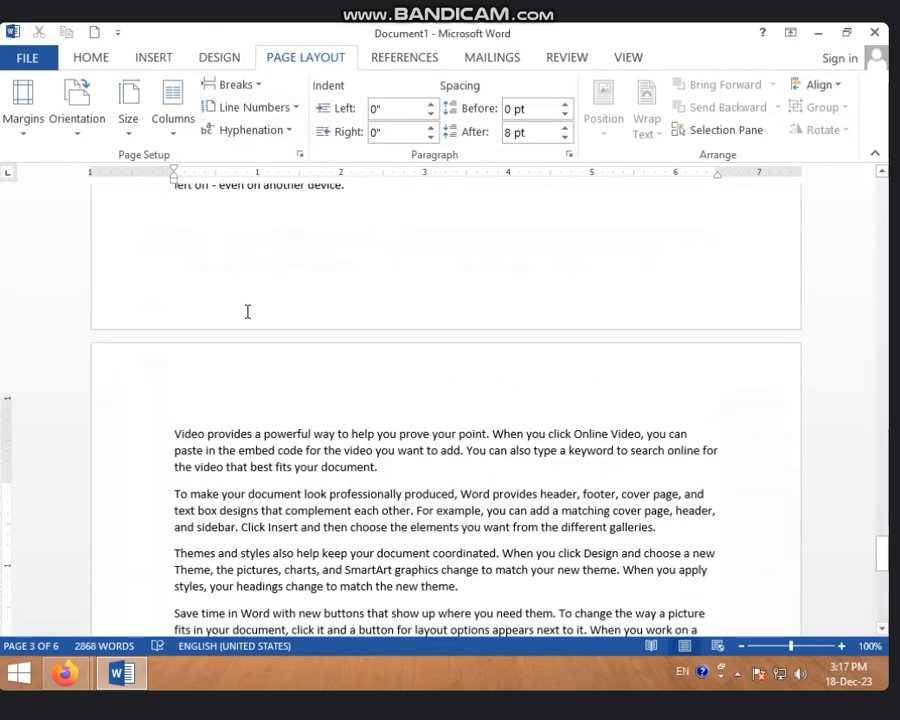
{"action": "scroll", "coordinate": [235, 314], "scroll_direction": "down", "scroll_amount": 5}
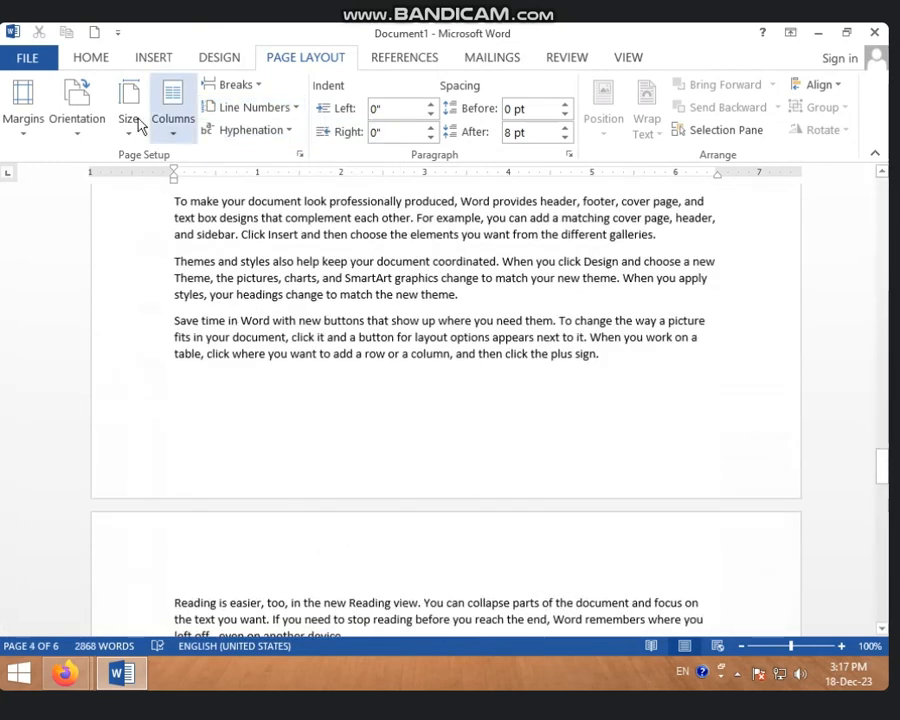
Restore Continuous line numbering and check the numbers on the last pages
{"action": "left_click", "coordinate": [294, 108]}
{"action": "left_click", "coordinate": [286, 157]}
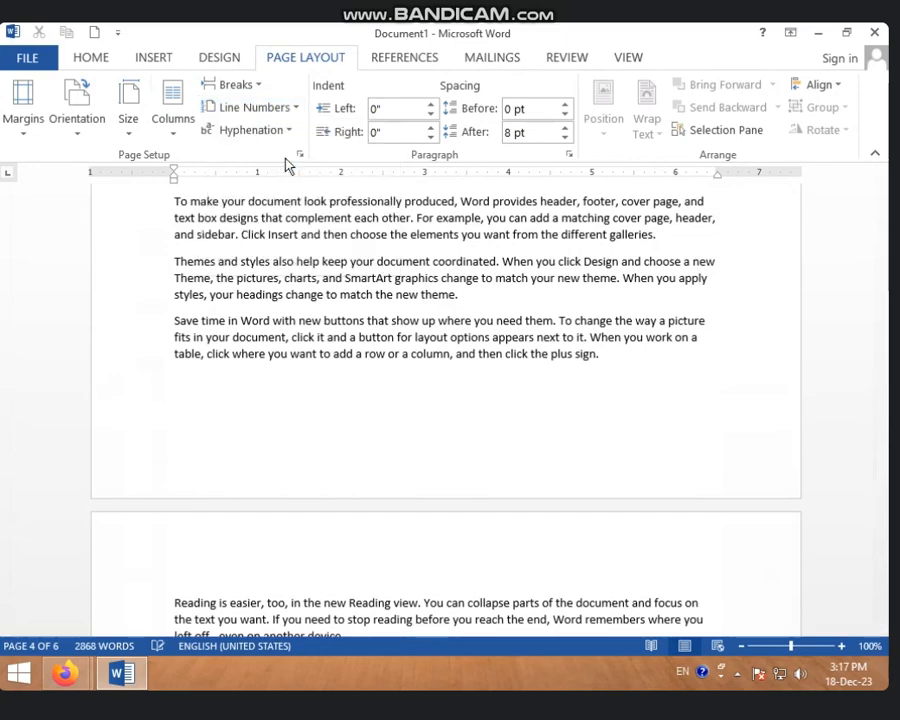
{"action": "scroll", "coordinate": [221, 382], "scroll_direction": "down", "scroll_amount": 5}
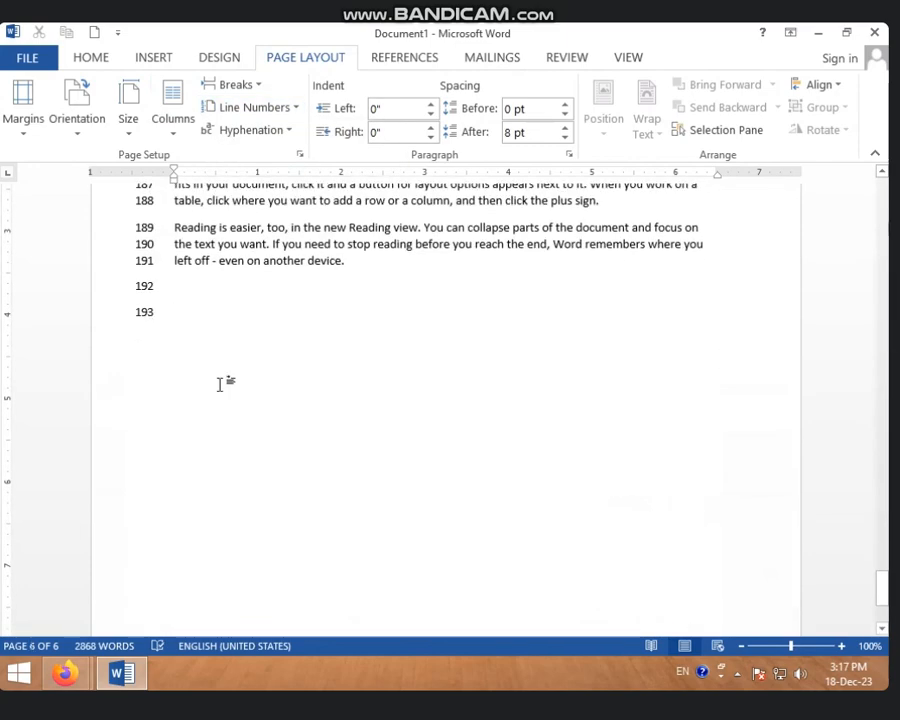
{"action": "scroll", "coordinate": [220, 383], "scroll_direction": "up", "scroll_amount": 14}
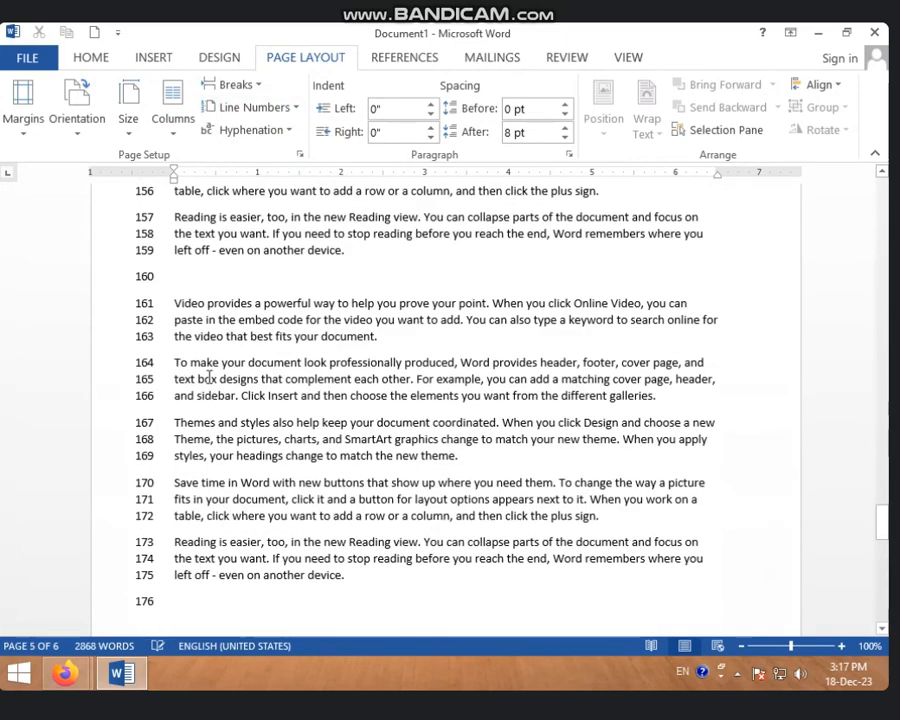
Add a new paragraph "H" after the "Video provides" paragraph on page 5 and check the continuous numbering around it and at the document's end
{"action": "left_click", "coordinate": [389, 338]}
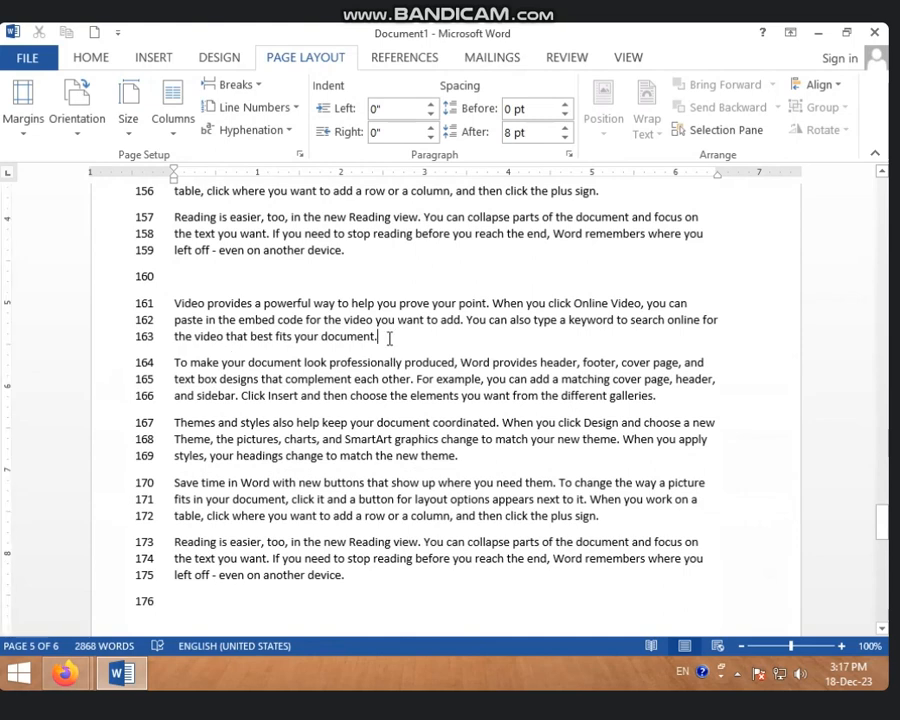
{"action": "key", "text": "Return"}
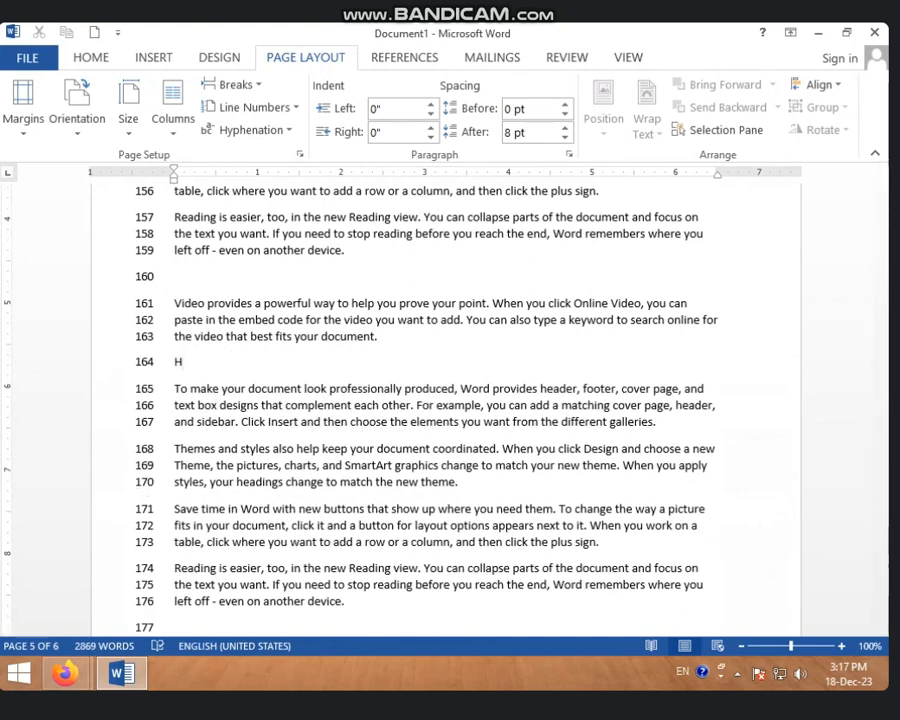
{"action": "scroll", "coordinate": [350, 350], "scroll_direction": "up", "scroll_amount": 15}
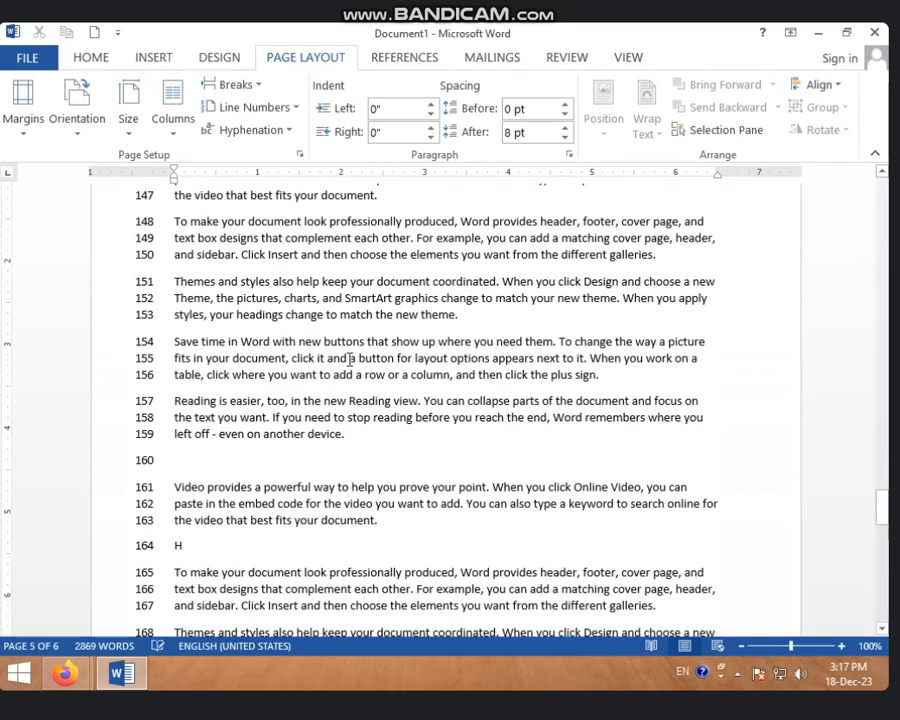
{"action": "scroll", "coordinate": [313, 362], "scroll_direction": "up", "scroll_amount": 2}
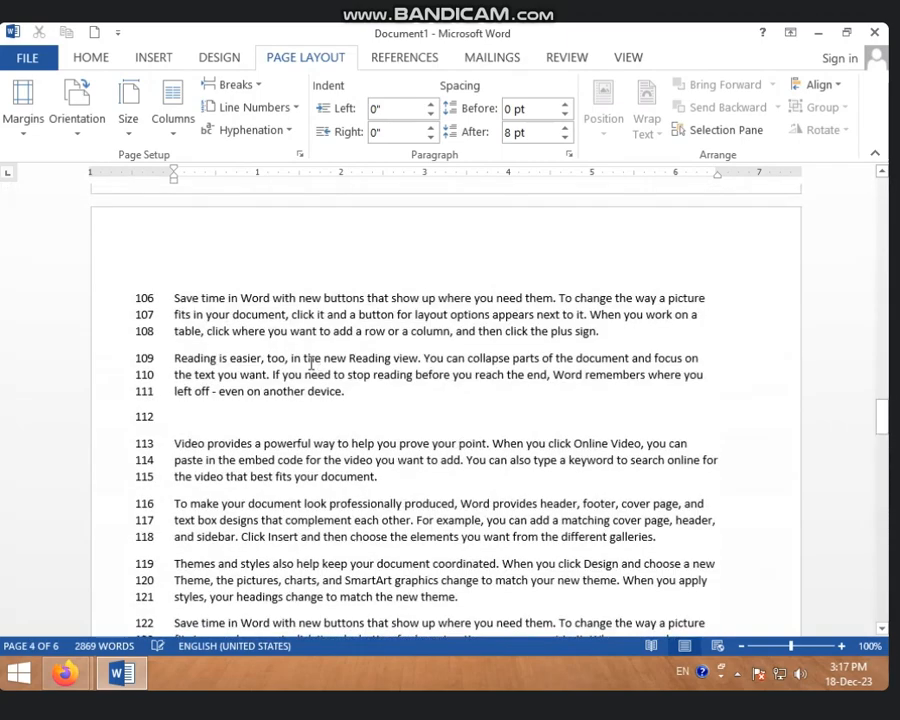
{"action": "scroll", "coordinate": [301, 368], "scroll_direction": "down", "scroll_amount": 8}
{"action": "scroll", "coordinate": [302, 408], "scroll_direction": "down", "scroll_amount": 15}
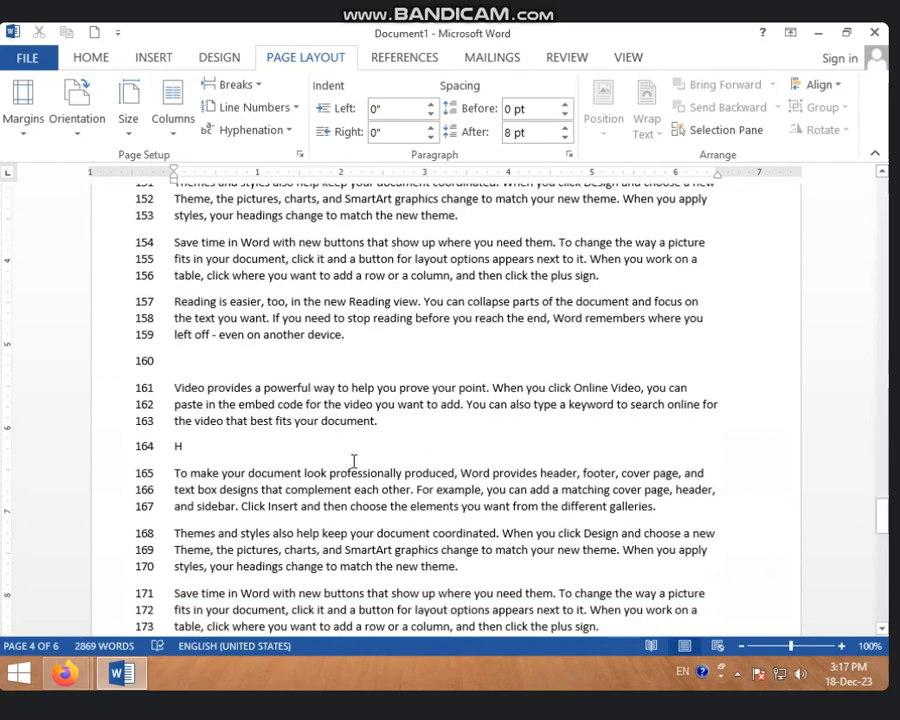
{"action": "scroll", "coordinate": [310, 455], "scroll_direction": "down", "scroll_amount": 8}
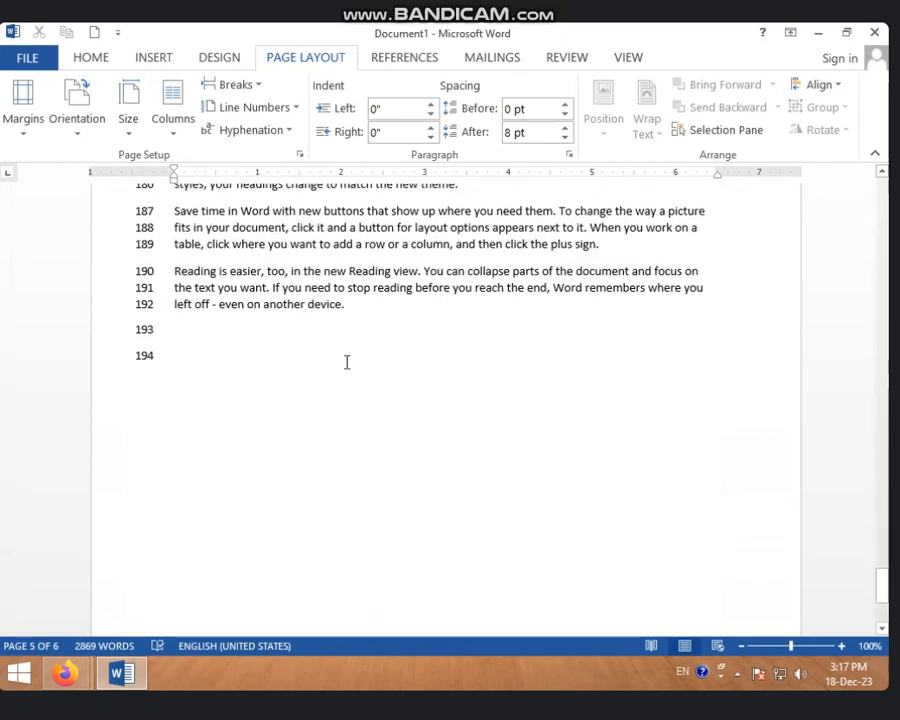
Change line numbering from None to Restart Each Page and check the numbers where each page begins and ends
{"action": "left_click", "coordinate": [293, 110]}
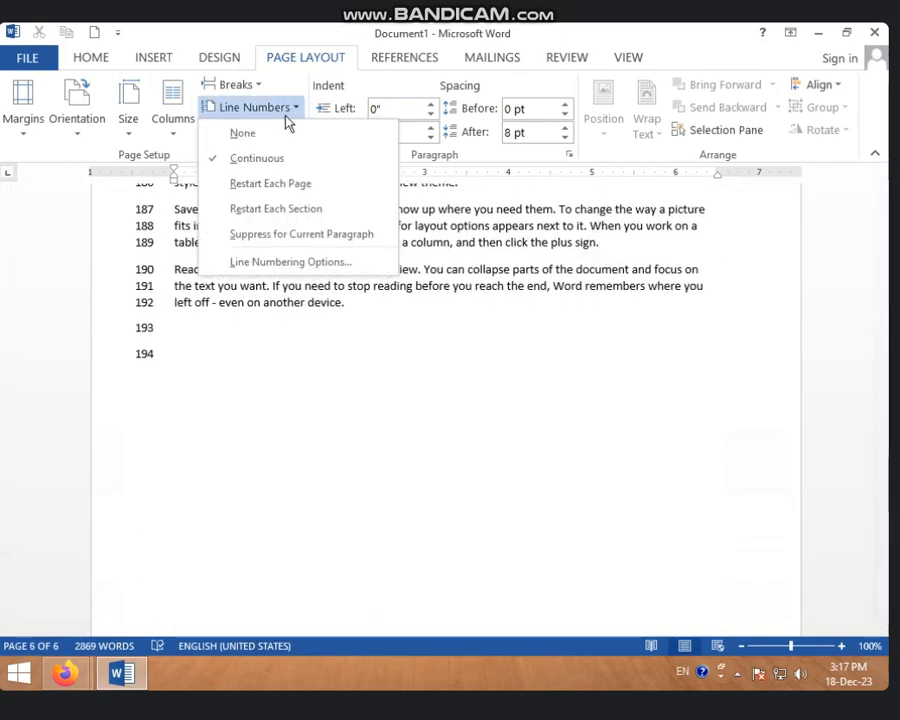
{"action": "left_click", "coordinate": [282, 136]}
{"action": "left_click", "coordinate": [294, 112]}
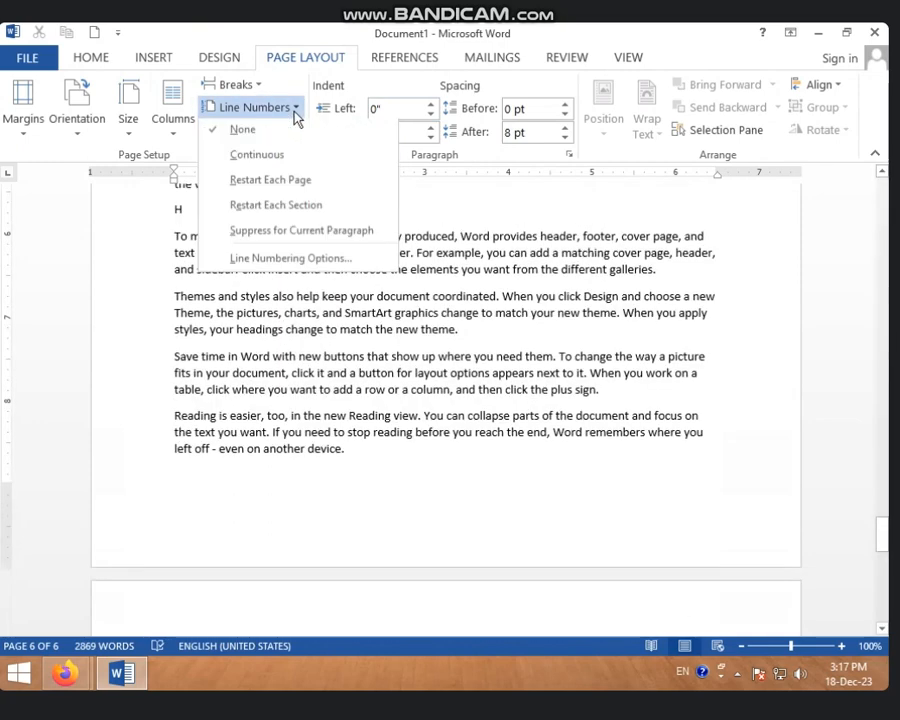
{"action": "left_click", "coordinate": [271, 185]}
{"action": "scroll", "coordinate": [268, 268], "scroll_direction": "up", "scroll_amount": 8}
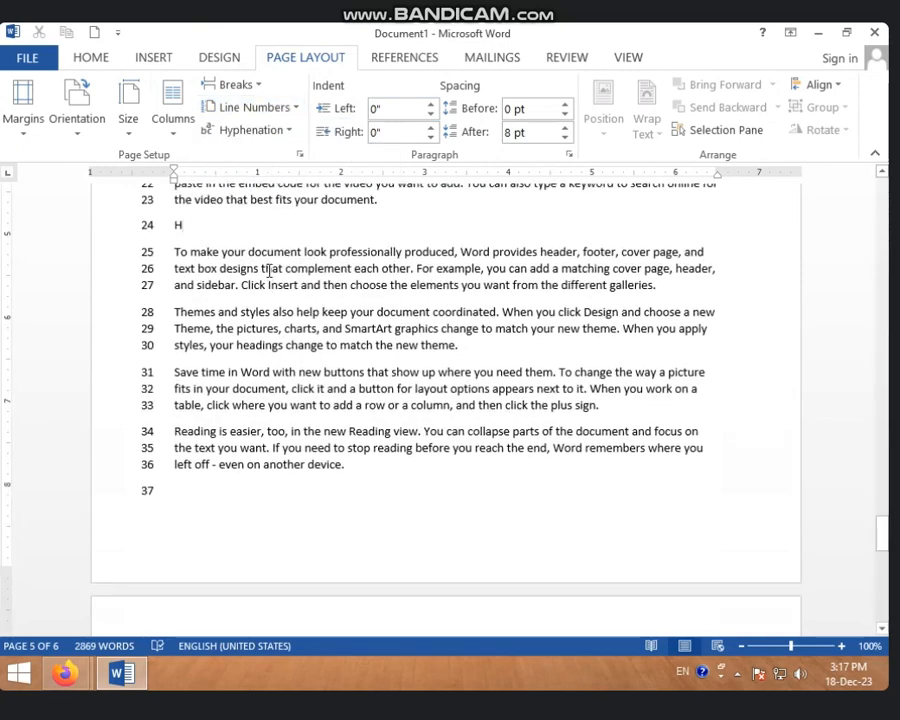
{"action": "scroll", "coordinate": [269, 271], "scroll_direction": "up", "scroll_amount": 20}
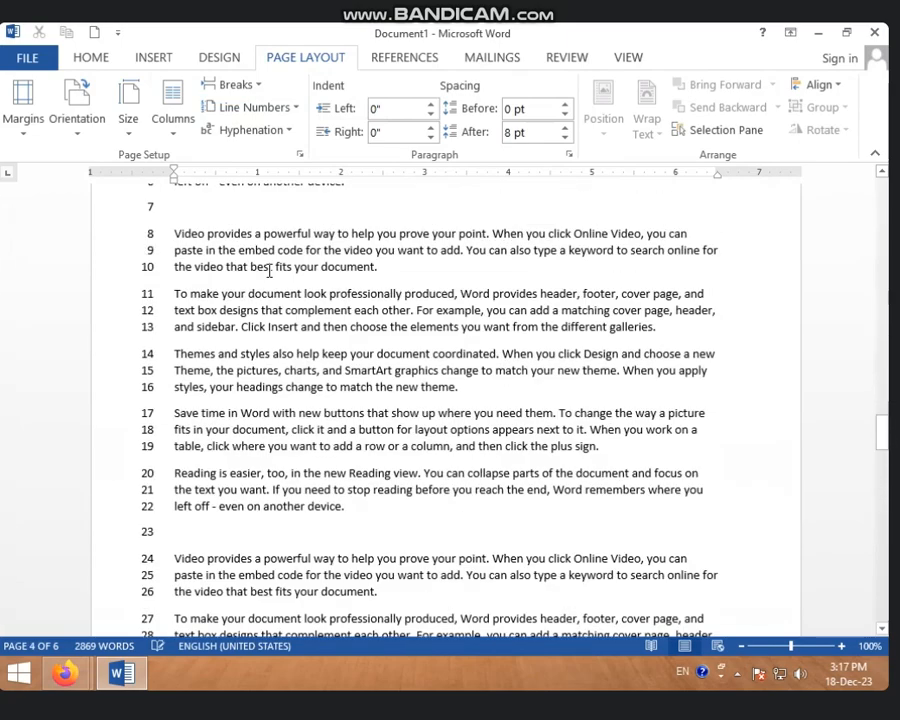
{"action": "scroll", "coordinate": [269, 271], "scroll_direction": "up", "scroll_amount": 20}
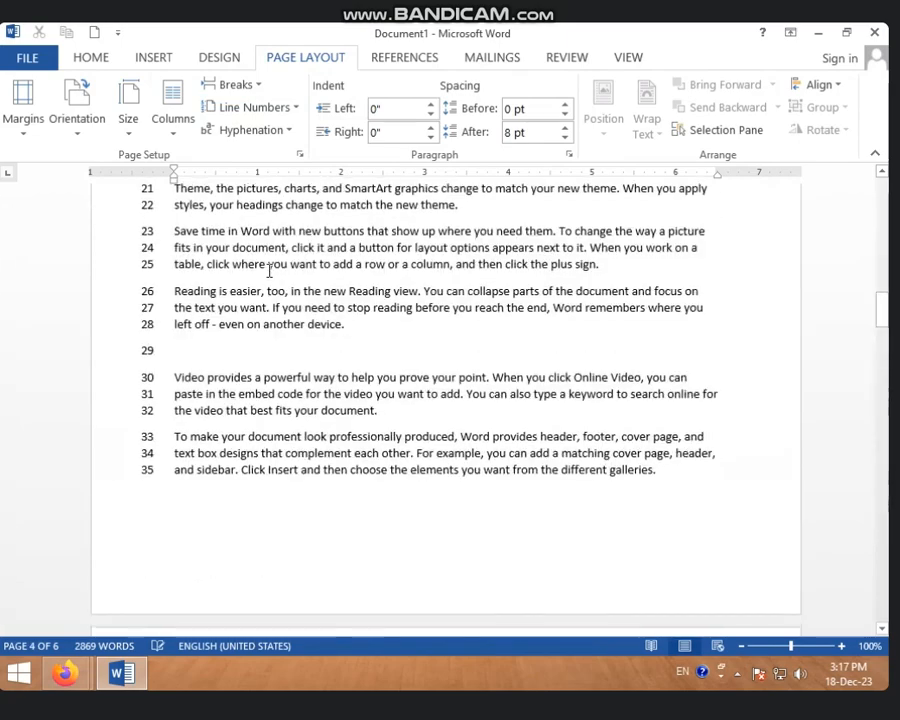
{"action": "scroll", "coordinate": [269, 271], "scroll_direction": "up", "scroll_amount": 15}
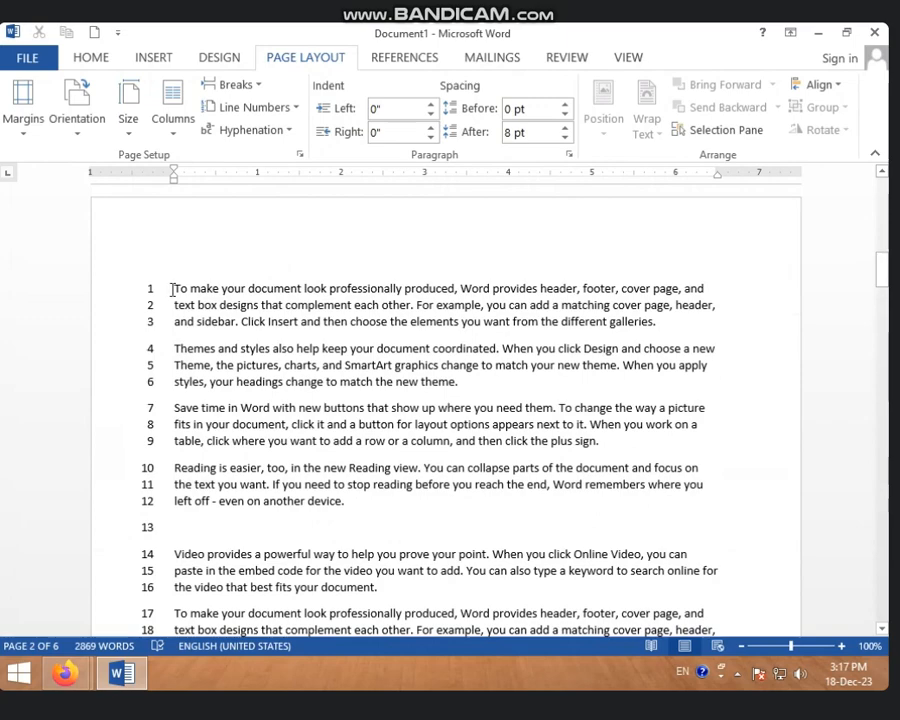
{"action": "scroll", "coordinate": [172, 289], "scroll_direction": "down", "scroll_amount": 10}
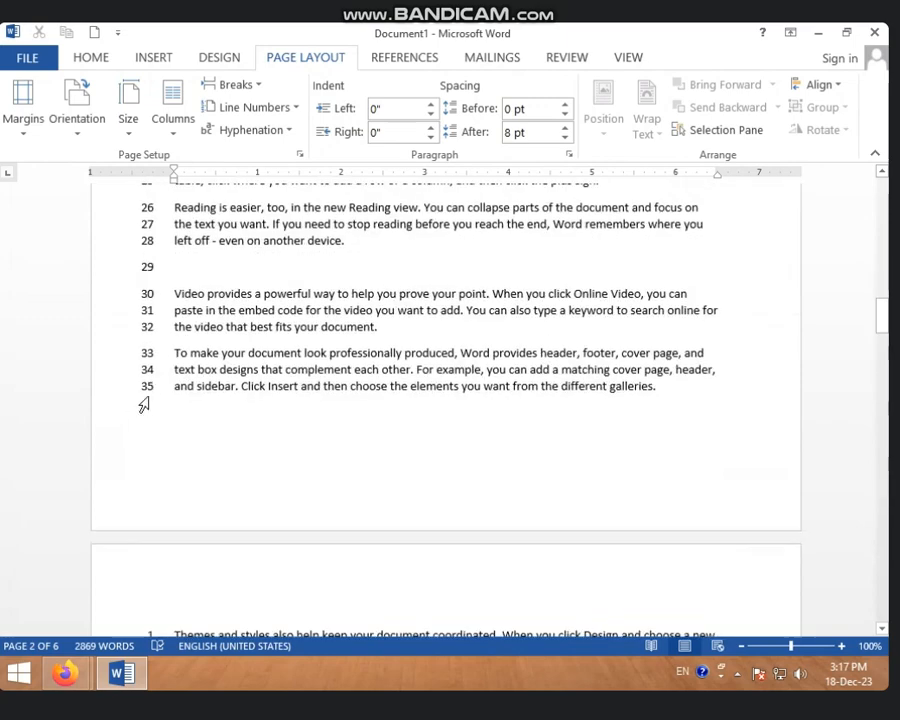
{"action": "scroll", "coordinate": [127, 404], "scroll_direction": "down", "scroll_amount": 3}
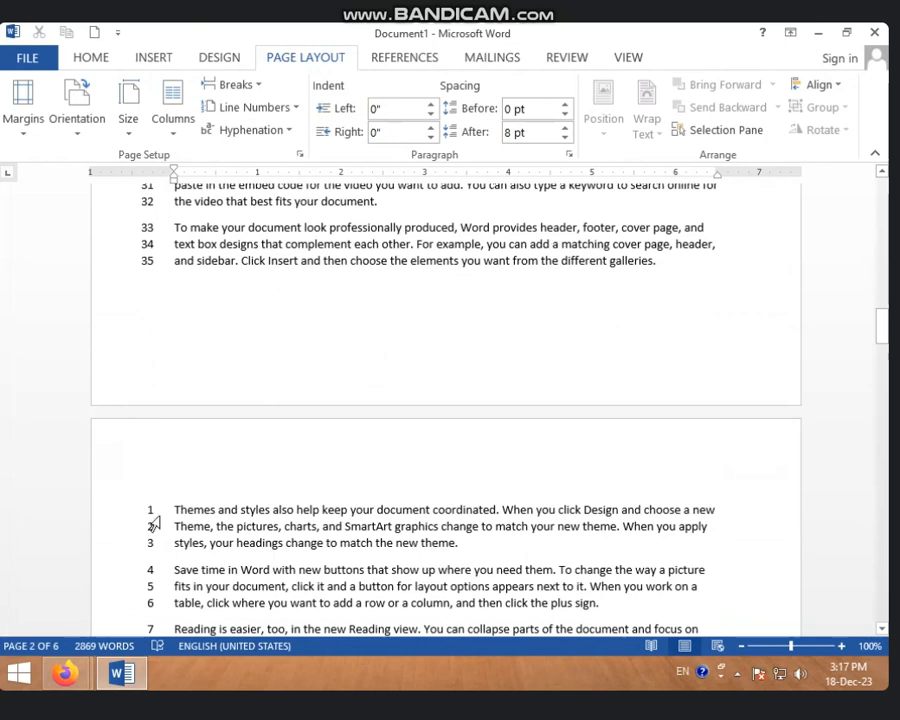
Return line numbering to Continuous and check the numbers across the boundary between pages 4 and 5
{"action": "left_click", "coordinate": [250, 107]}
{"action": "left_click", "coordinate": [256, 158]}
{"action": "scroll", "coordinate": [220, 296], "scroll_direction": "down", "scroll_amount": 20}
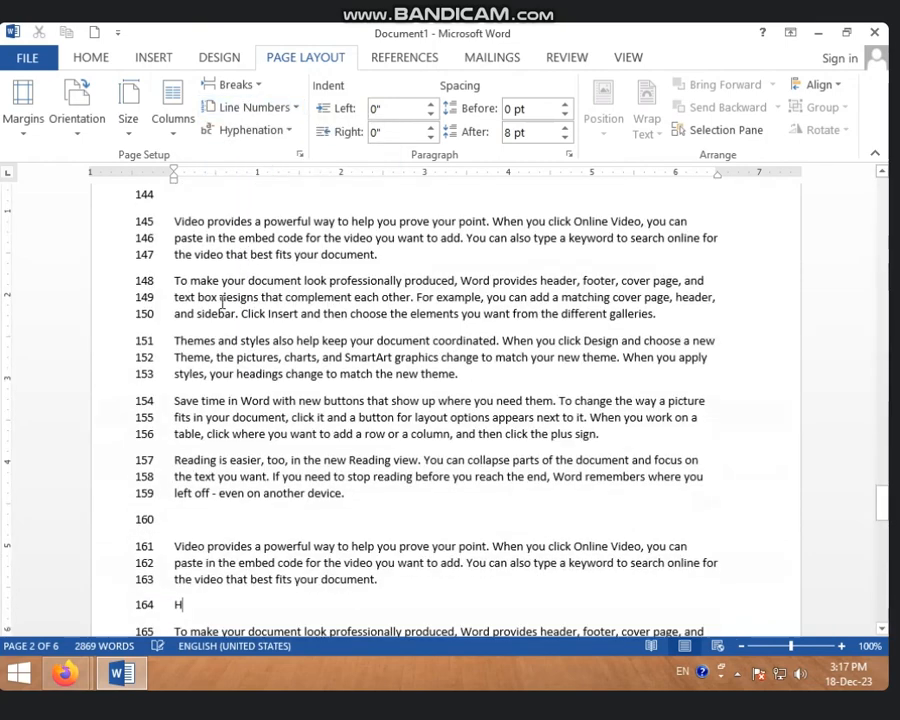
{"action": "scroll", "coordinate": [214, 312], "scroll_direction": "up", "scroll_amount": 8}
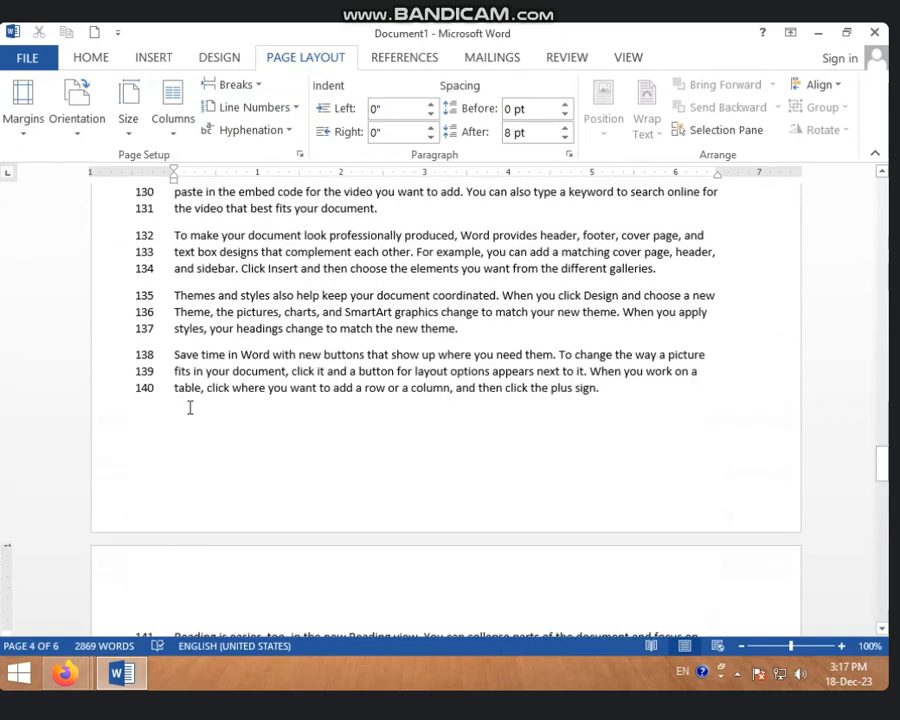
{"action": "scroll", "coordinate": [146, 401], "scroll_direction": "down", "scroll_amount": 5}
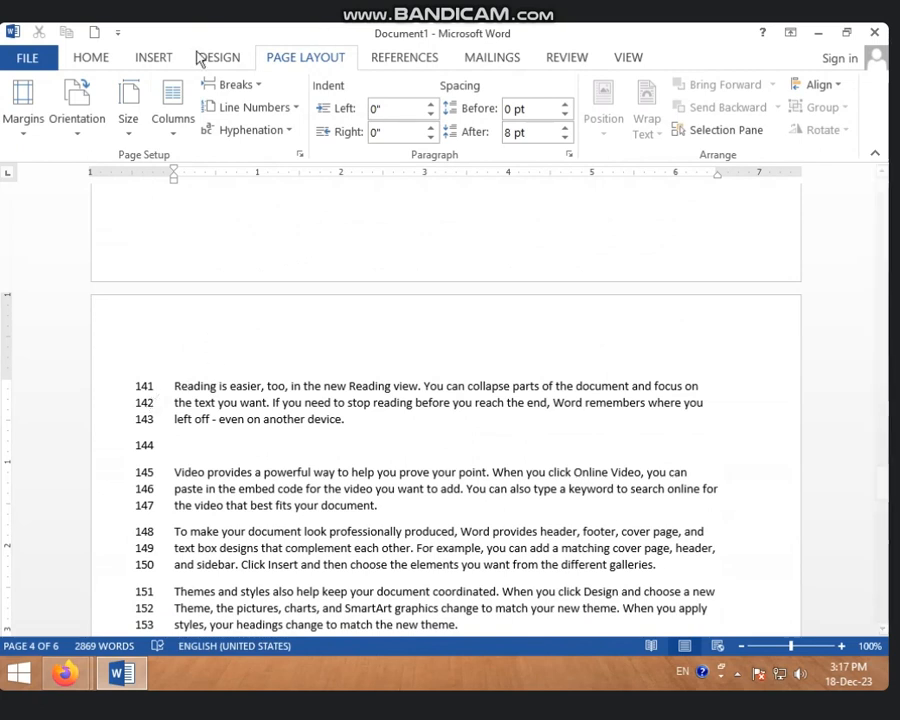
Set line numbering to Restart Each Section and check the numbers on page 4
{"action": "left_click", "coordinate": [240, 108]}
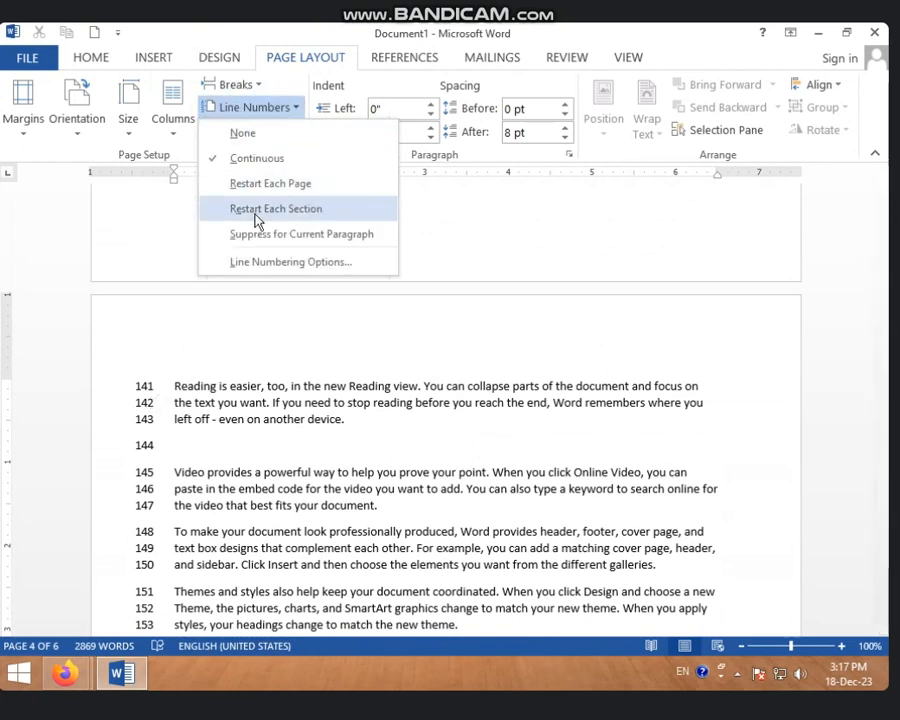
{"action": "left_click", "coordinate": [275, 213]}
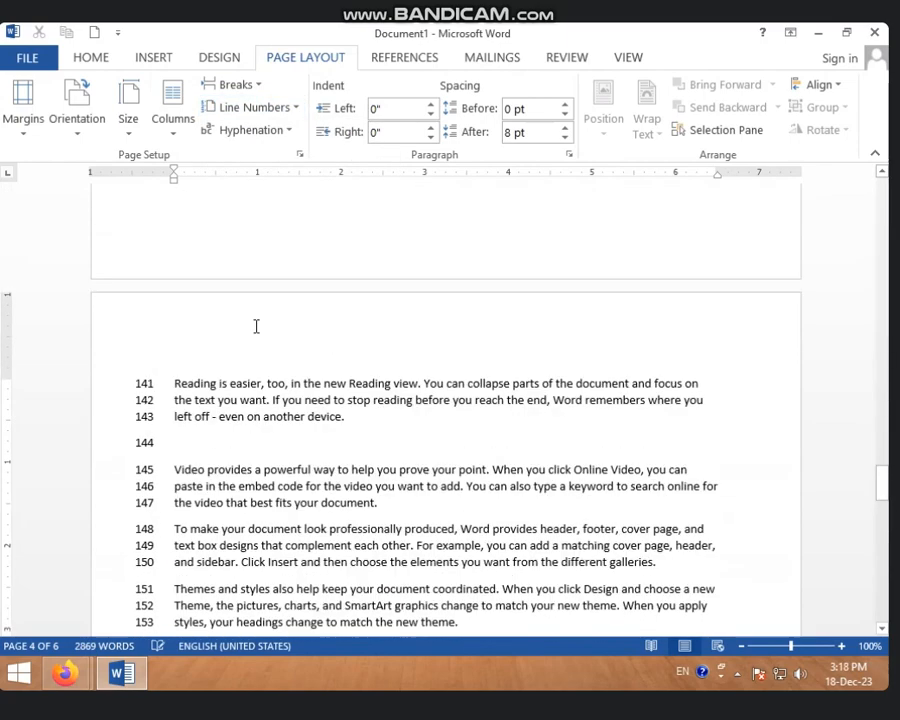
{"action": "scroll", "coordinate": [256, 326], "scroll_direction": "up", "scroll_amount": 8}
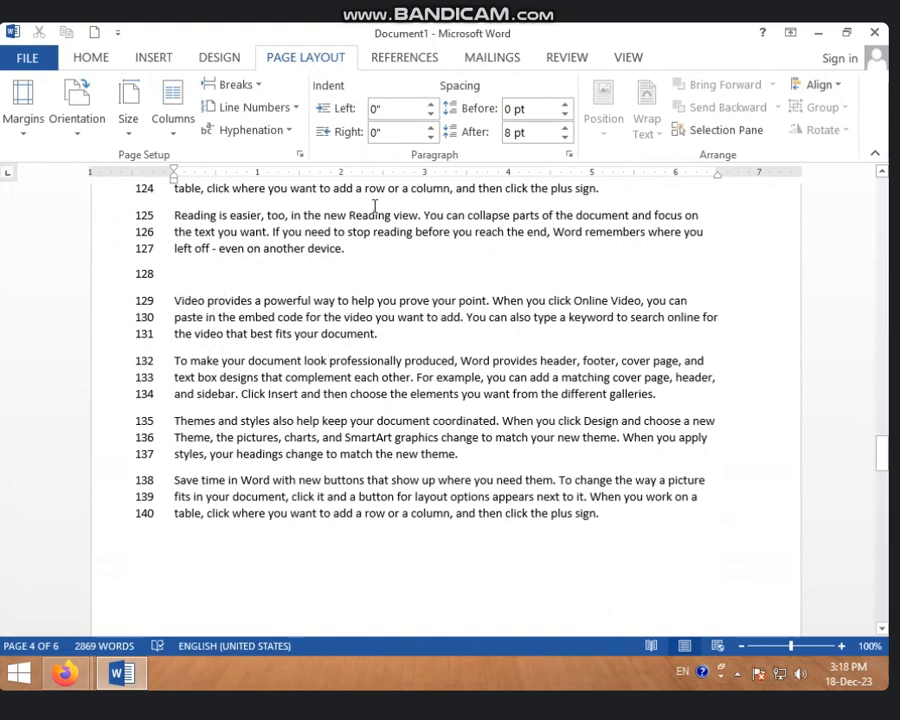
{"action": "left_click", "coordinate": [268, 108]}
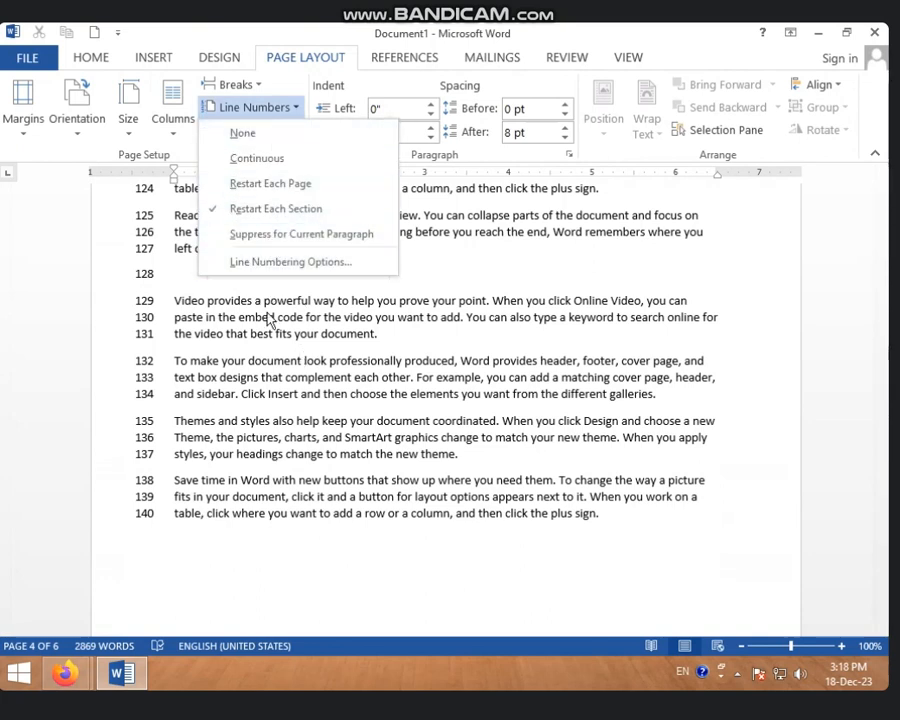
{"action": "left_click", "coordinate": [230, 330]}
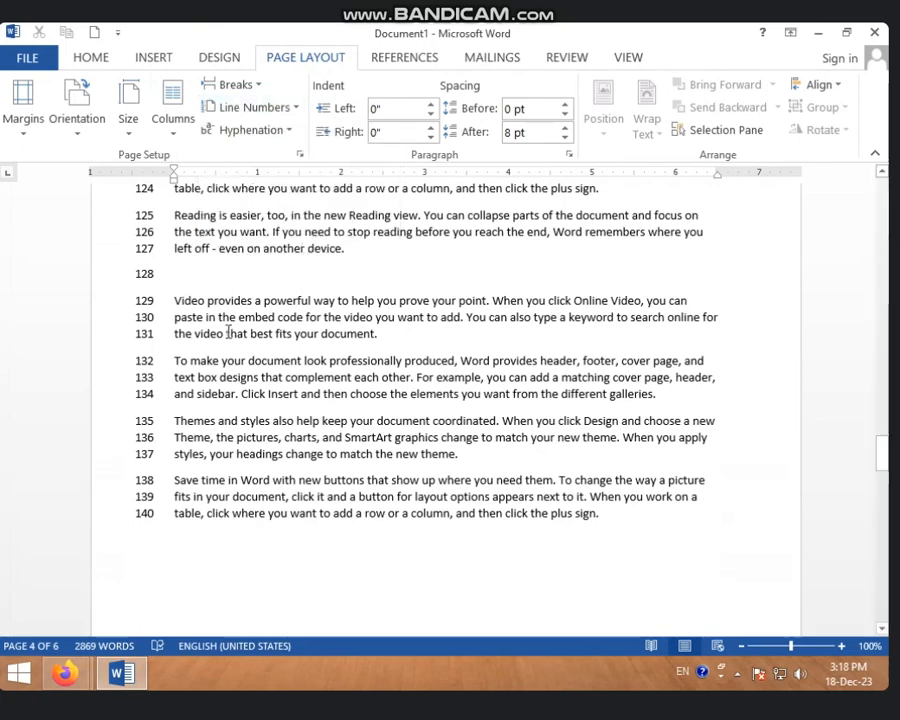
Suppress line numbers for the "Reading is easier" paragraph at lines 125–127 on page 4
{"action": "scroll", "coordinate": [222, 328], "scroll_direction": "up", "scroll_amount": 3}
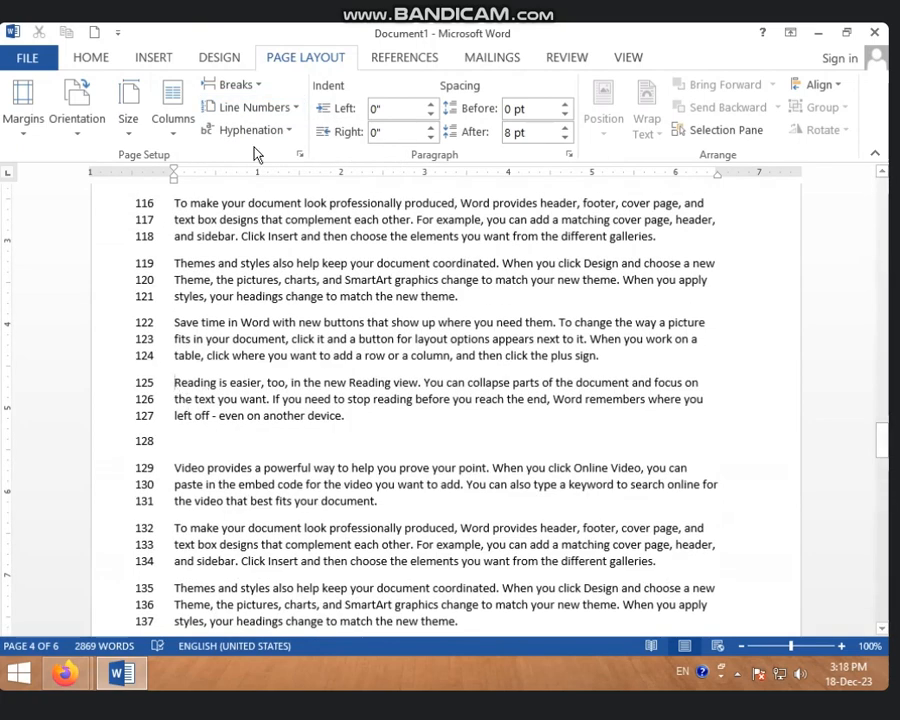
{"action": "left_click", "coordinate": [291, 109]}
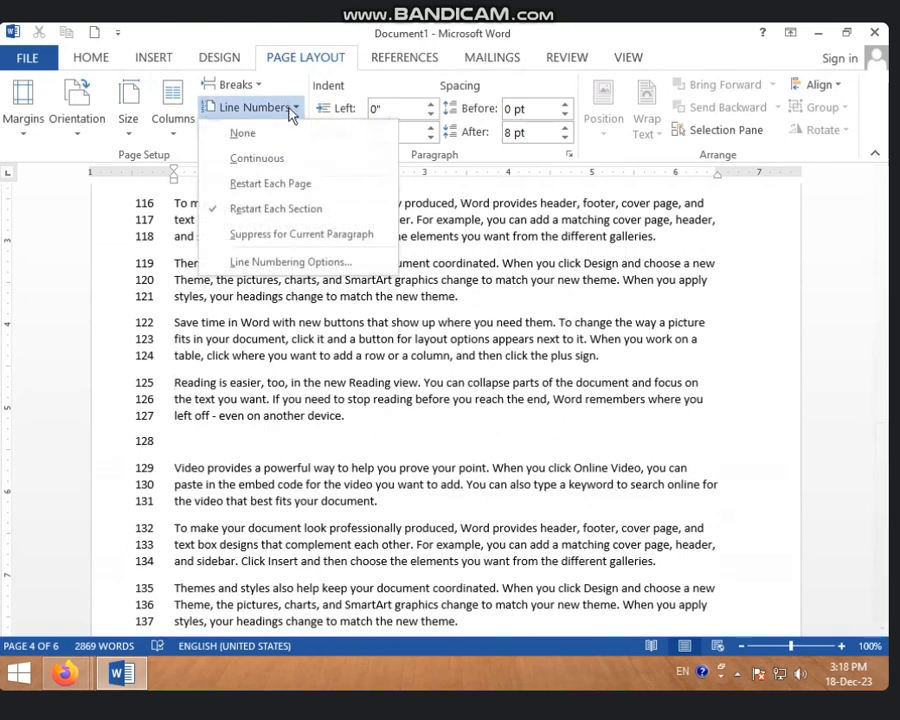
{"action": "left_click", "coordinate": [264, 236]}
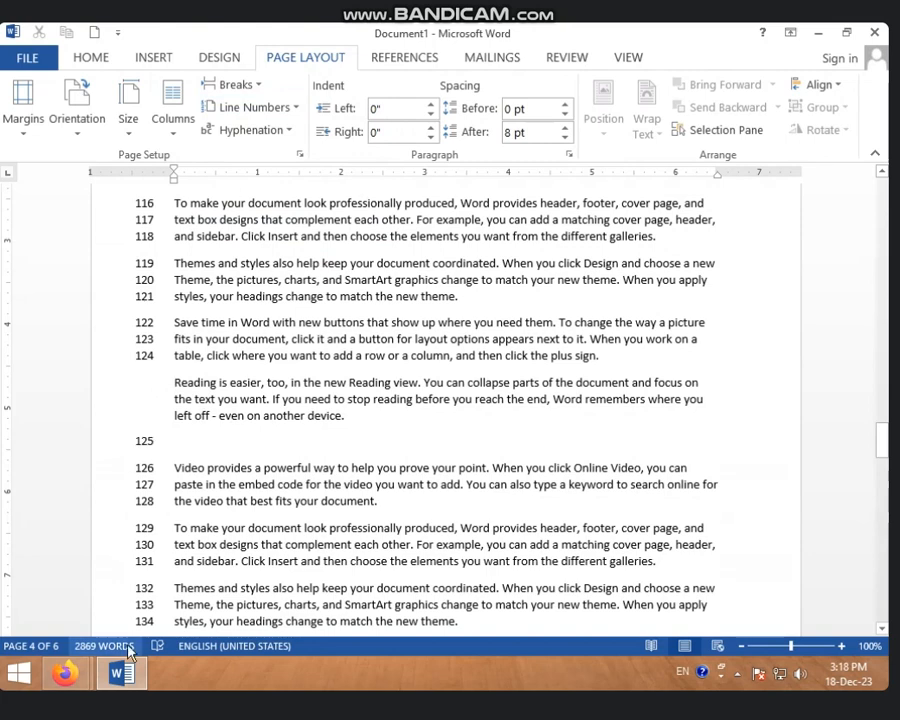
Suppress line numbers for the "To make your document look professionally produced" paragraph at lines 116–118 on page 4
{"action": "scroll", "coordinate": [178, 546], "scroll_direction": "up", "scroll_amount": 2}
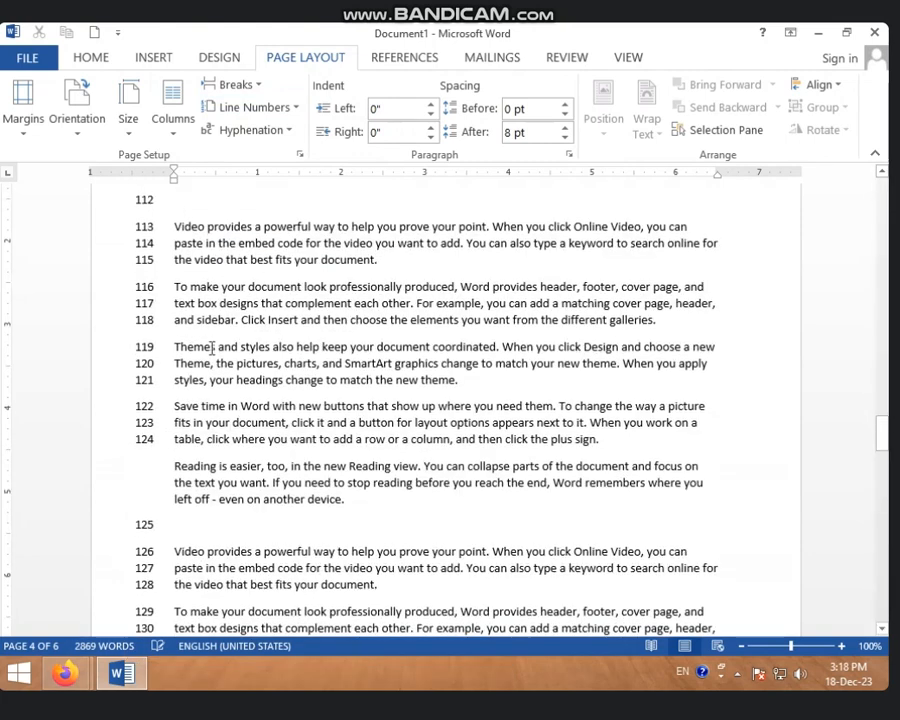
{"action": "left_click_drag", "start_coordinate": [178, 287], "coordinate": [415, 322]}
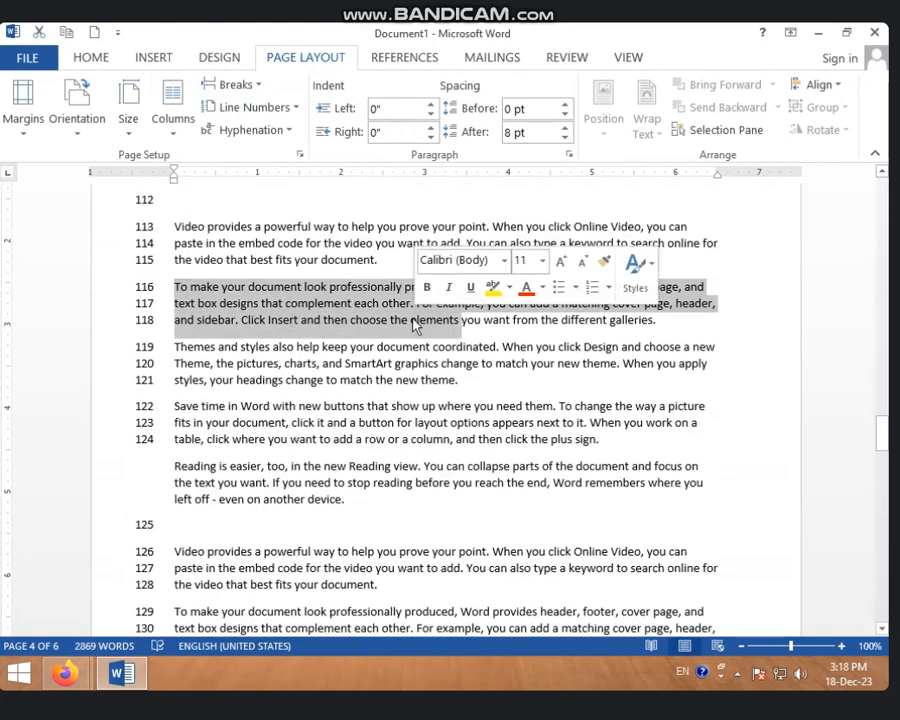
{"action": "left_click", "coordinate": [292, 108]}
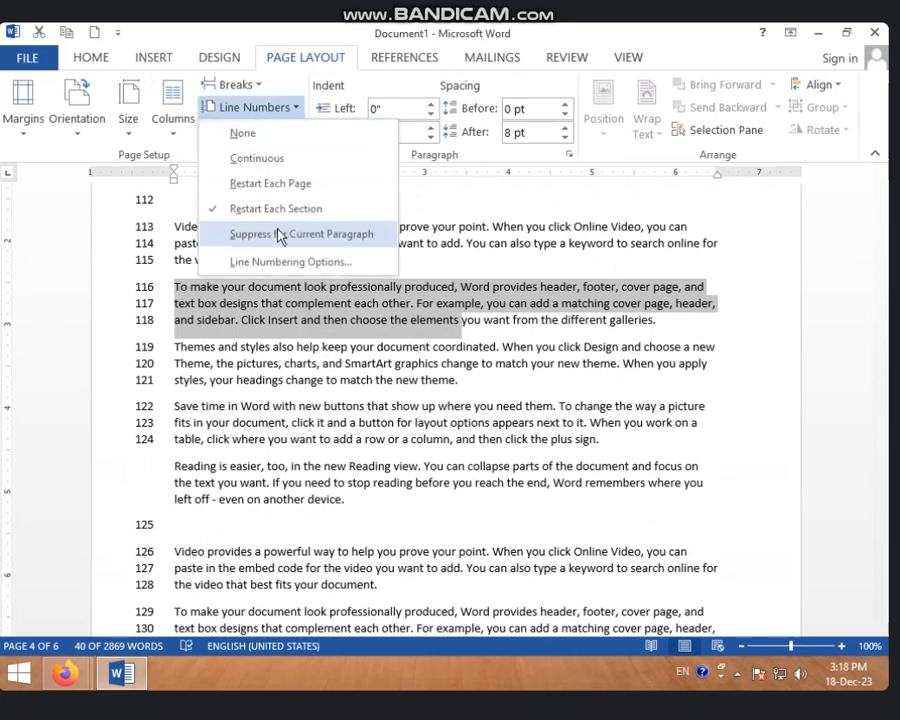
{"action": "left_click", "coordinate": [252, 234]}
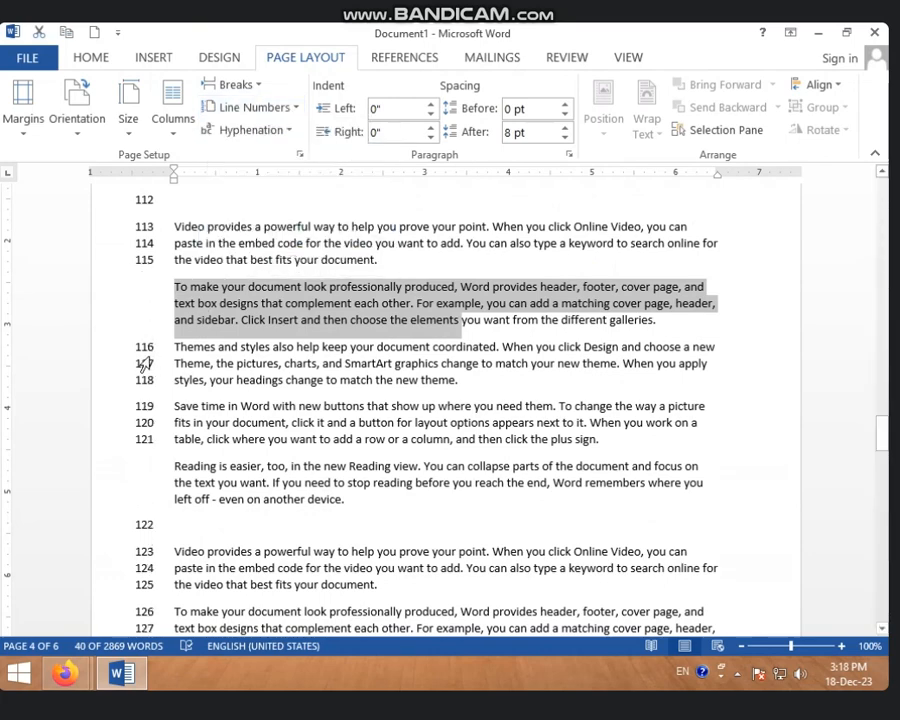
Set both line numbering and hyphenation to None and clear the text selection
{"action": "left_click", "coordinate": [278, 110]}
{"action": "left_click", "coordinate": [266, 140]}
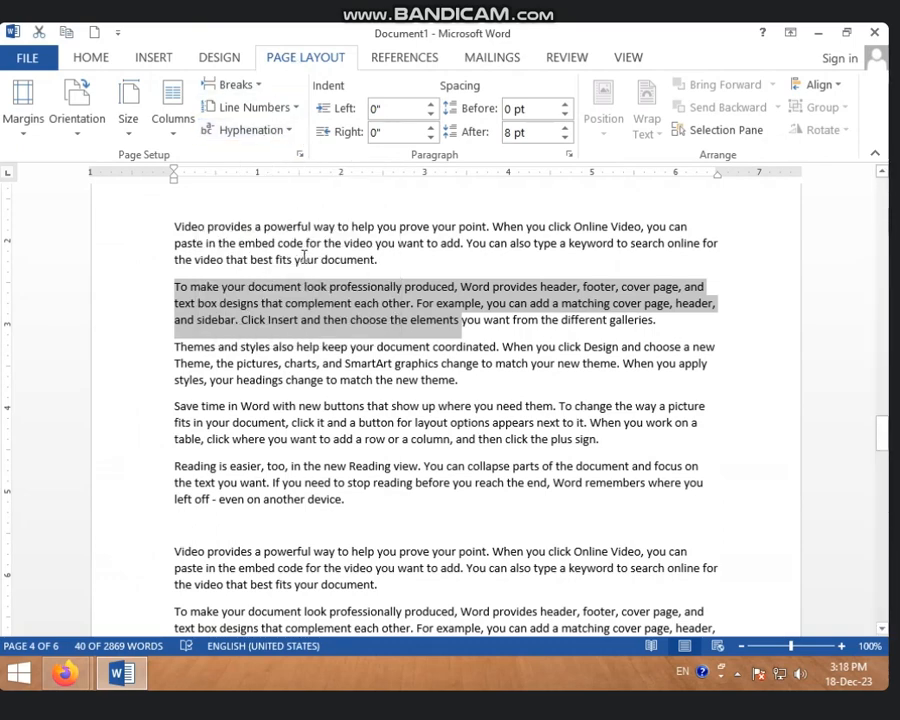
{"action": "left_click", "coordinate": [291, 131]}
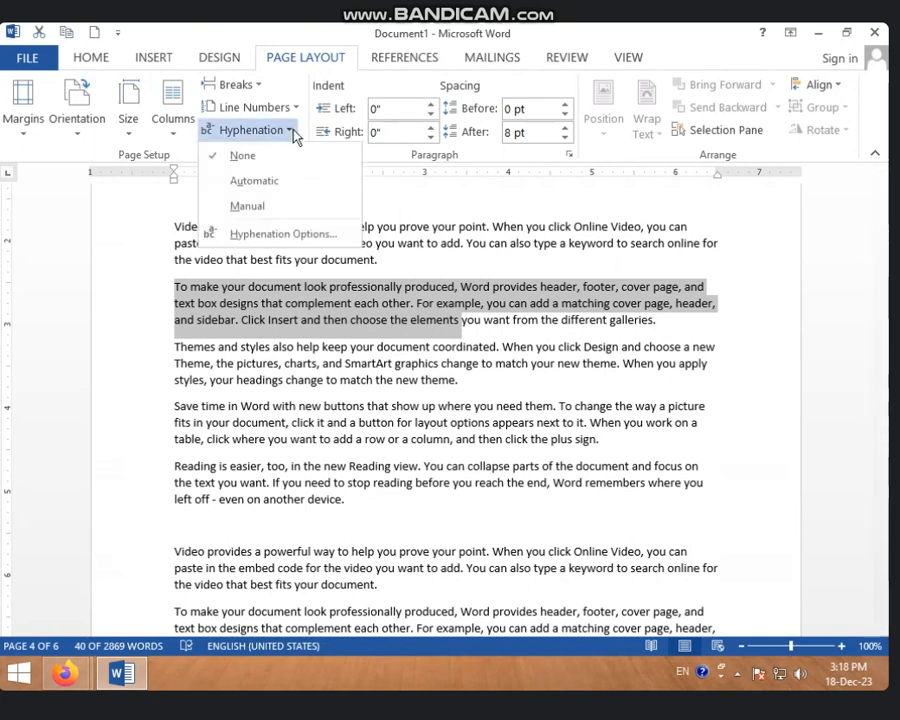
{"action": "left_click", "coordinate": [250, 160]}
{"action": "left_click", "coordinate": [268, 289]}
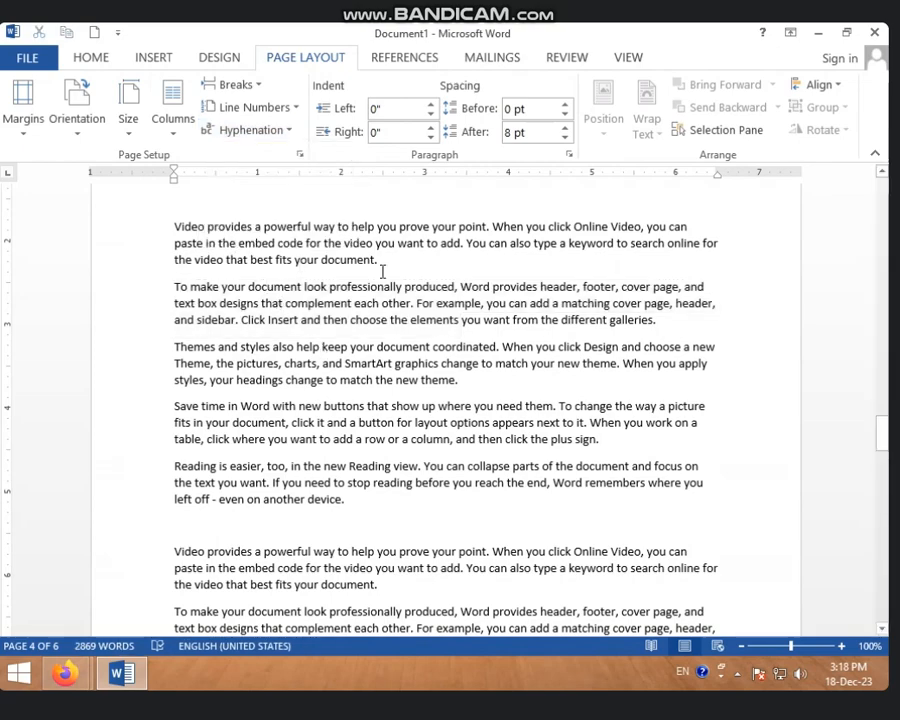